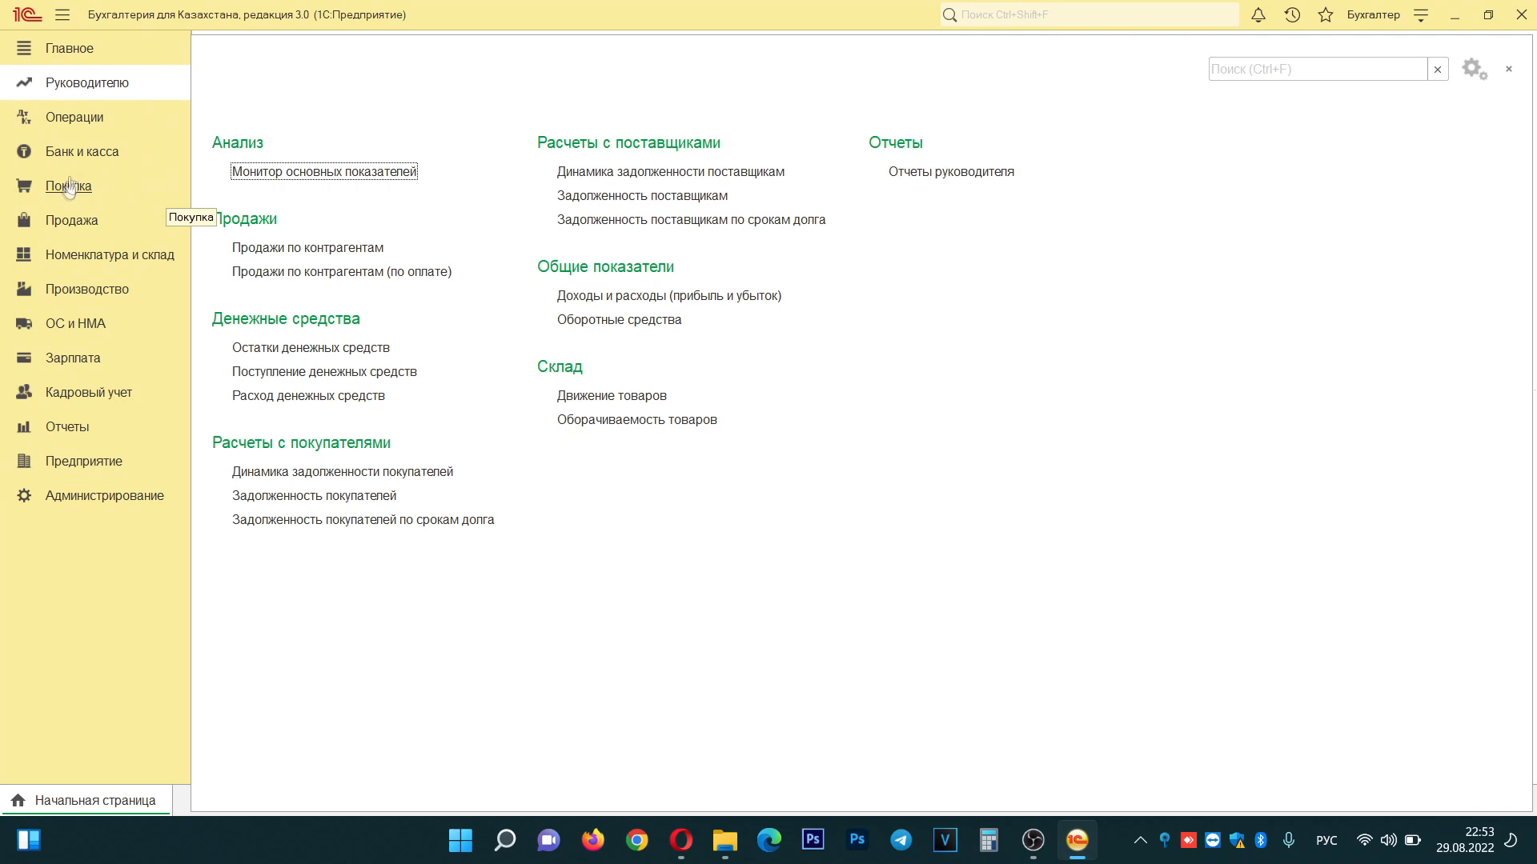
# - In Банк и касса, mark Расходные кассовые ордера and Авансовые отчеты as favourites
pyautogui.click(86, 153)
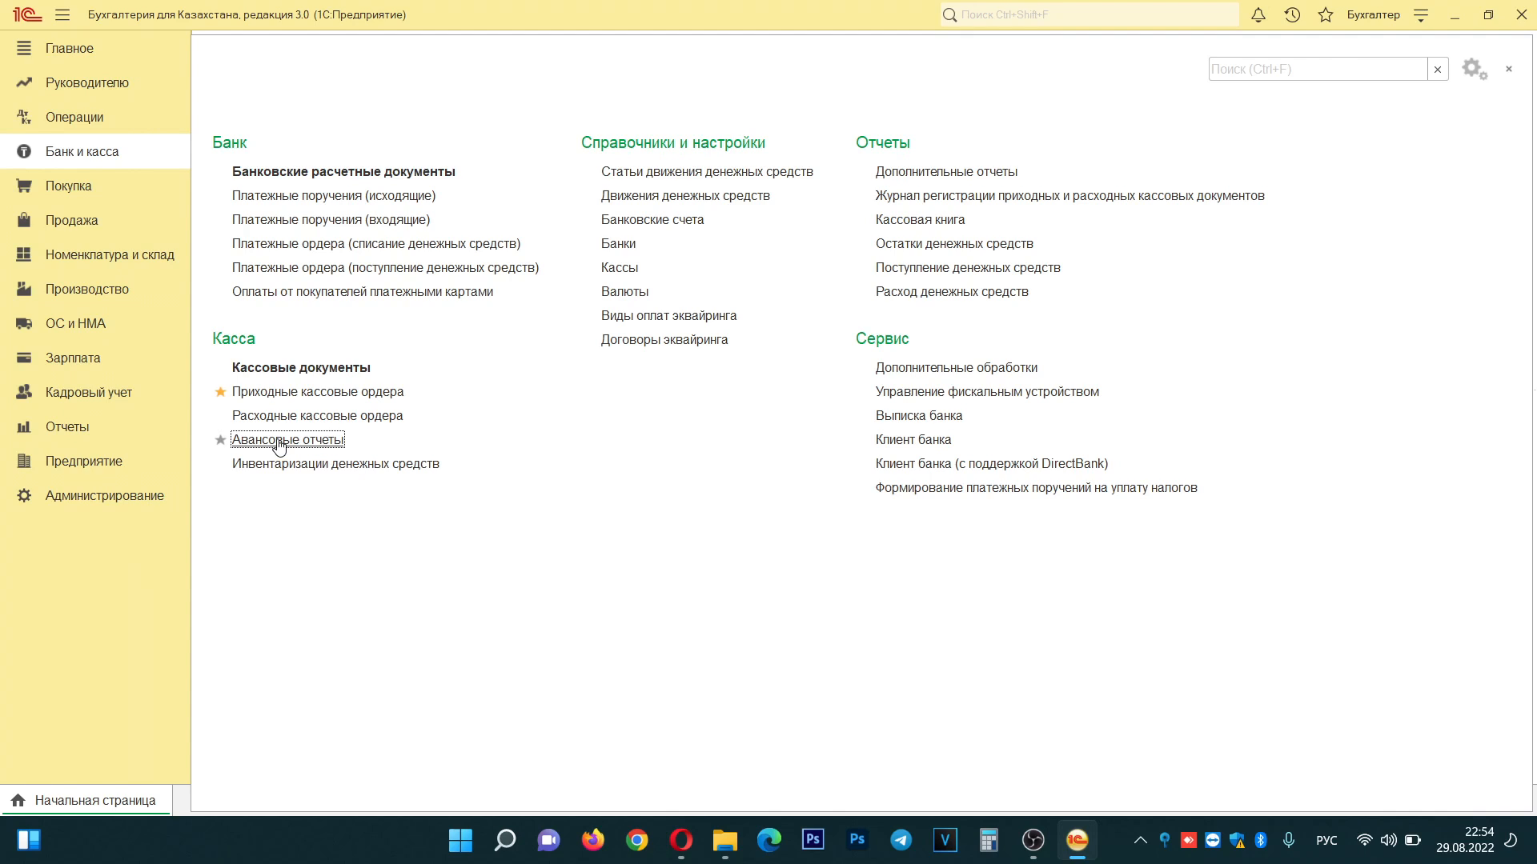
pyautogui.click(220, 415)
pyautogui.click(218, 439)
# - Open Приходные кассовые ордера and review the two 10.07.2022 orders for 500 000,00 and 25 000,00
pyautogui.click(284, 393)
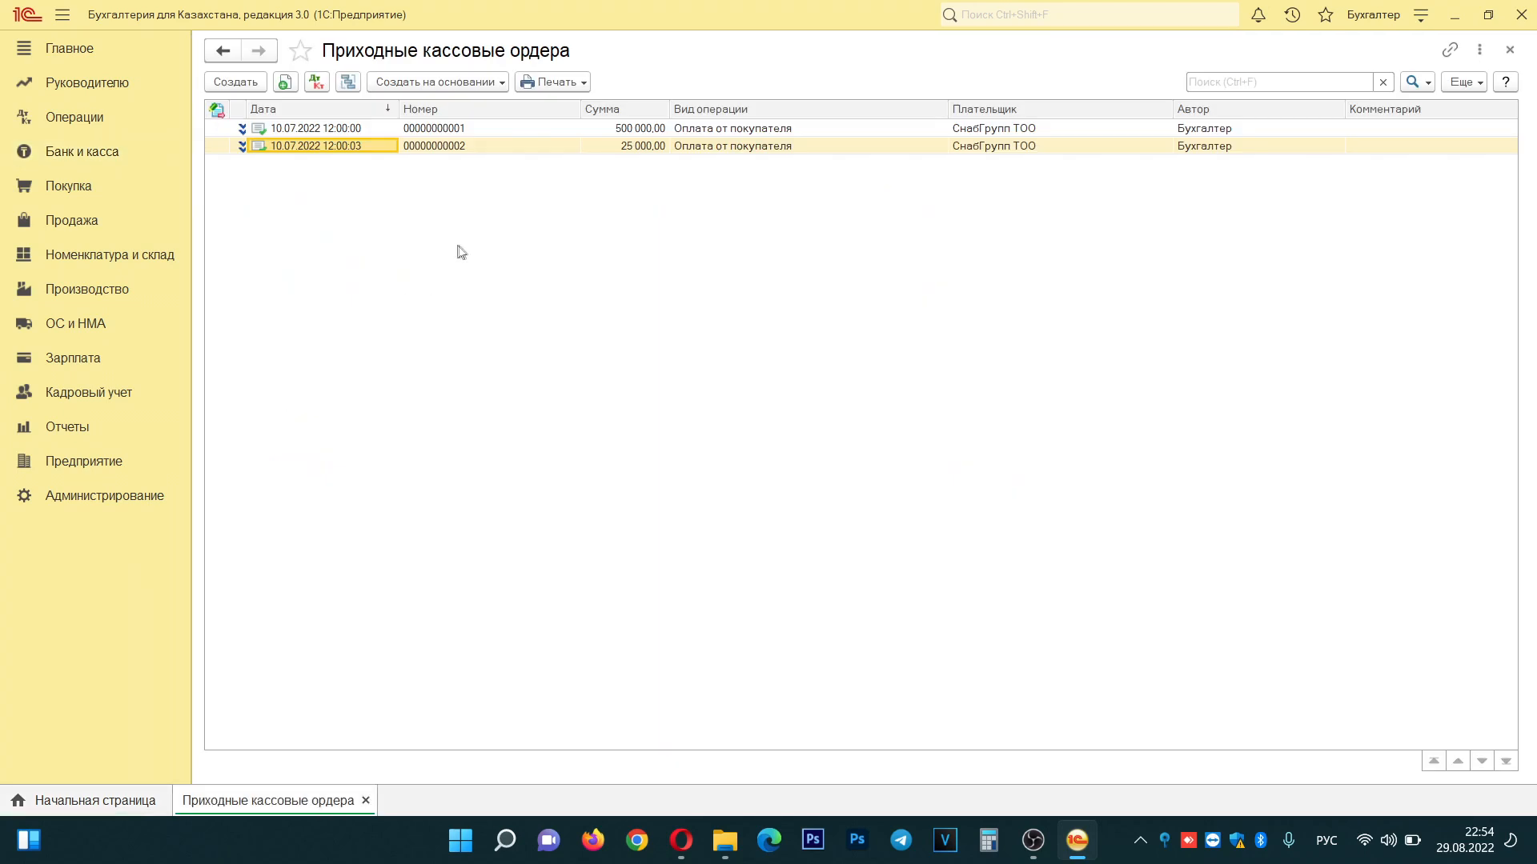
pyautogui.click(530, 129)
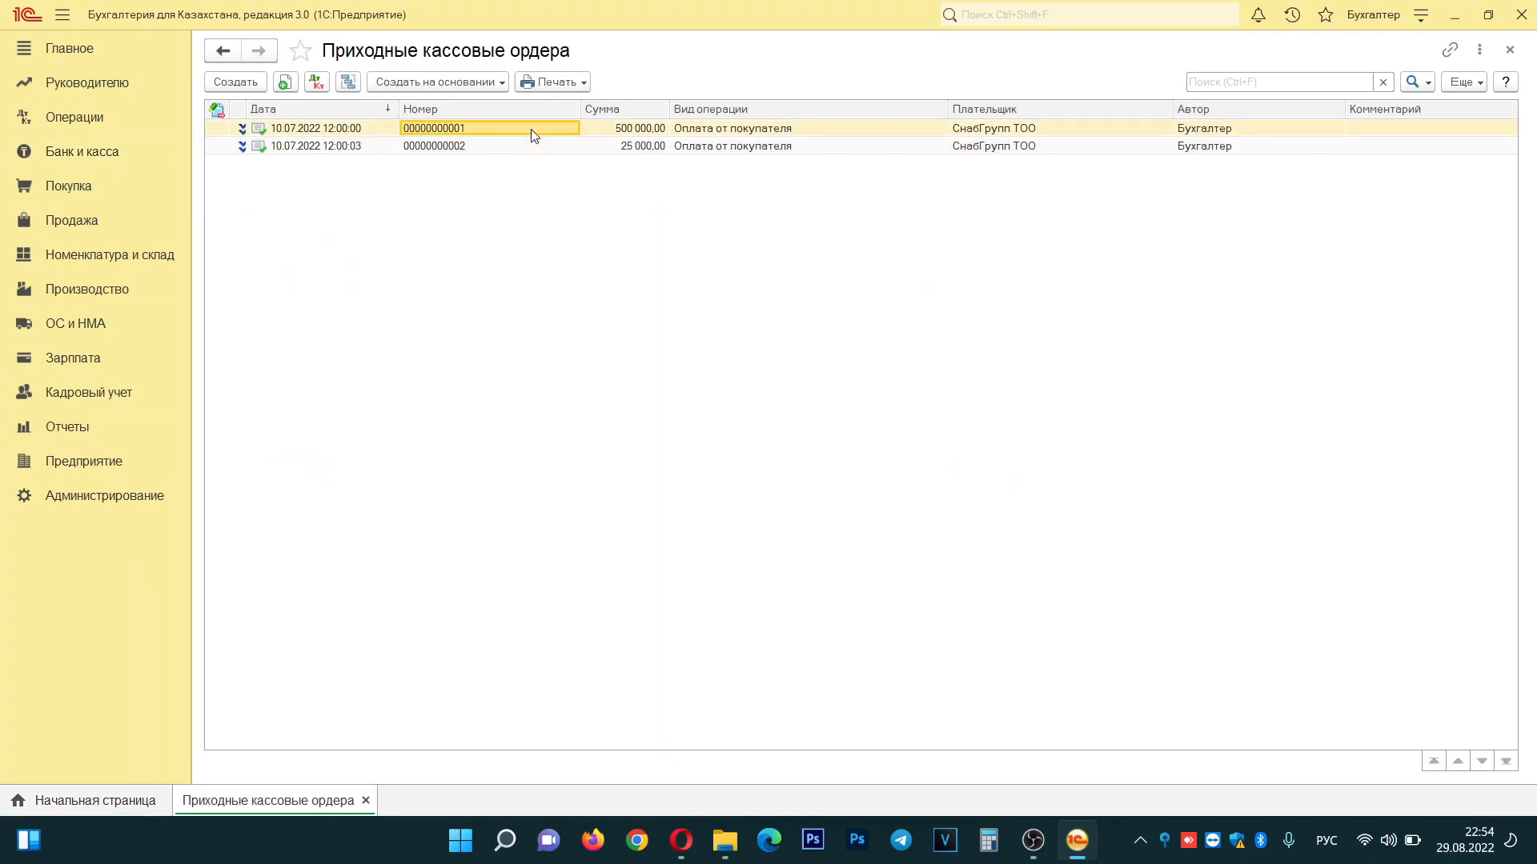
pyautogui.click(493, 147)
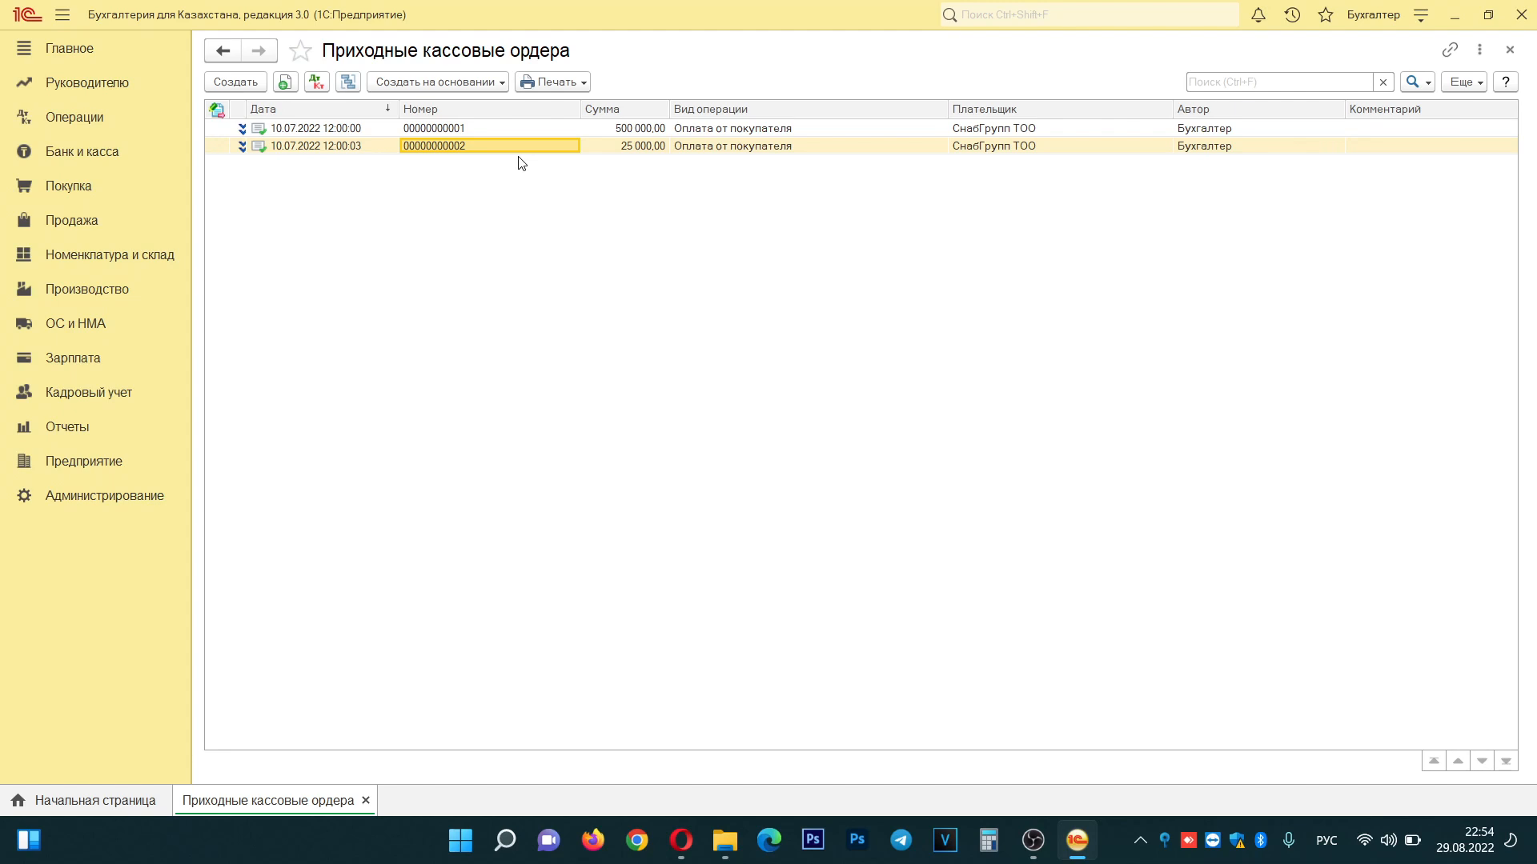
# - Create a receipt order for Получение наличных денежных средств в банке, dated 10.07.2022, amount 100 000,00
pyautogui.click(235, 83)
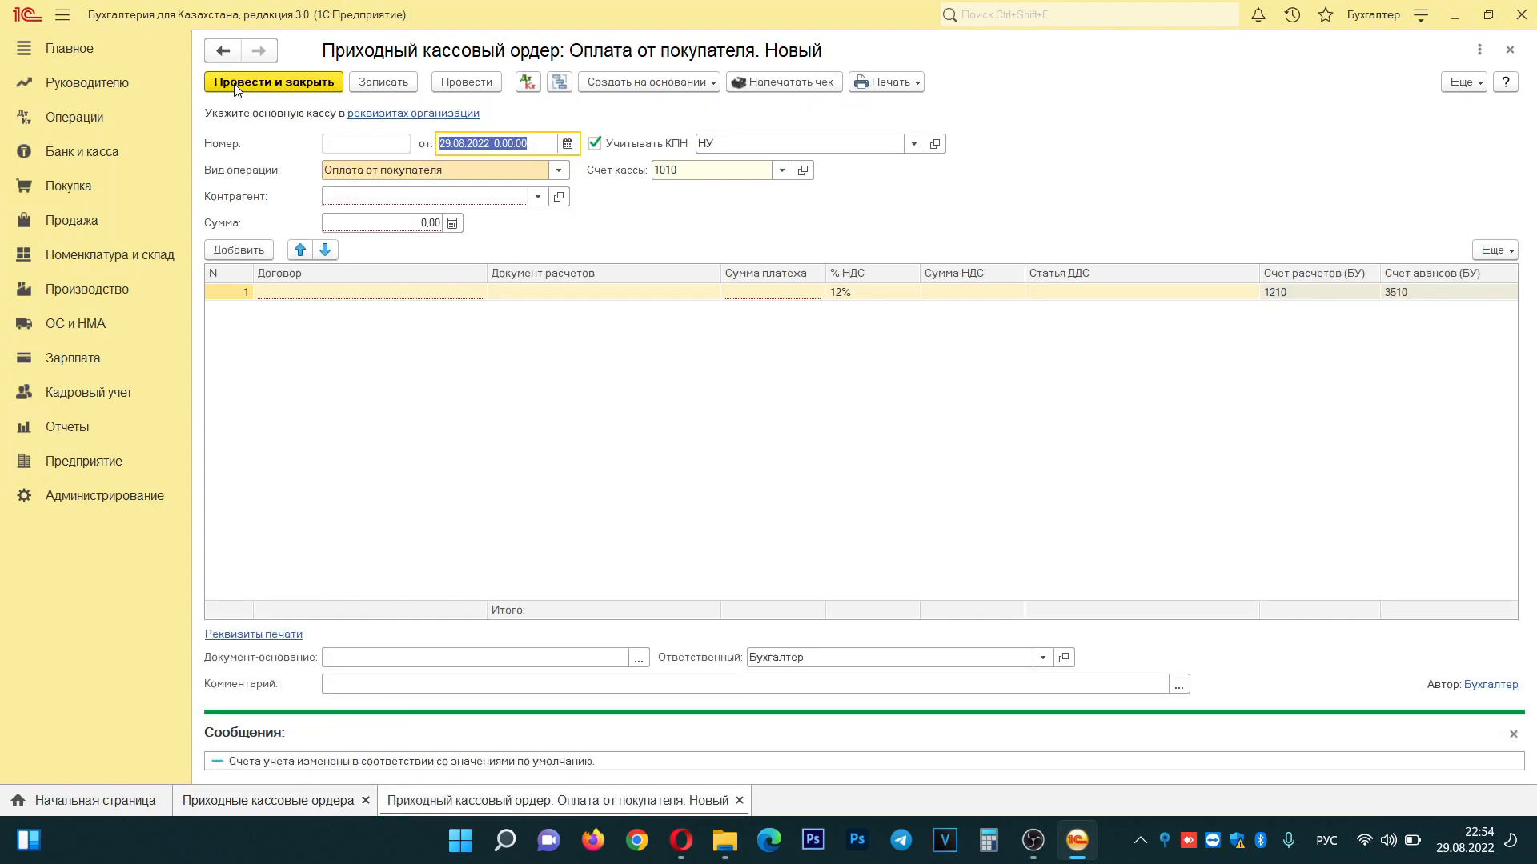
pyautogui.click(558, 171)
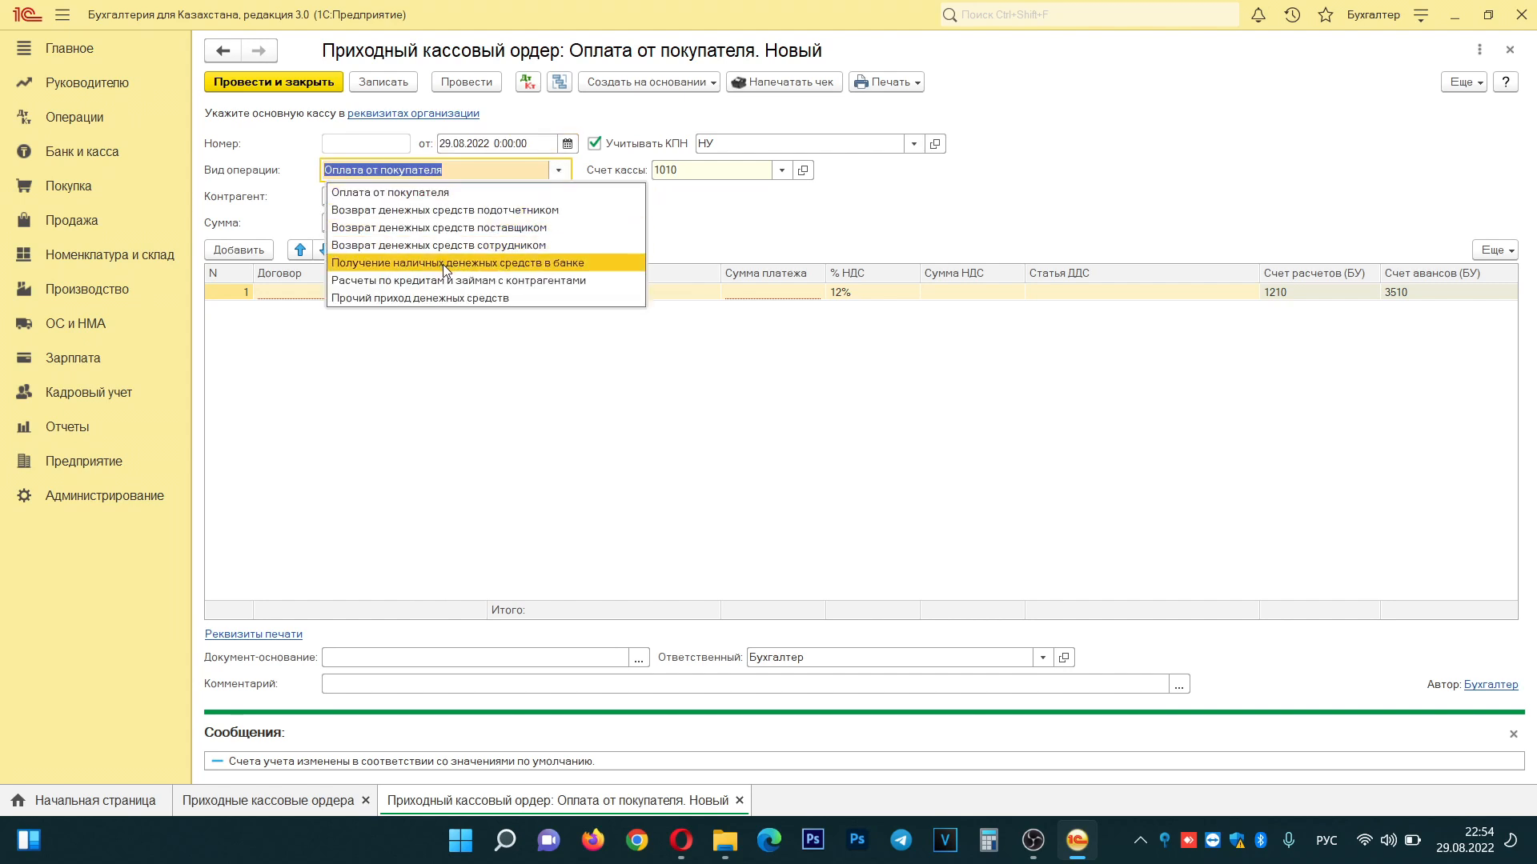
pyautogui.click(520, 263)
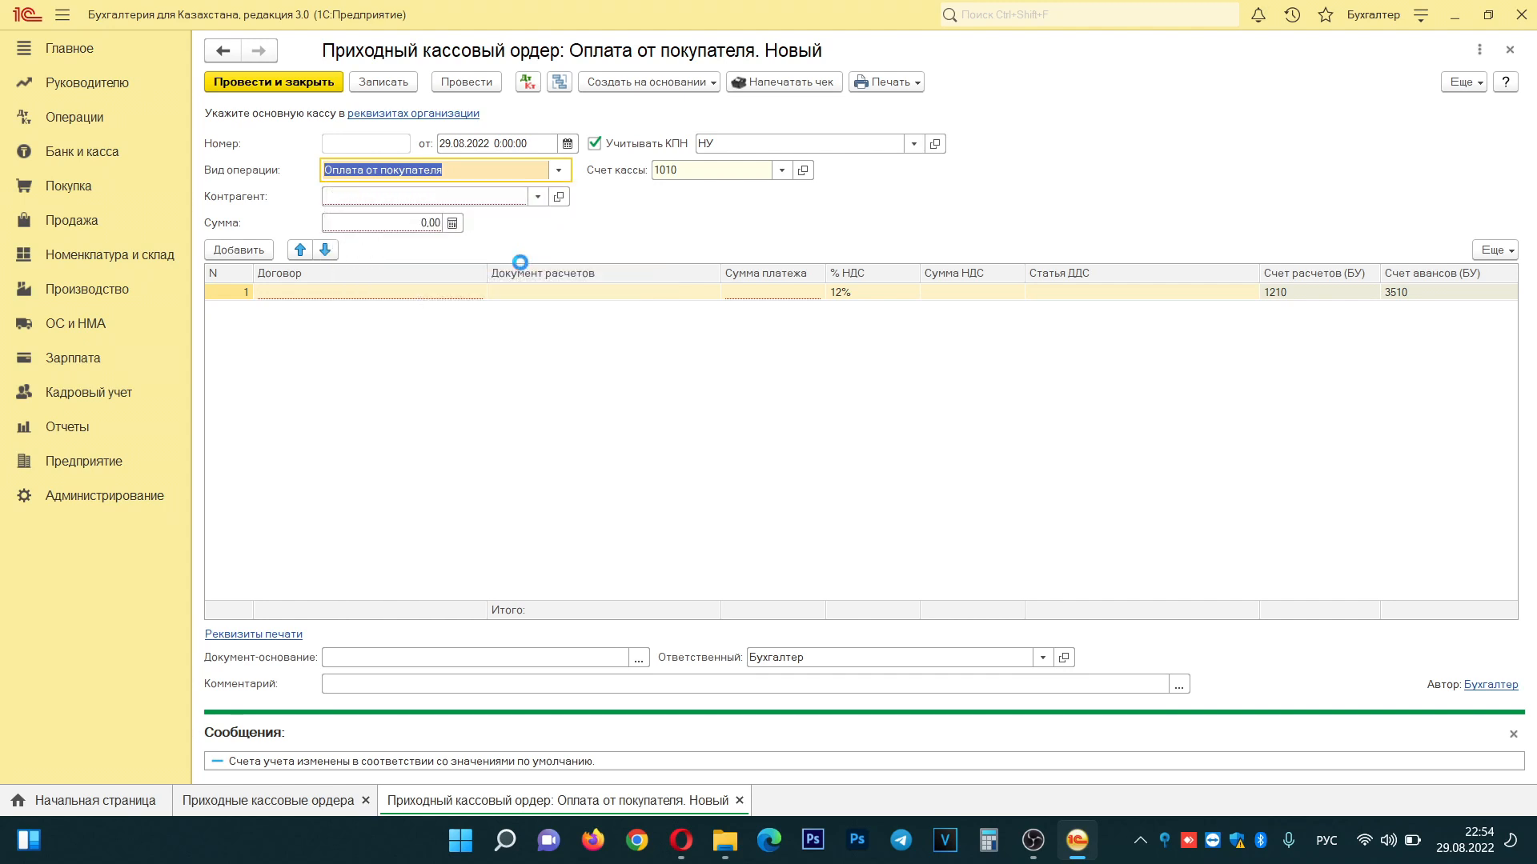
pyautogui.click(492, 142)
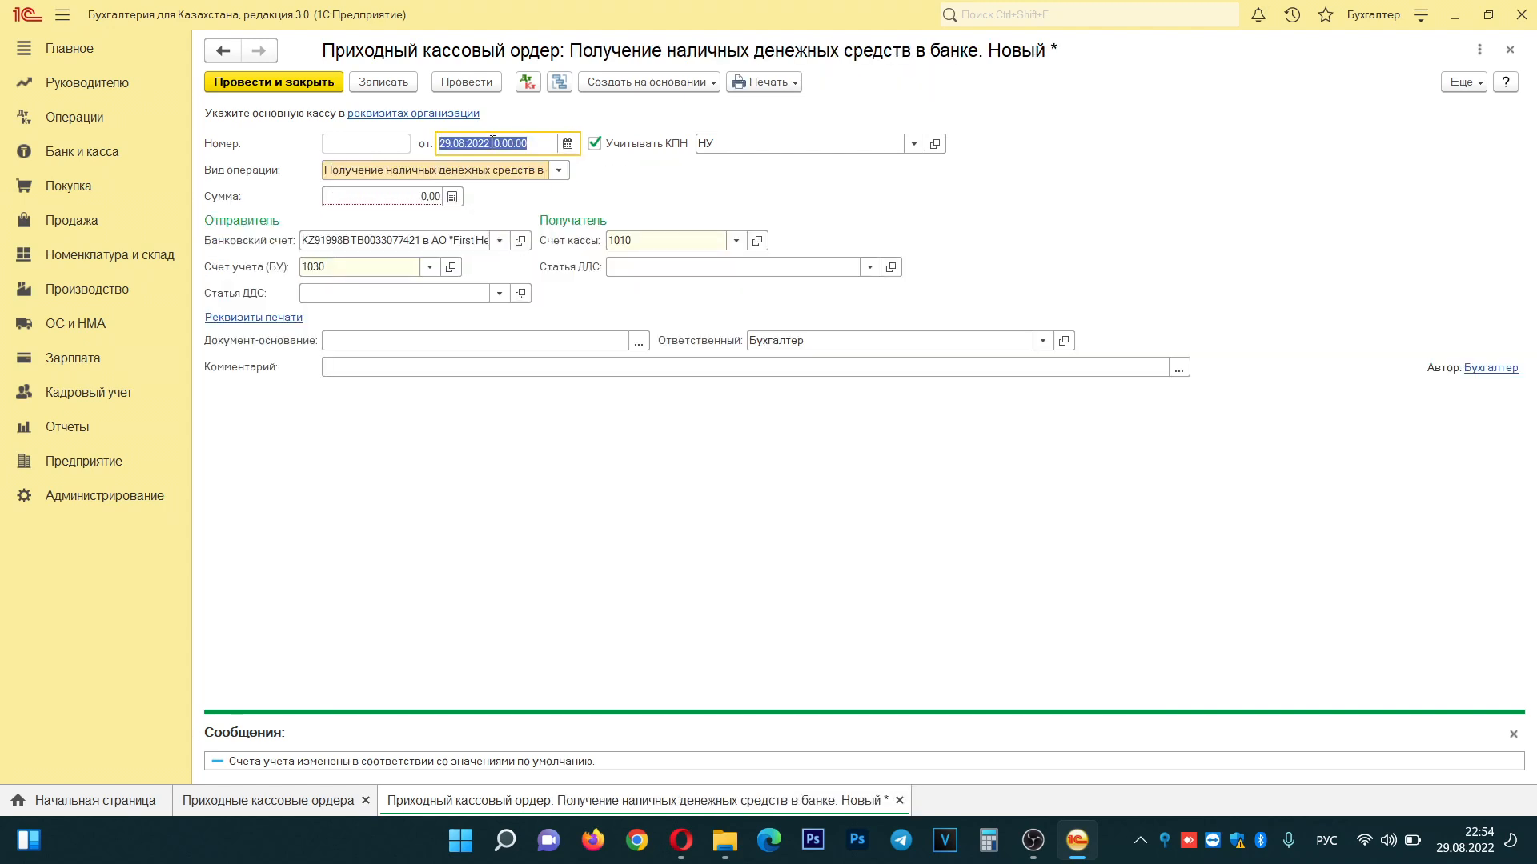
pyautogui.write('10072022')
pyautogui.press('Tab')
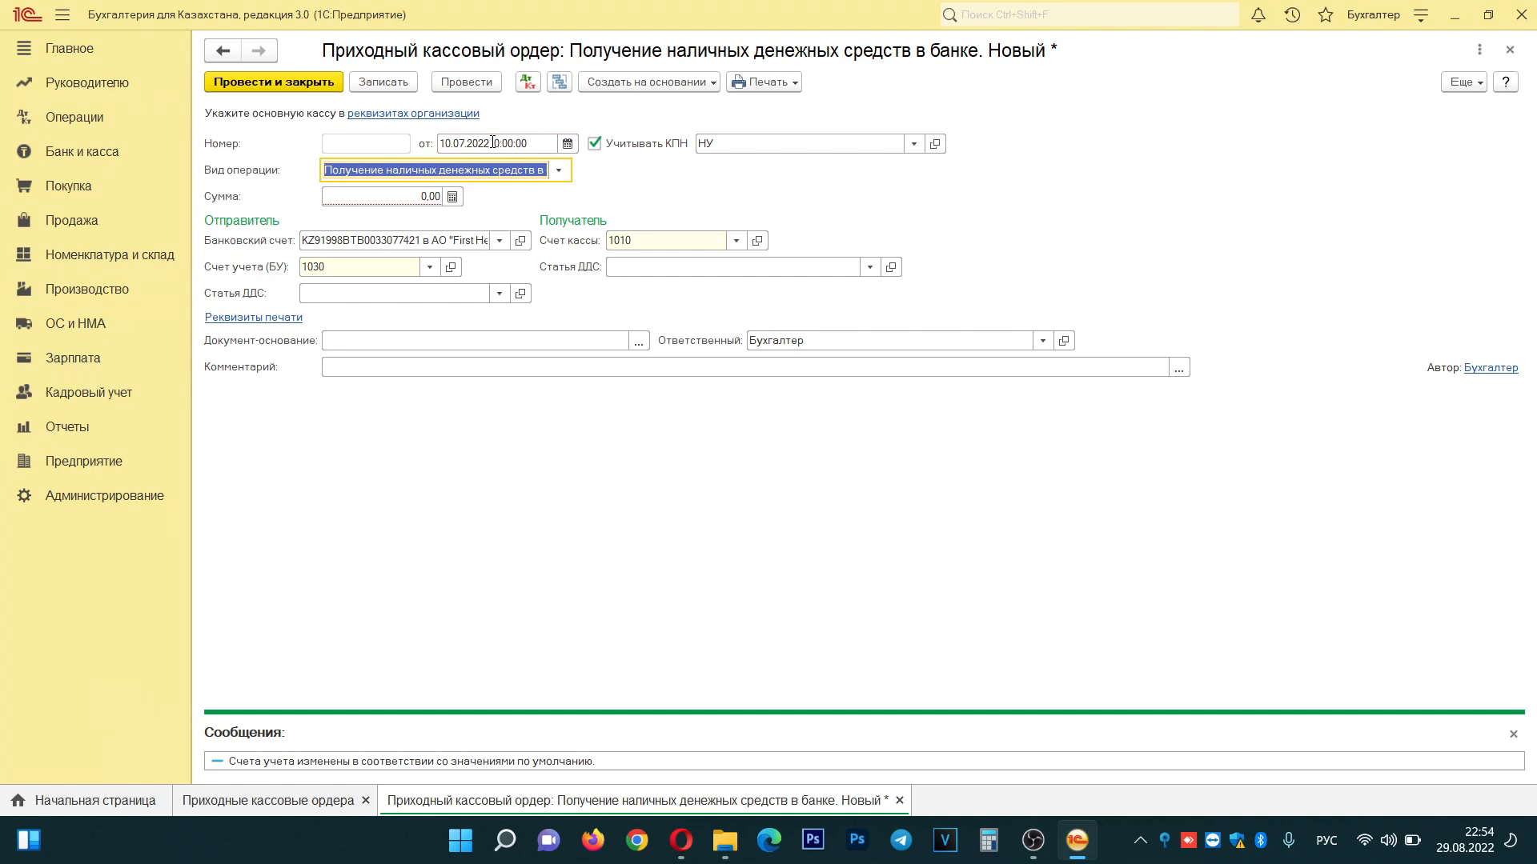
pyautogui.click(363, 196)
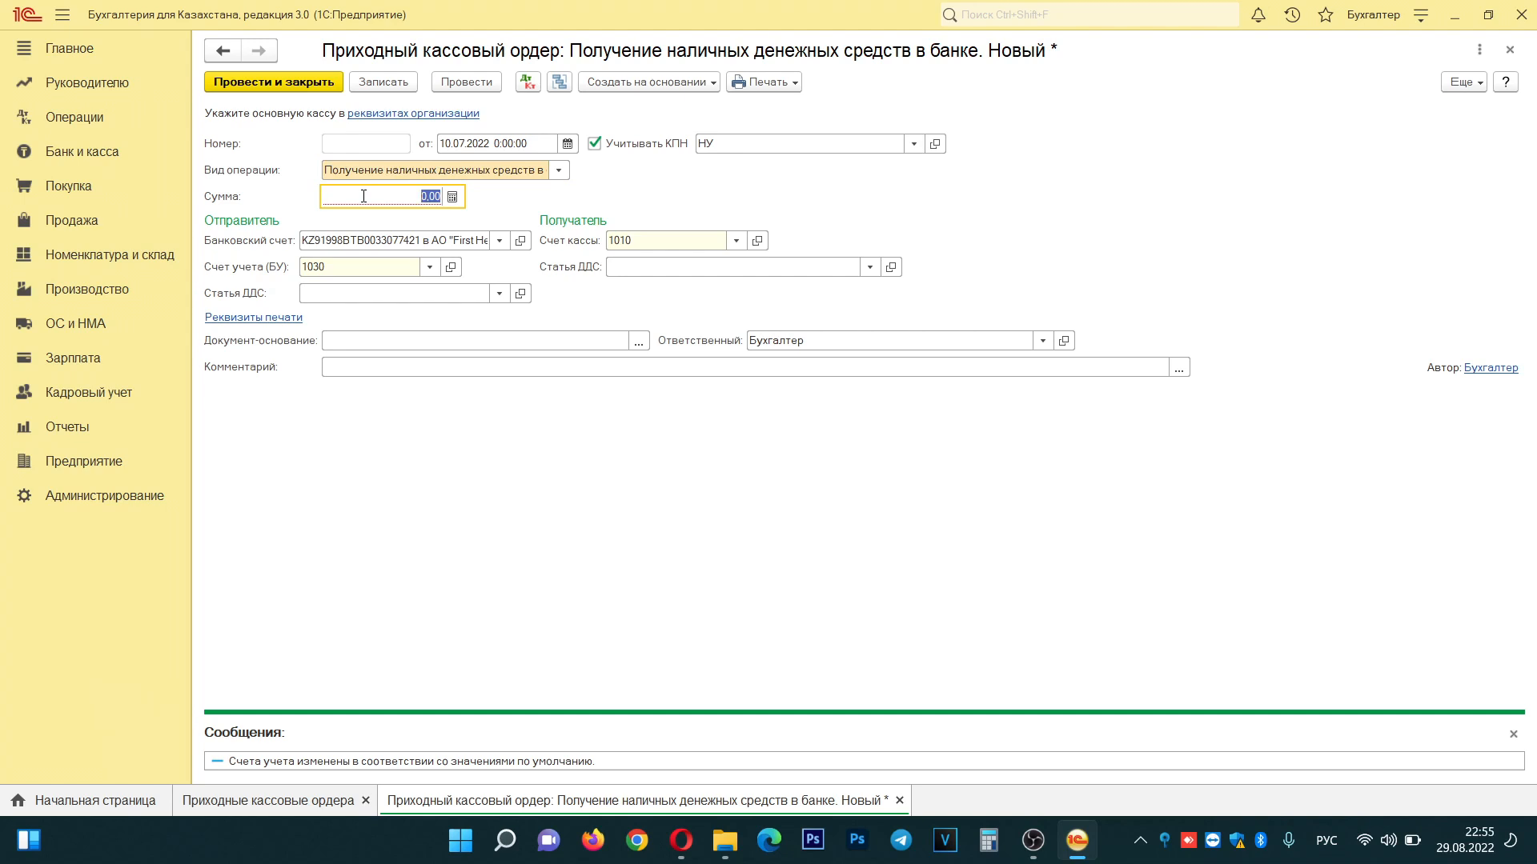
pyautogui.write('100000')
pyautogui.press('Tab')
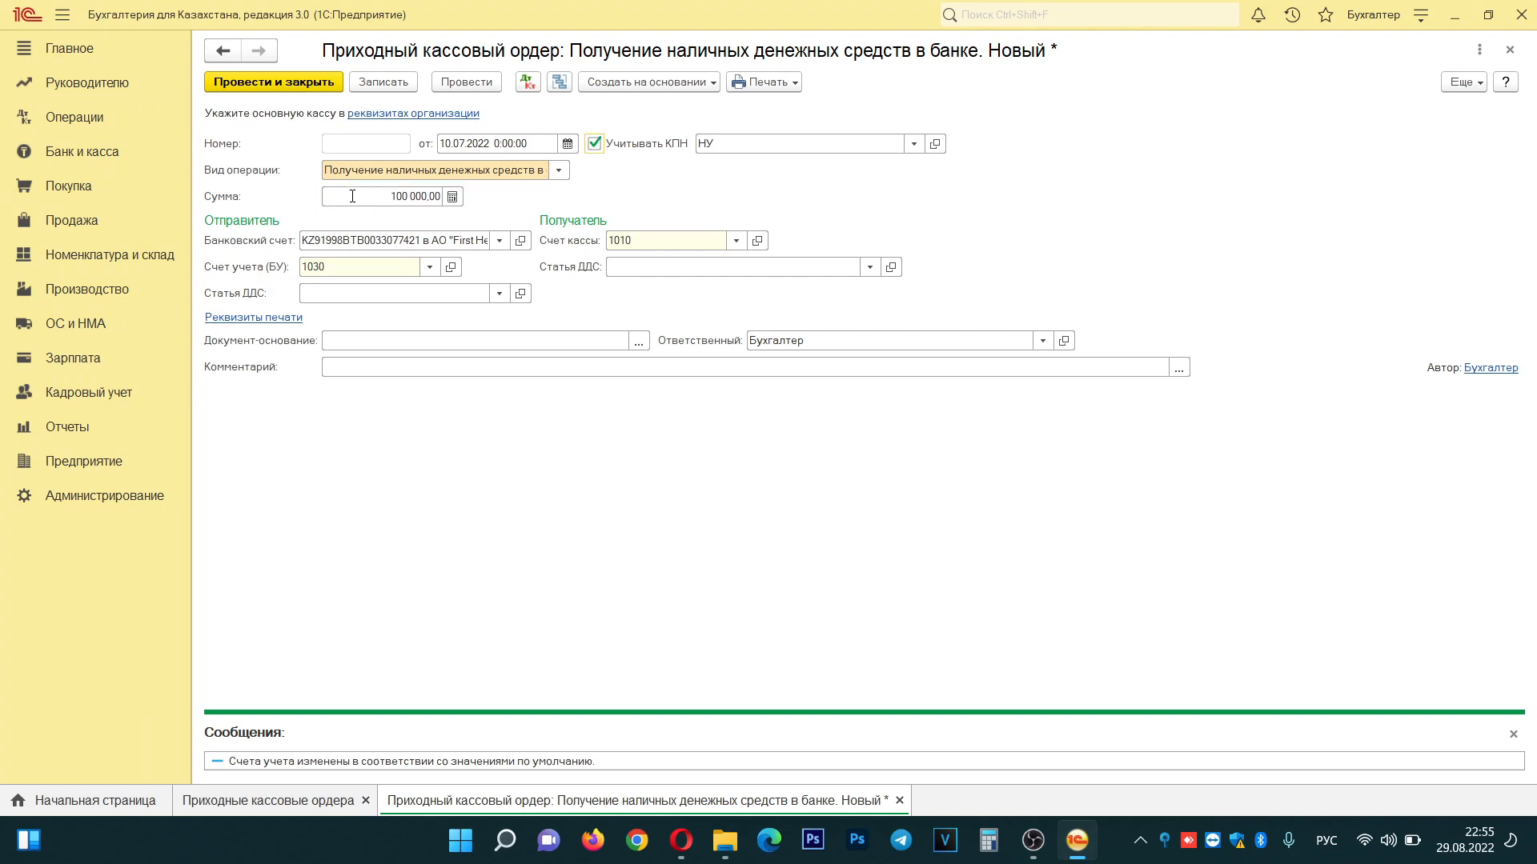
# - Keep the existing bank account and show the full list of sender cash flow items
pyautogui.click(498, 241)
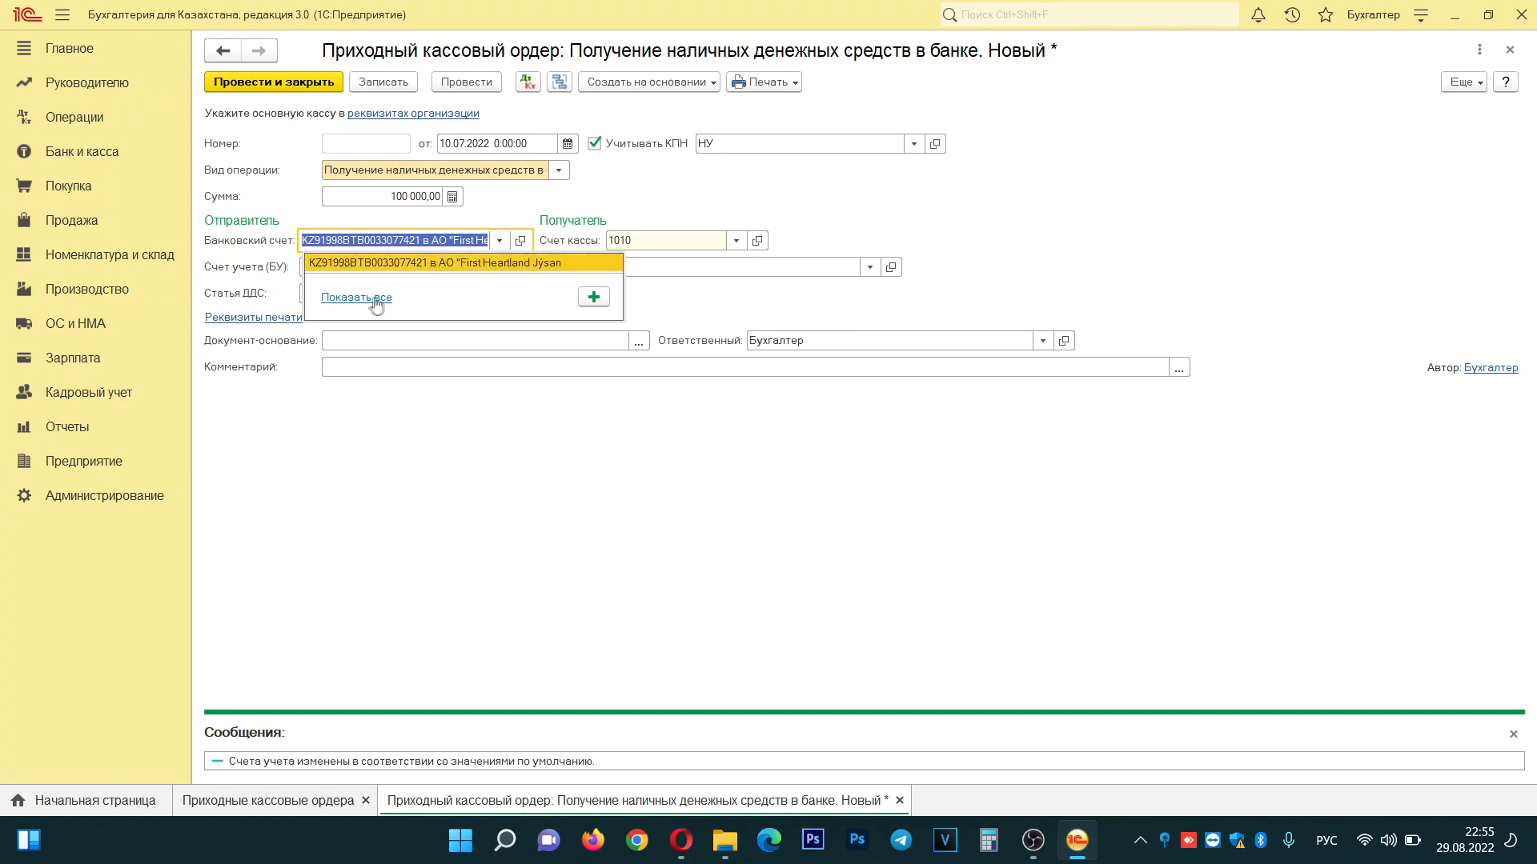
pyautogui.click(492, 265)
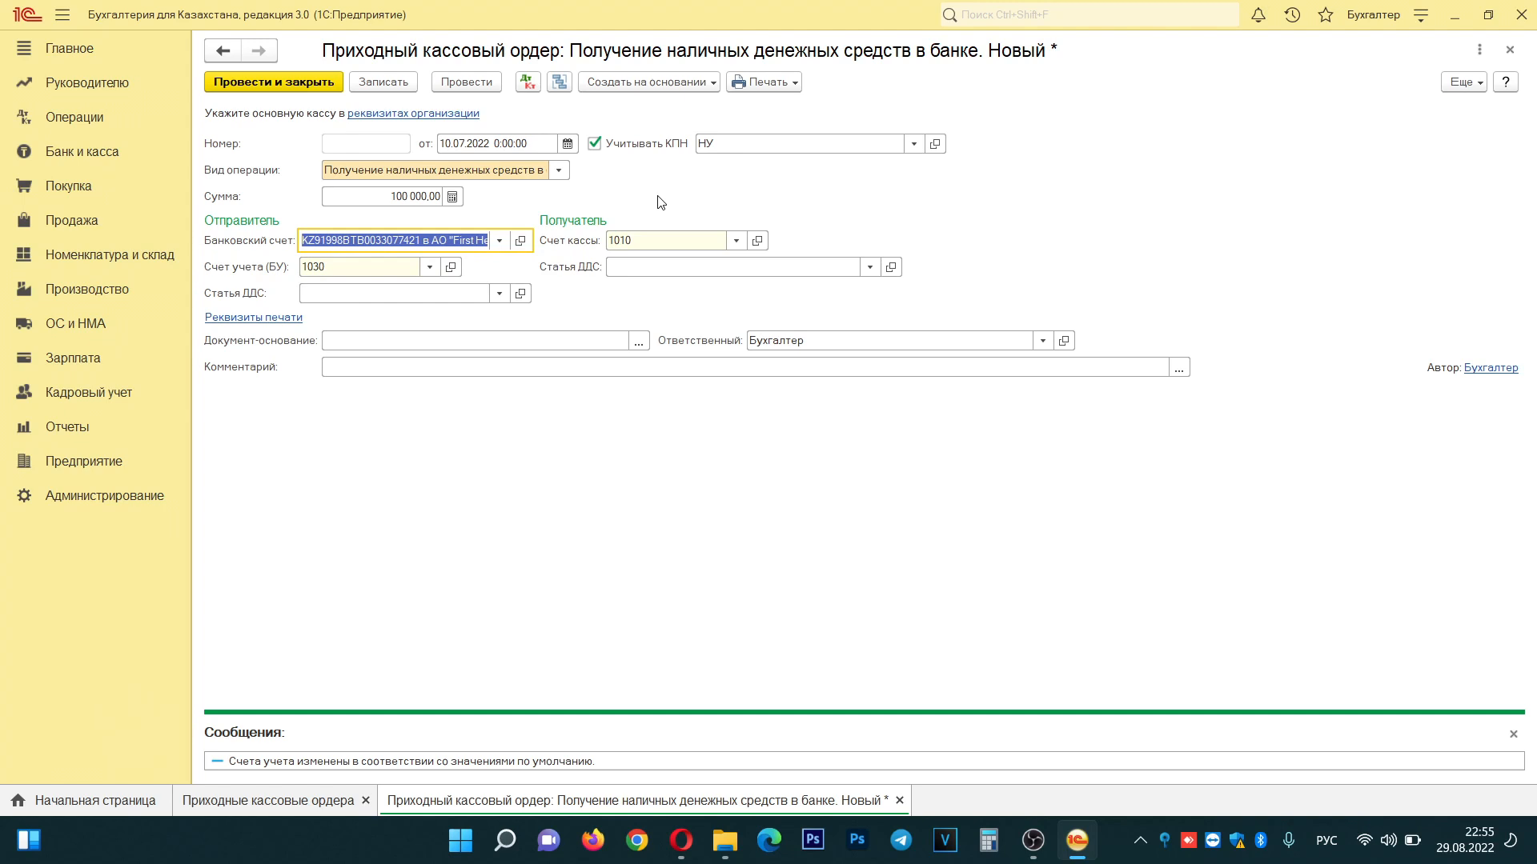
pyautogui.press('Tab')
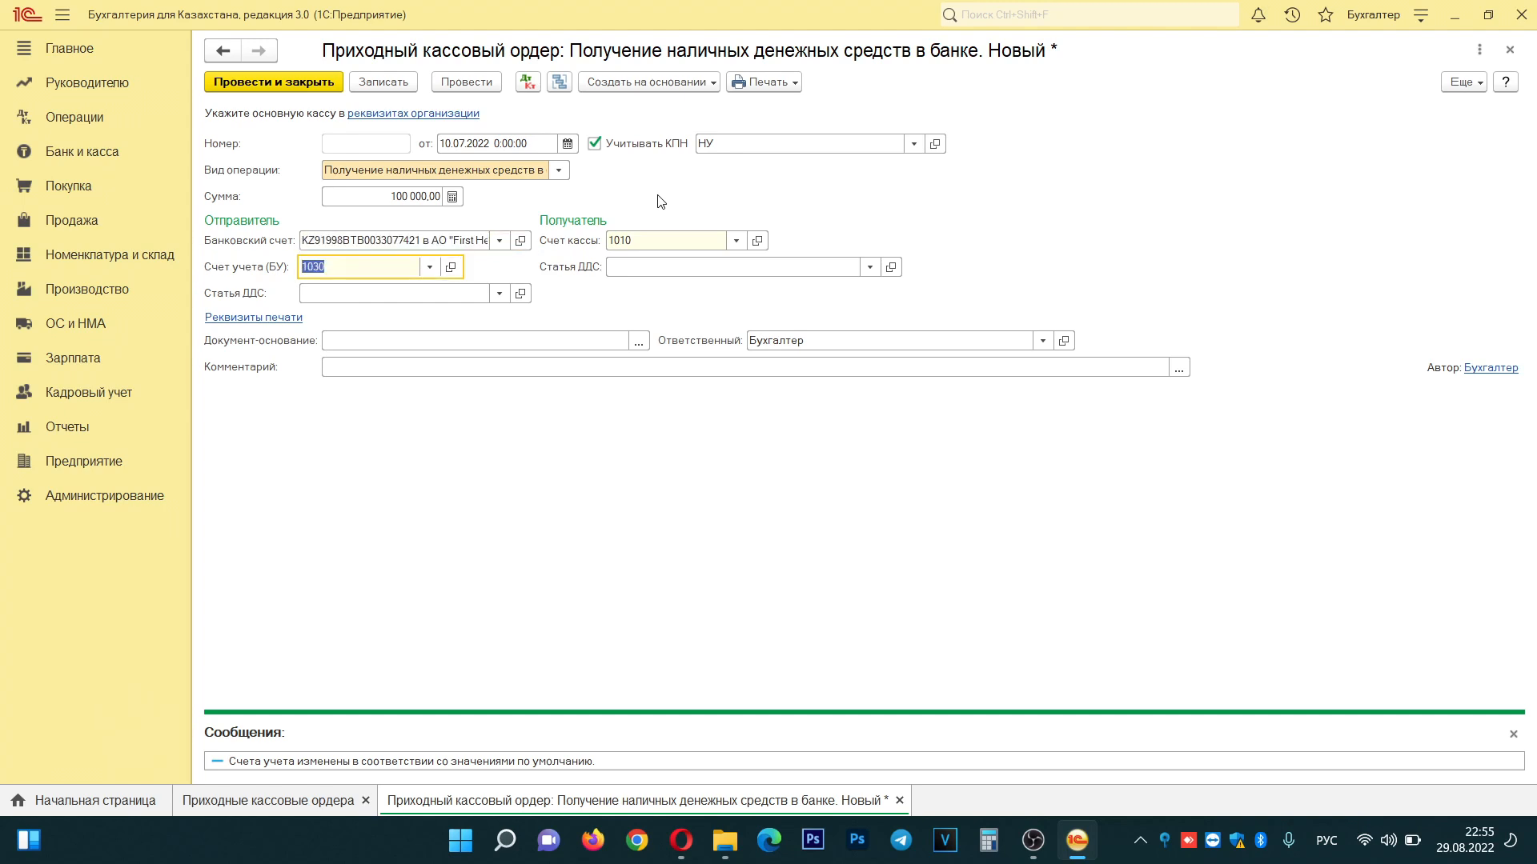
pyautogui.click(413, 295)
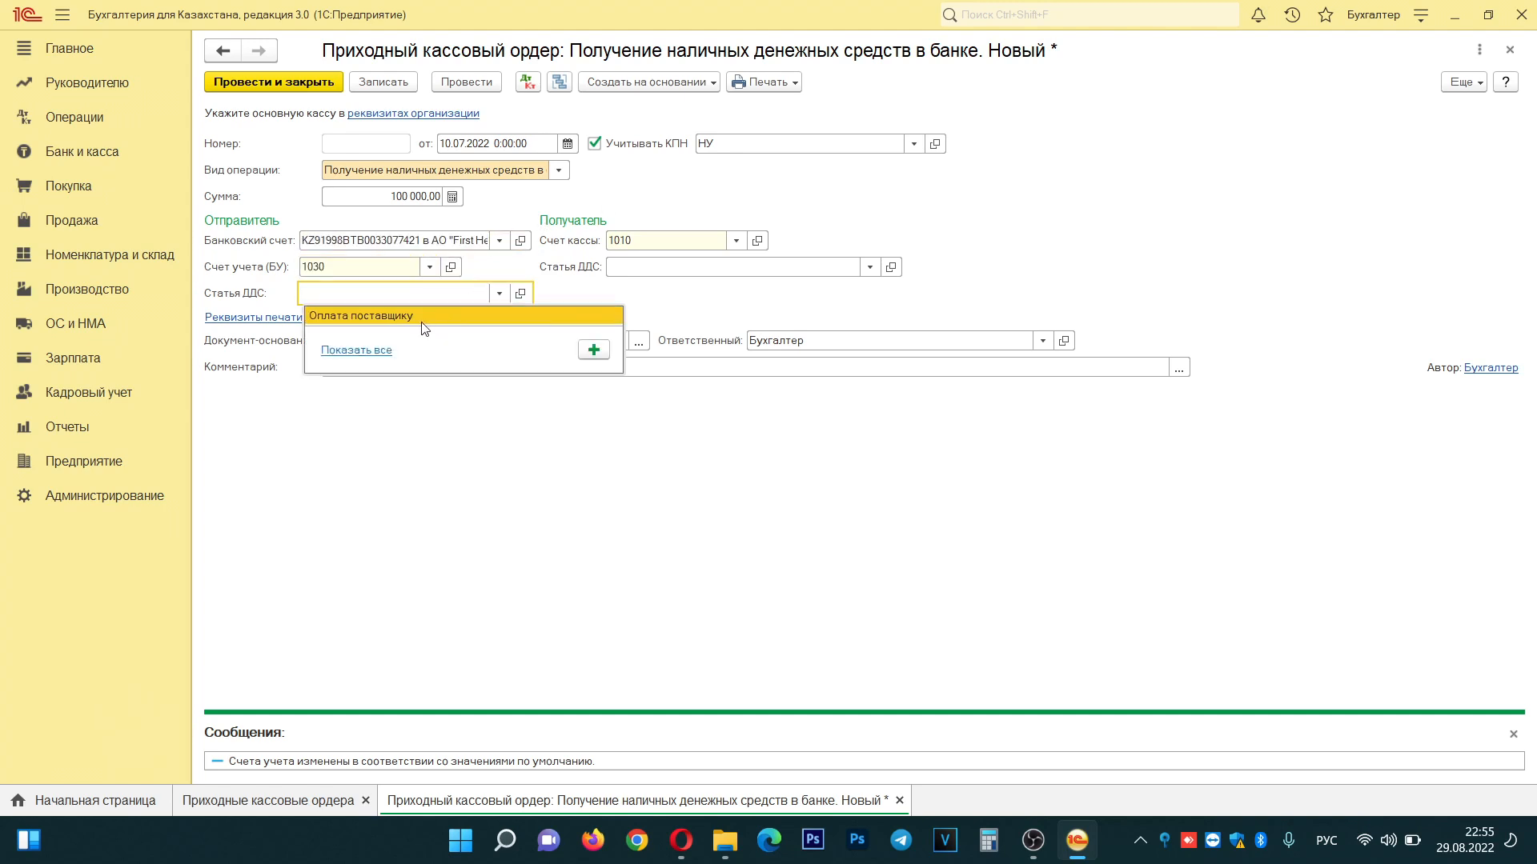
pyautogui.click(500, 293)
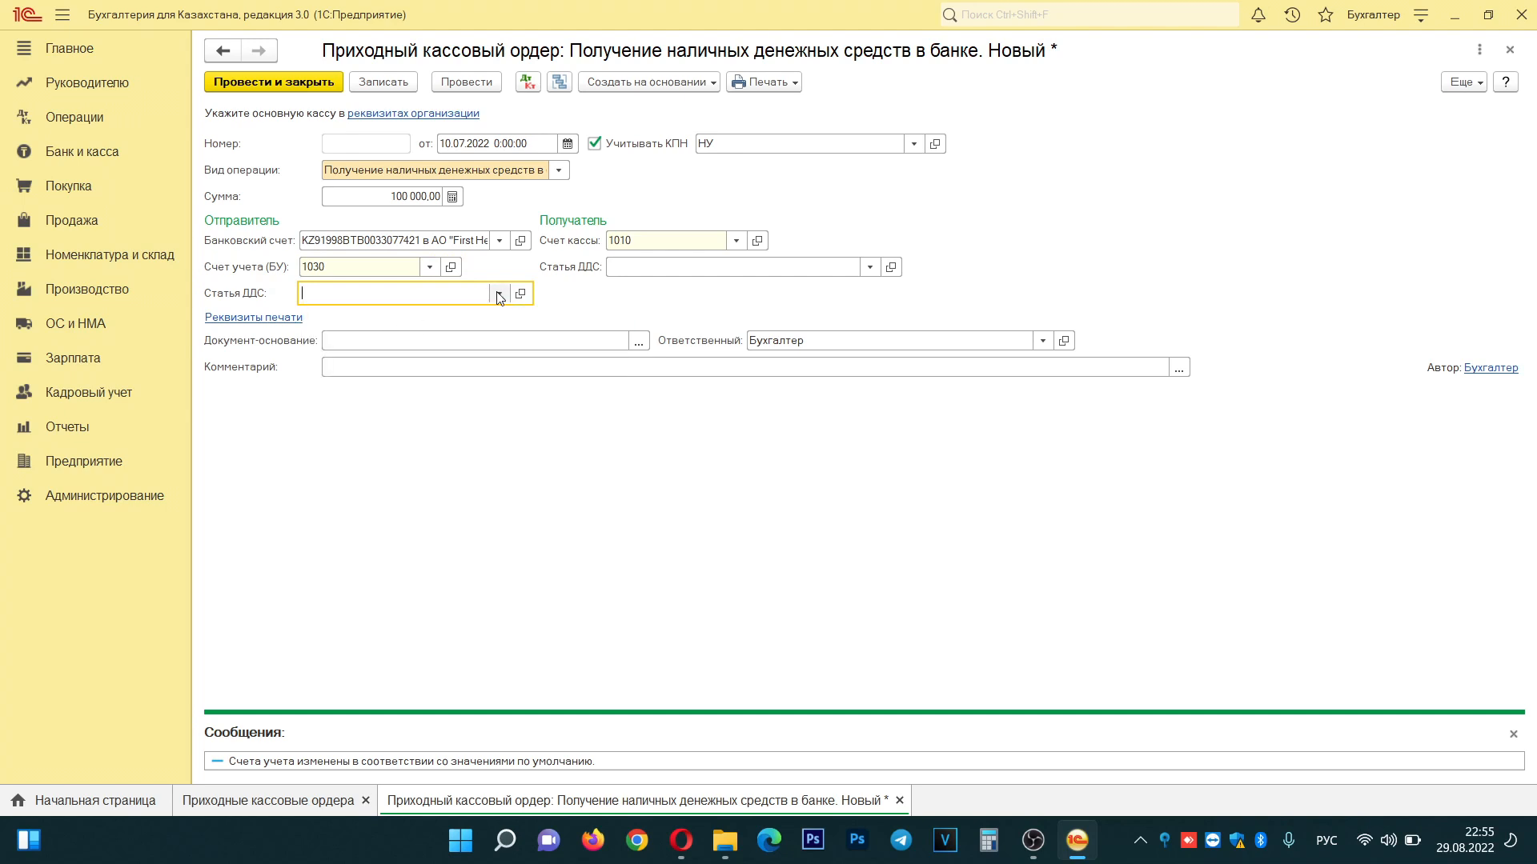
pyautogui.click(499, 293)
pyautogui.click(372, 352)
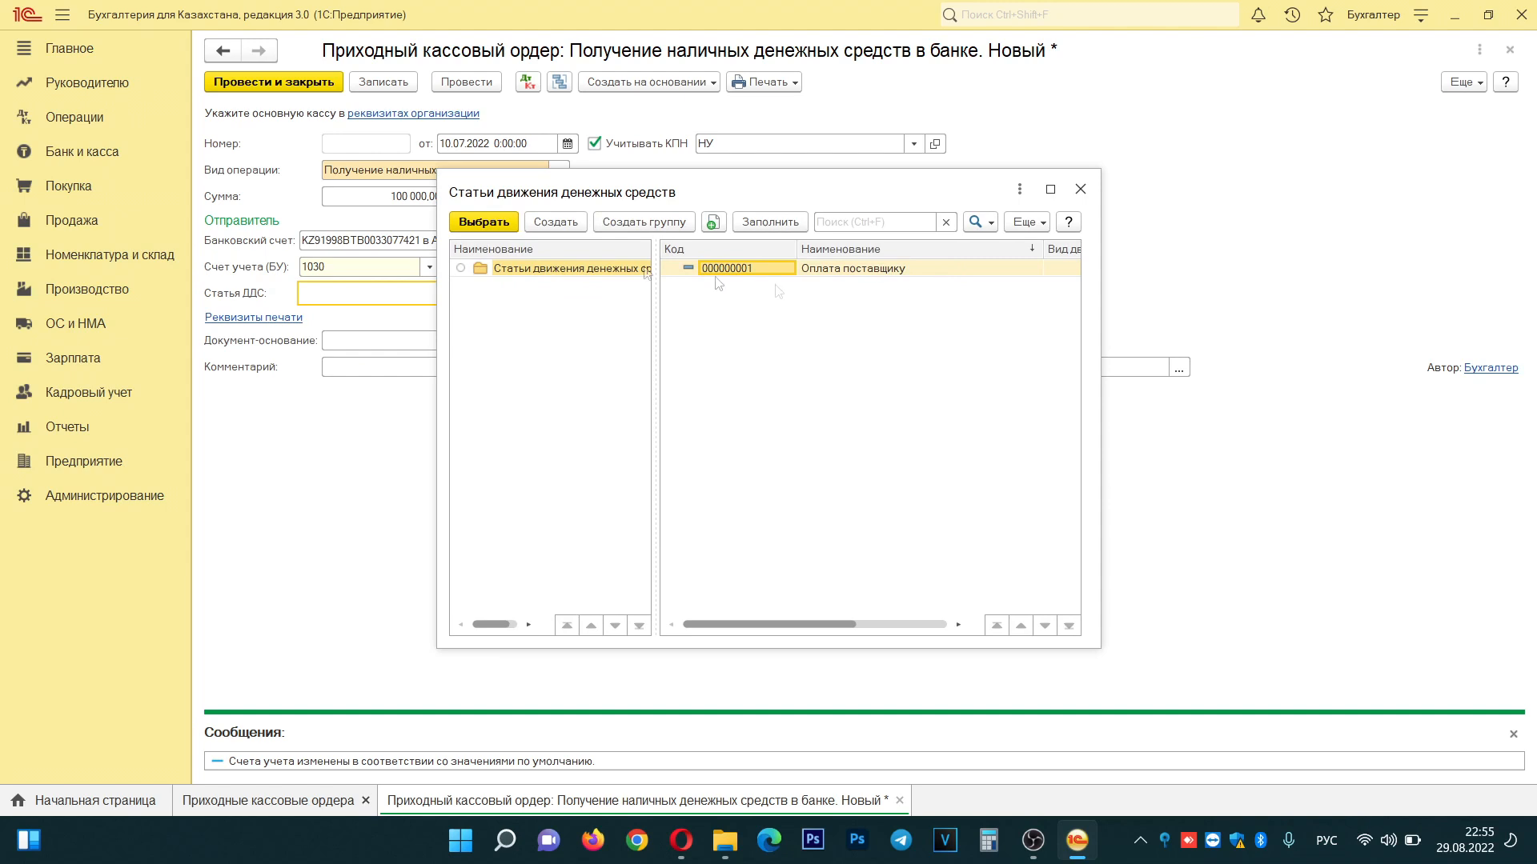
# - Create cash flow item 'Получение наличных средств в банке' under Операционная деятельность and select it for the sender
pyautogui.click(558, 222)
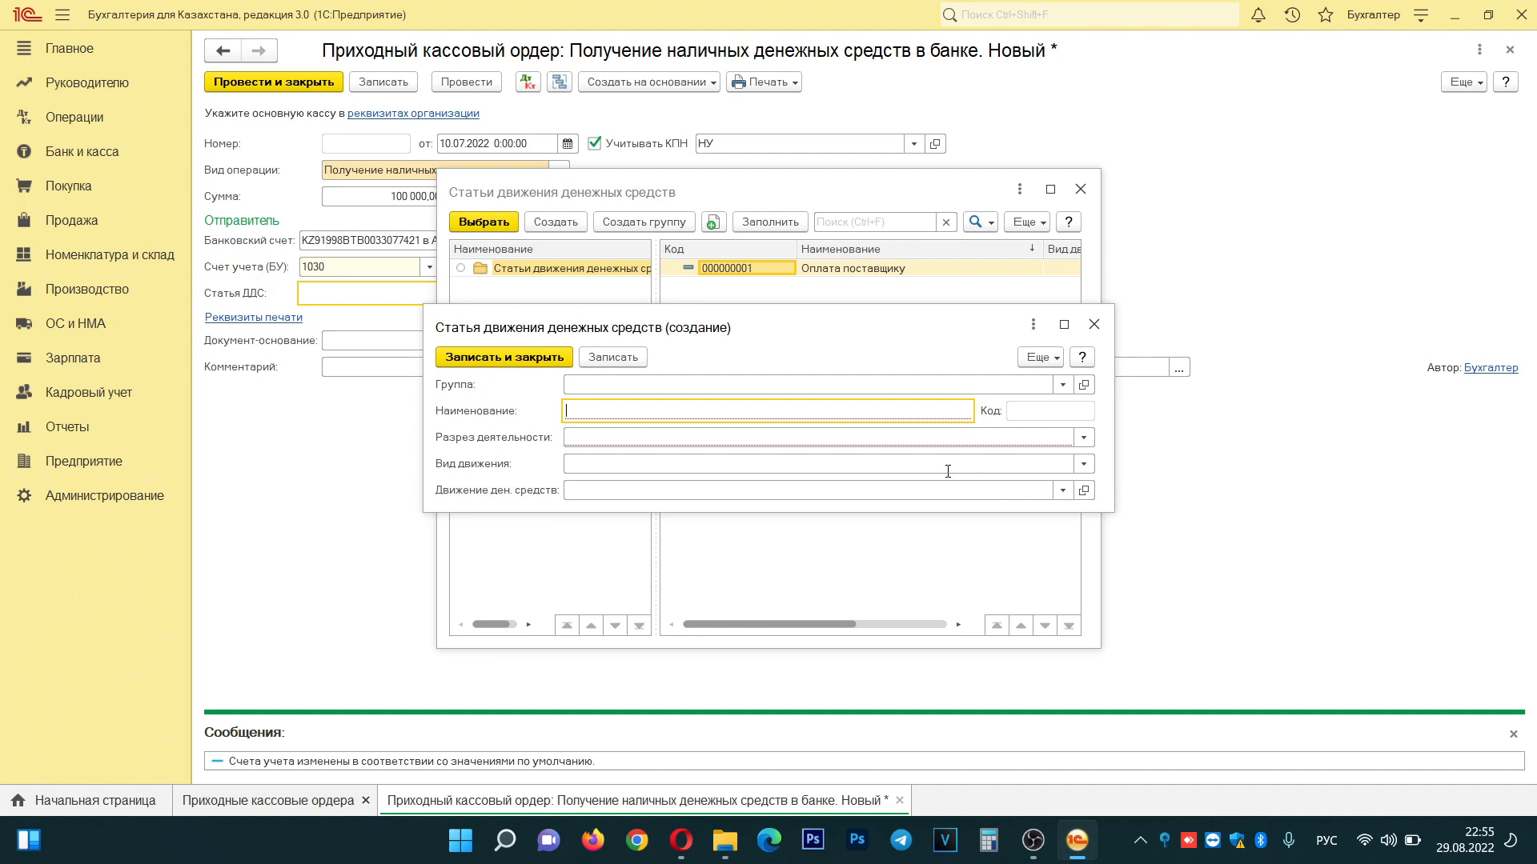
pyautogui.write('Получение')
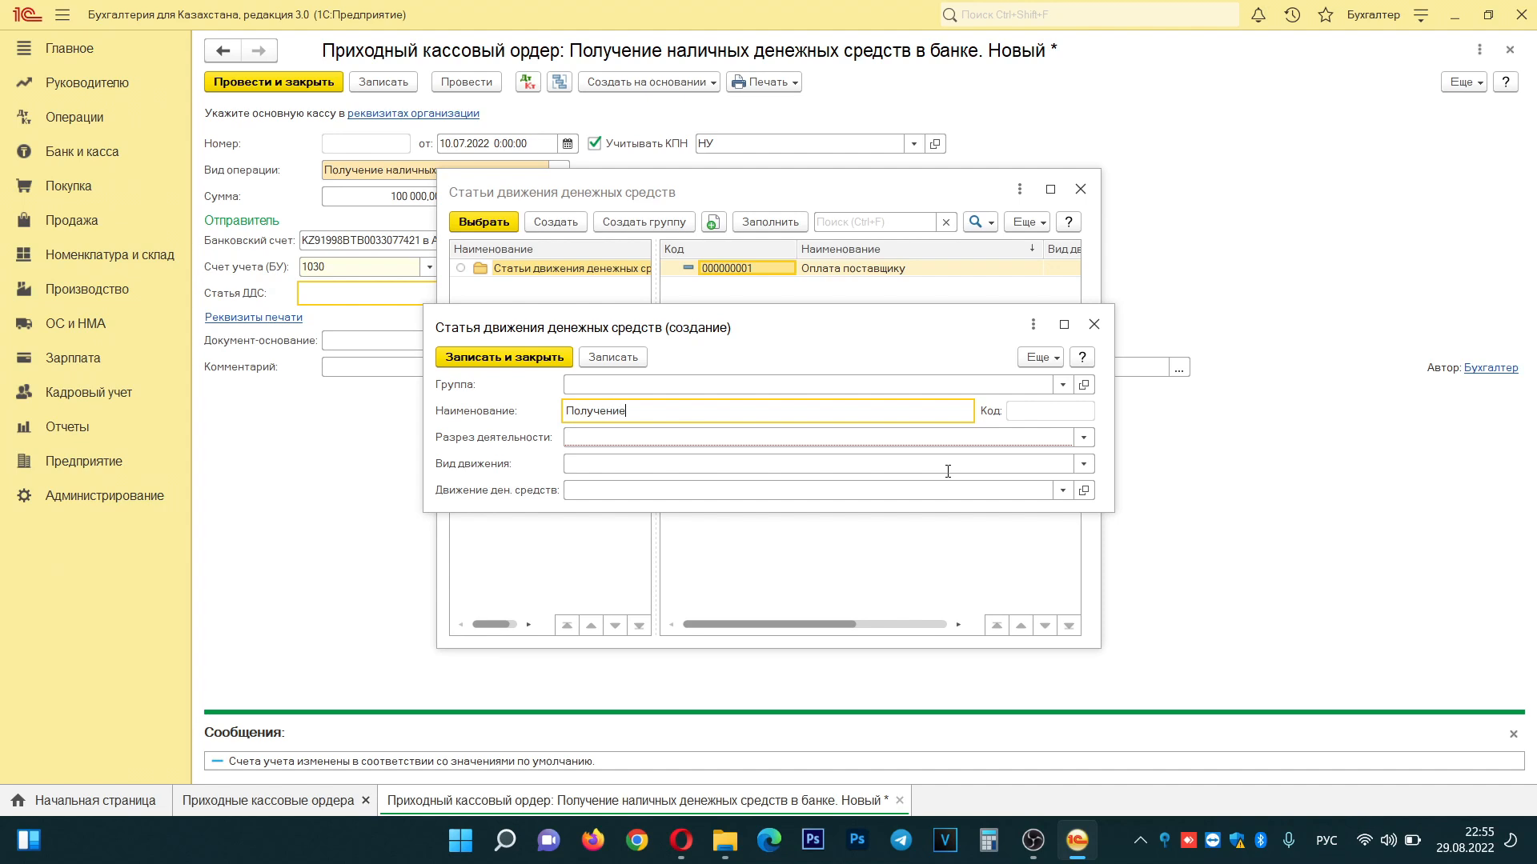
pyautogui.write(' наличных средств в банке')
pyautogui.click(609, 358)
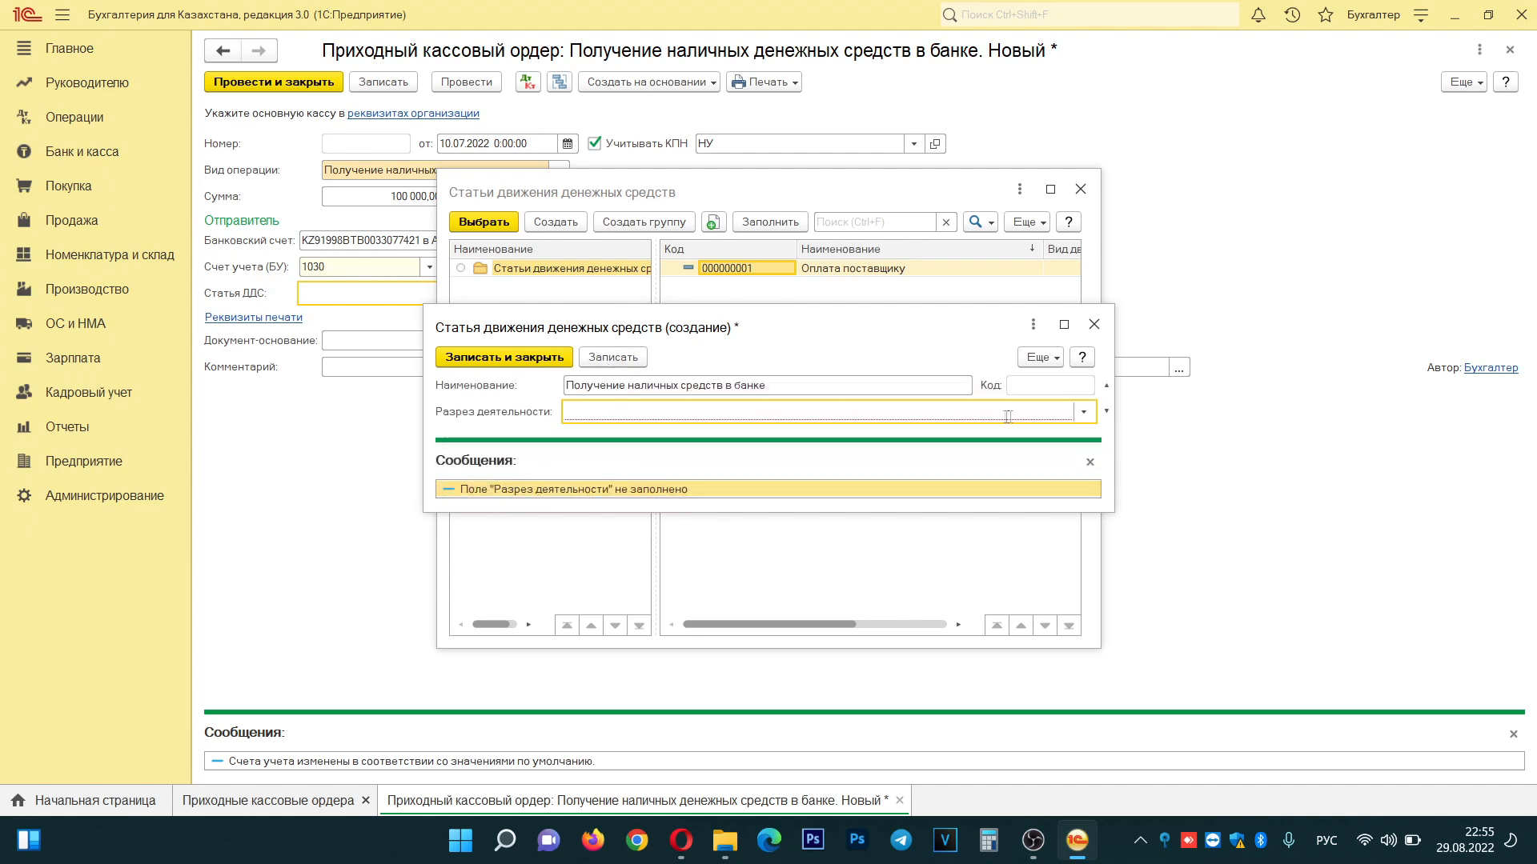
pyautogui.click(1084, 413)
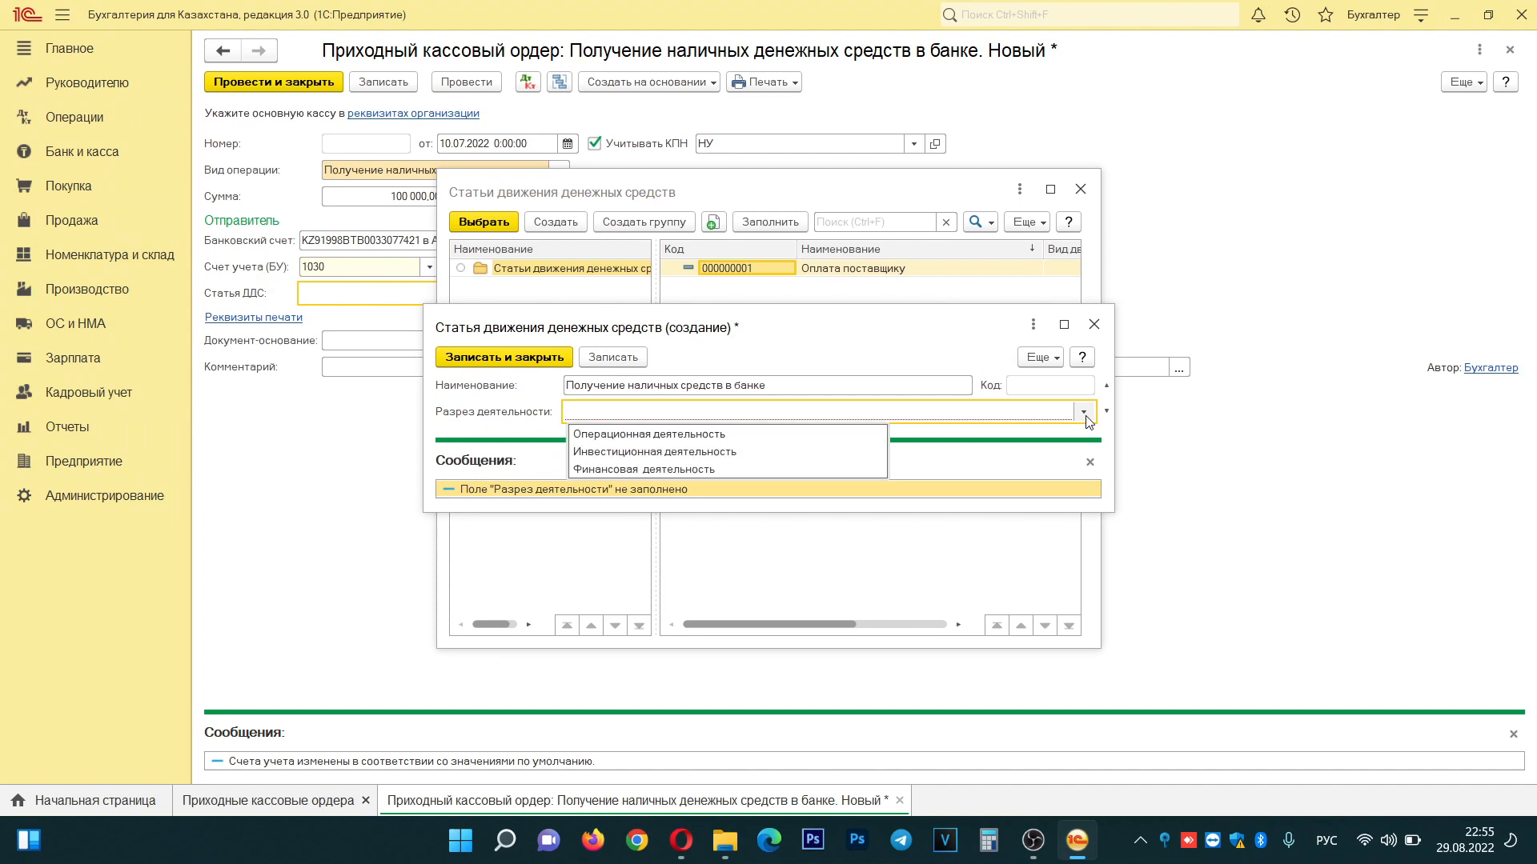
pyautogui.click(714, 442)
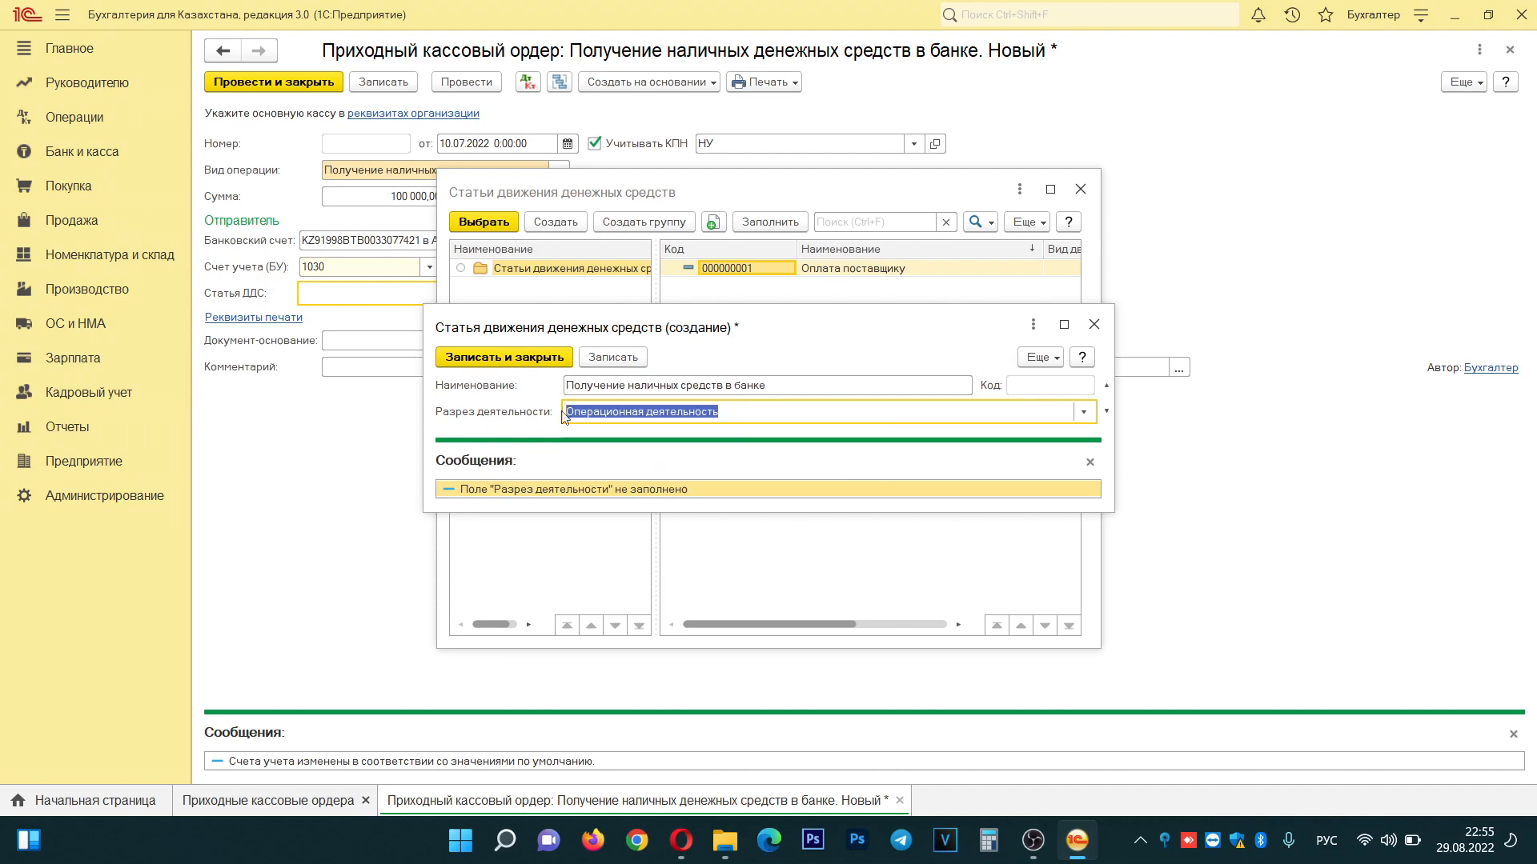
pyautogui.click(613, 357)
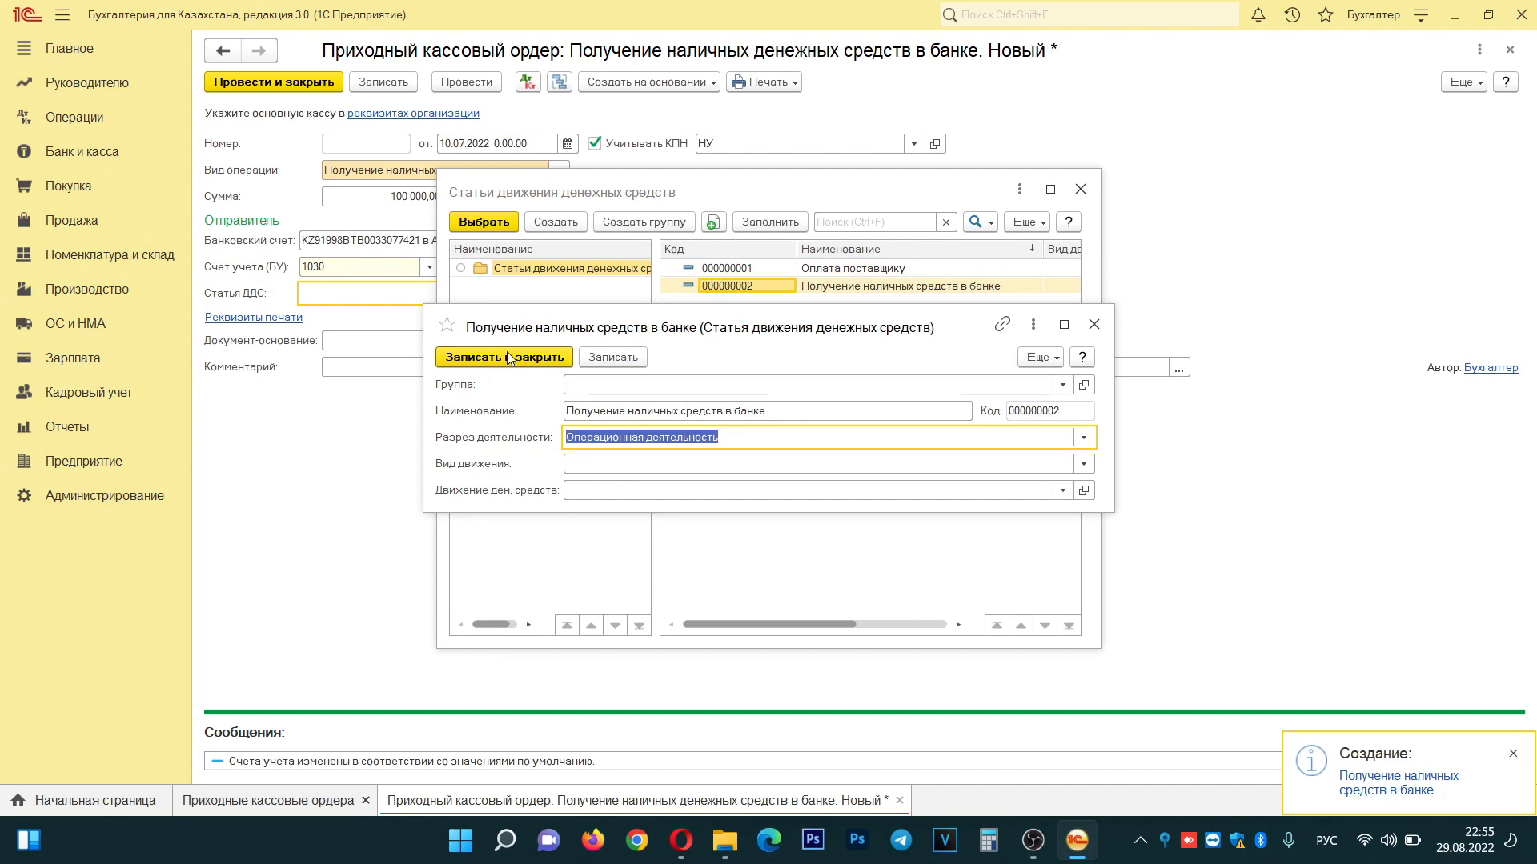
pyautogui.click(512, 357)
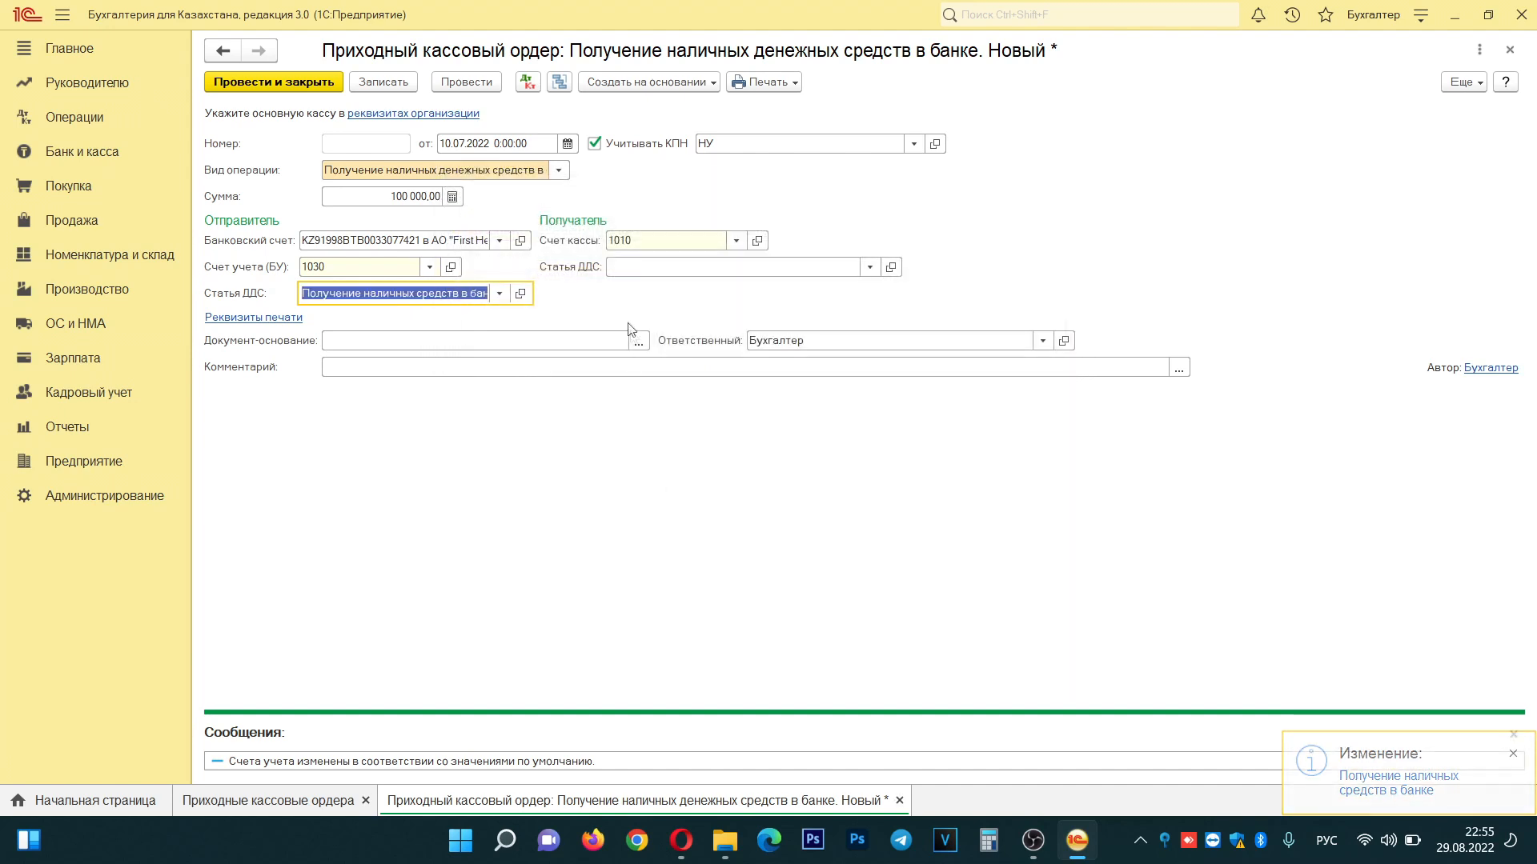
# - Set the recipient's Статья ДДС to Получение наличных средств в банке and save the order
pyautogui.click(870, 269)
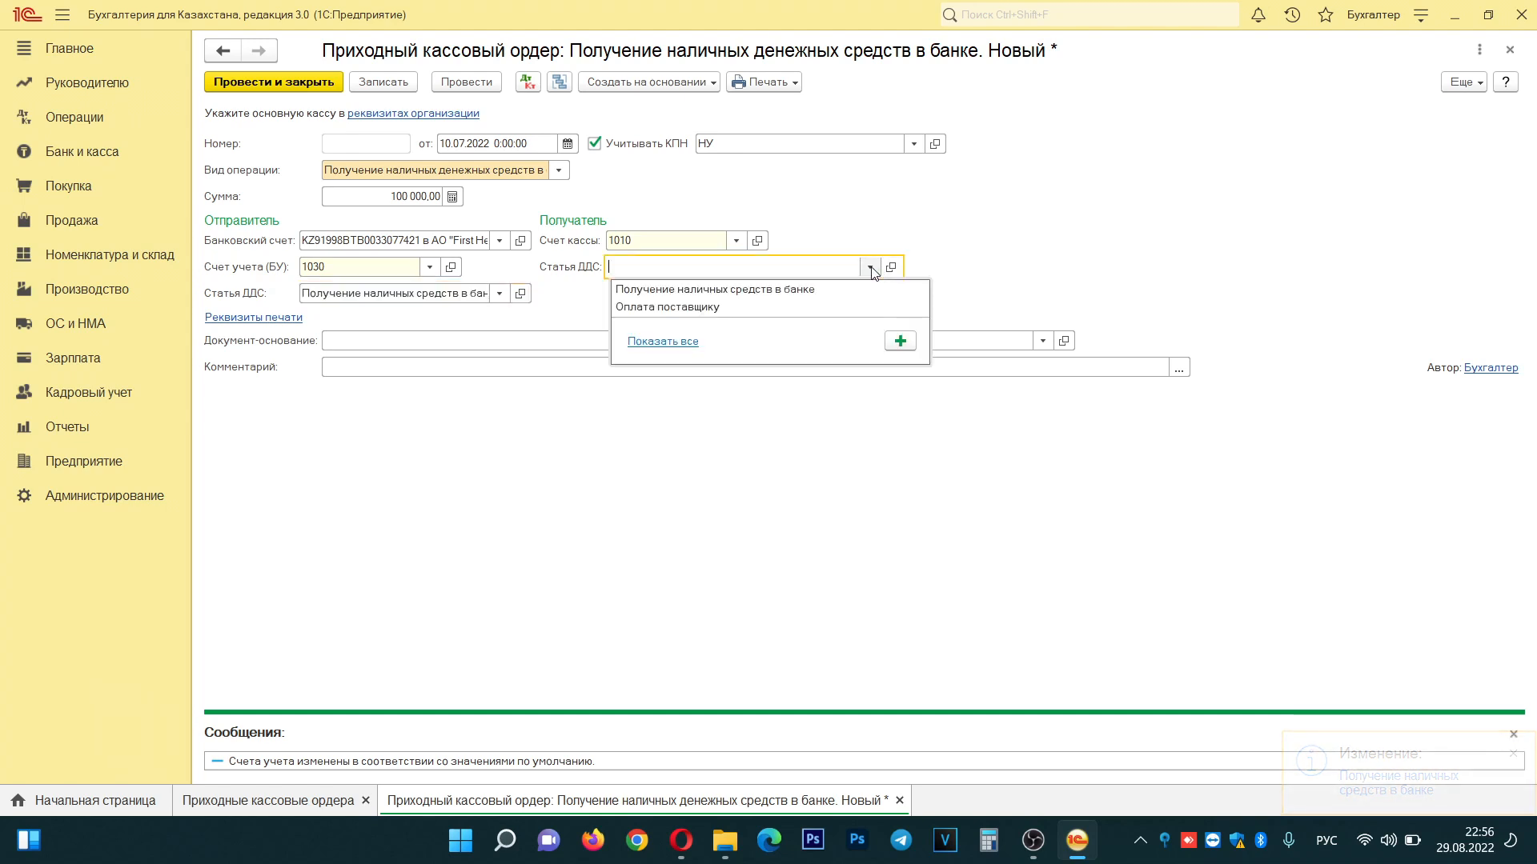
pyautogui.click(756, 290)
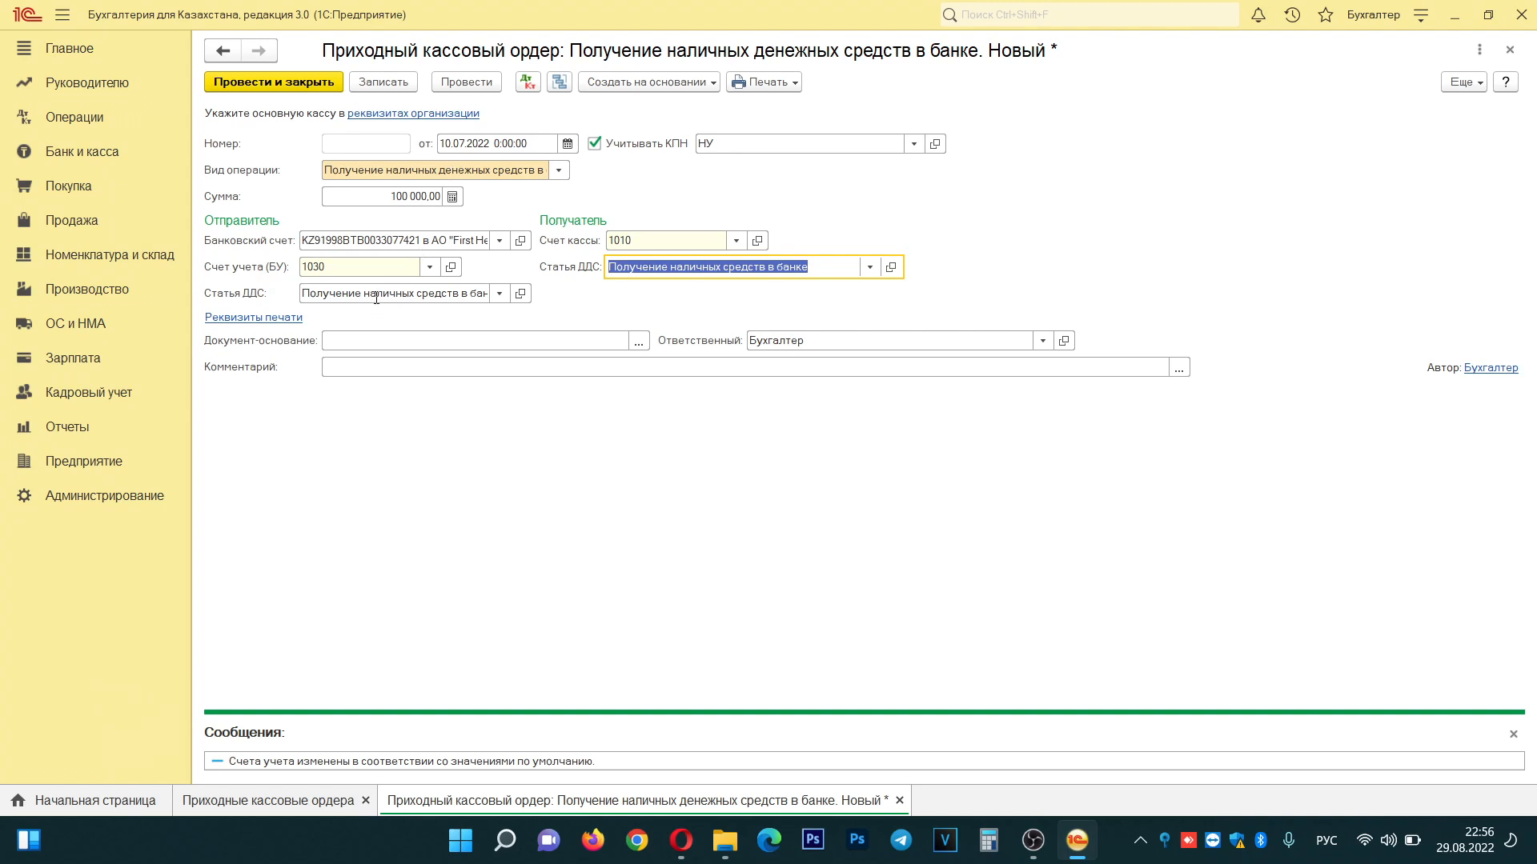
pyautogui.click(382, 83)
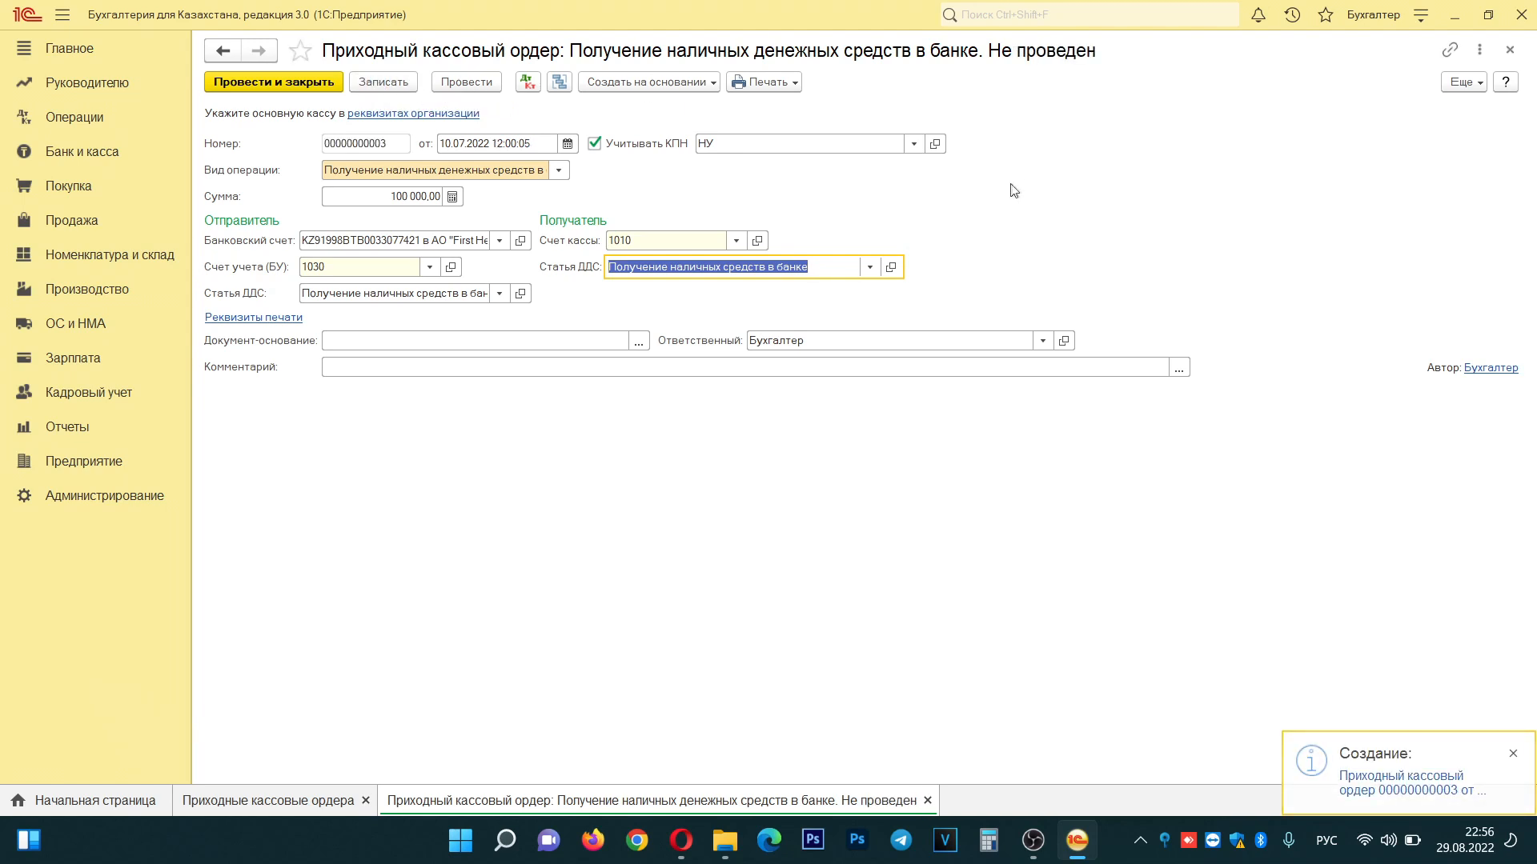
pyautogui.click(794, 82)
pyautogui.click(825, 112)
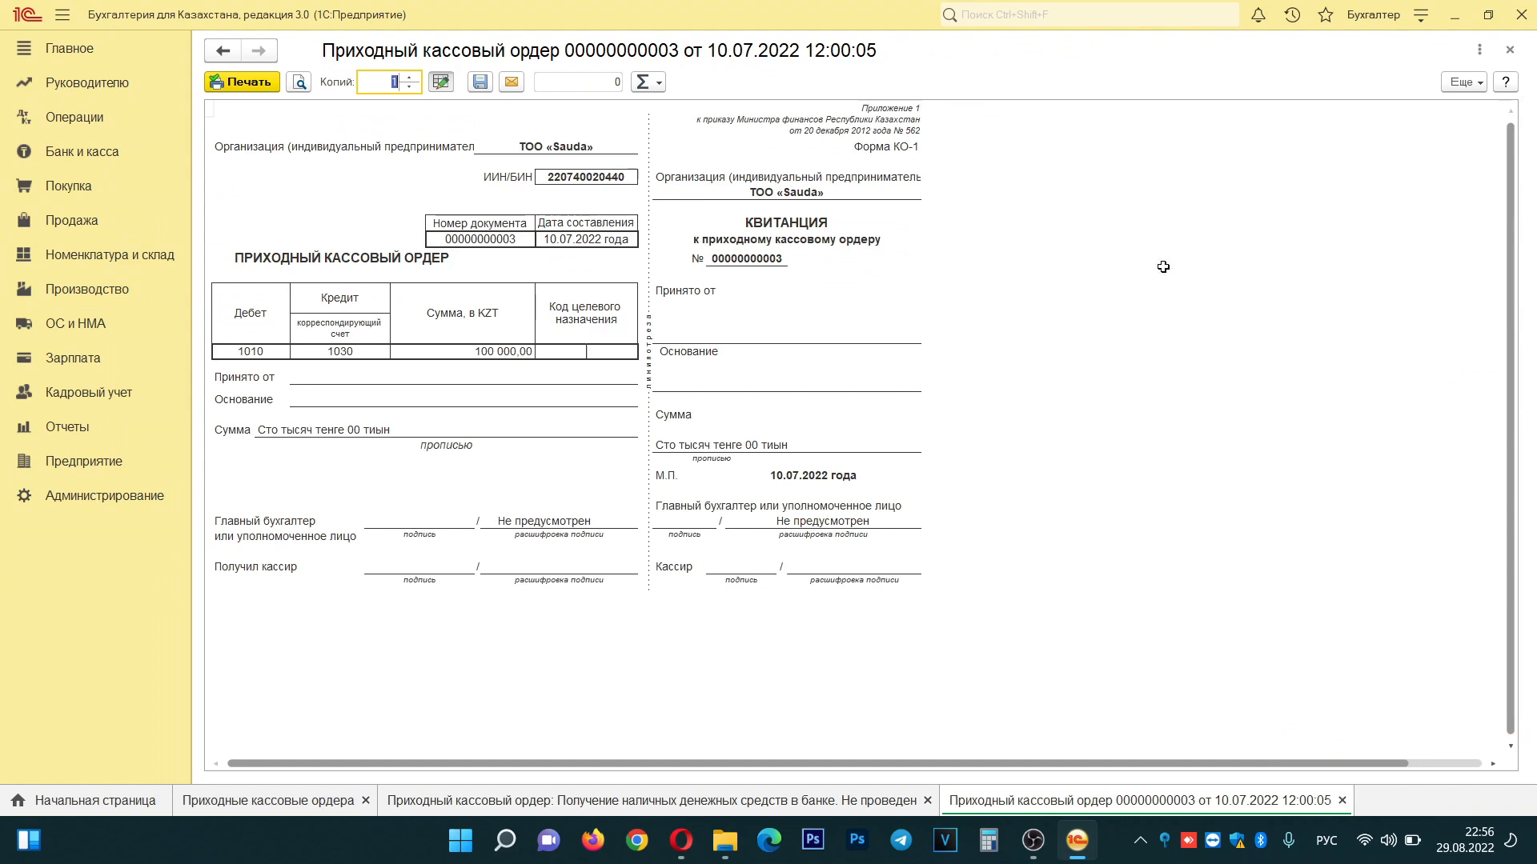
pyautogui.click(1508, 51)
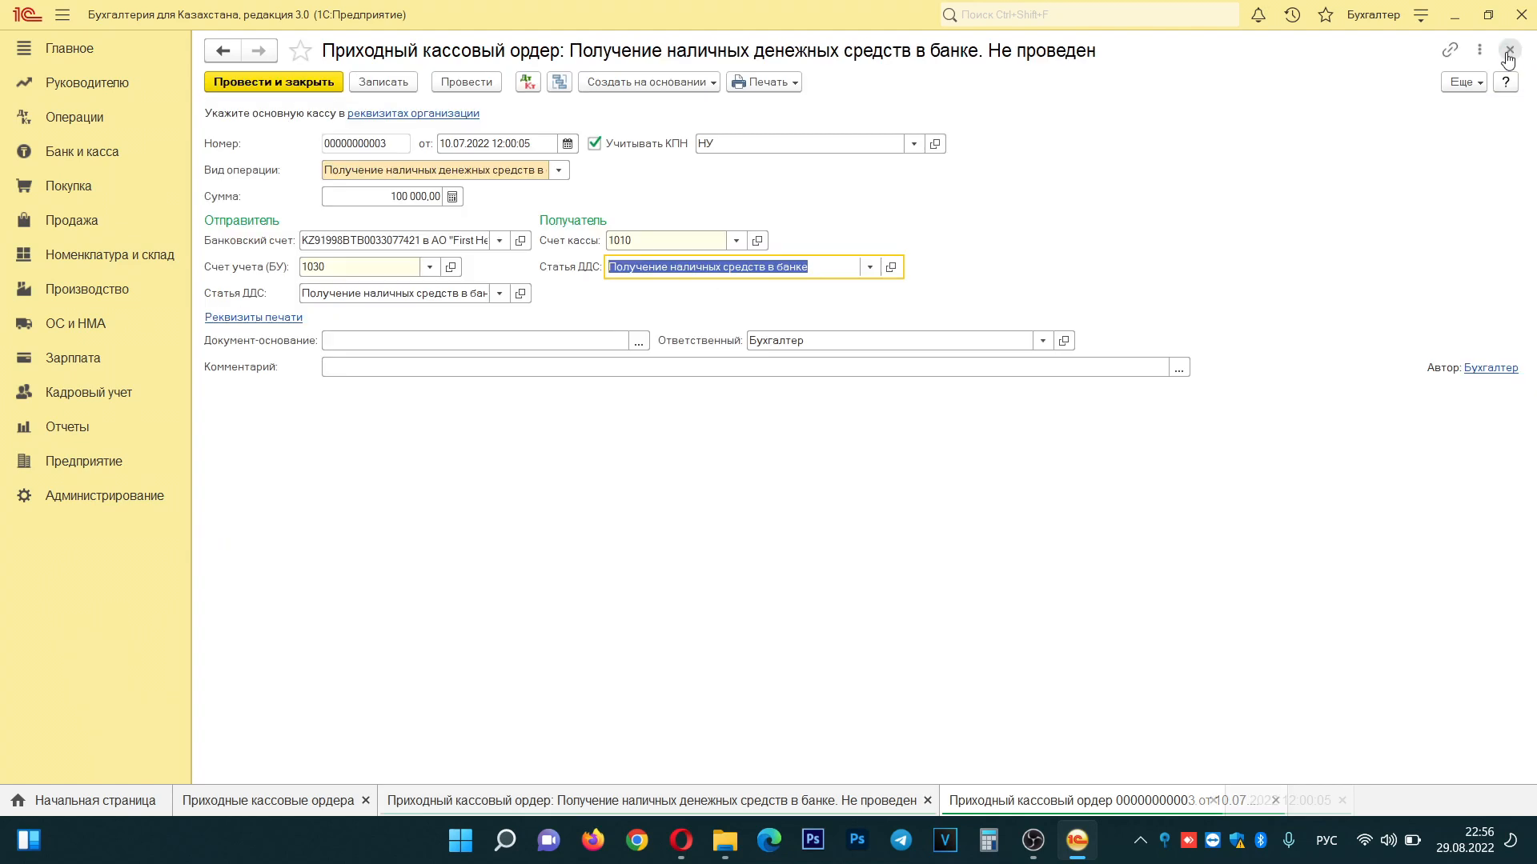
pyautogui.click(284, 85)
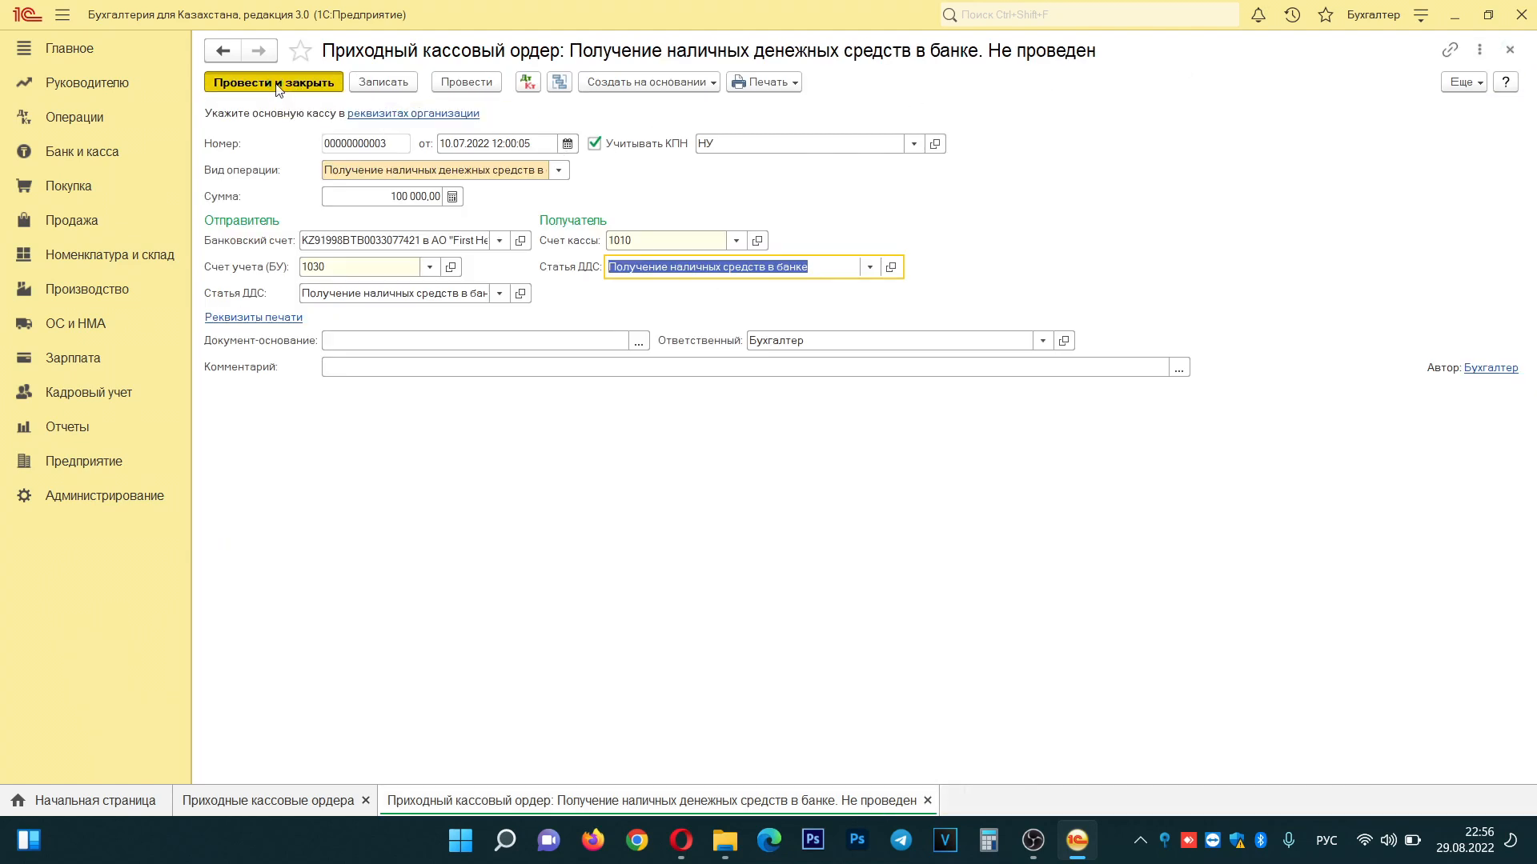
# - From Банк и касса, open the still-empty Расходные кассовые ордера list
pyautogui.click(358, 148)
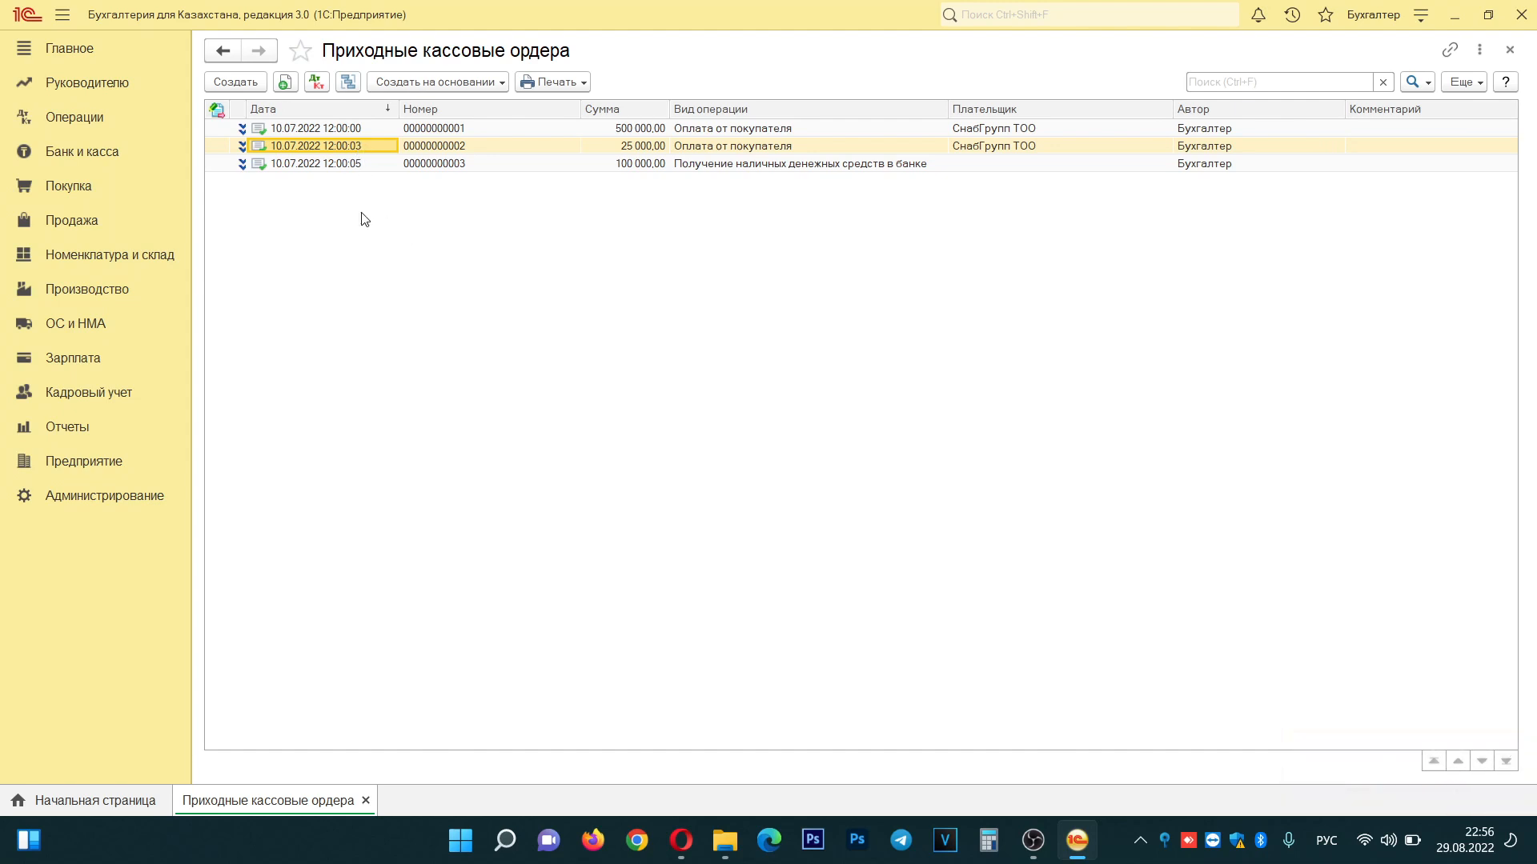
pyautogui.click(80, 161)
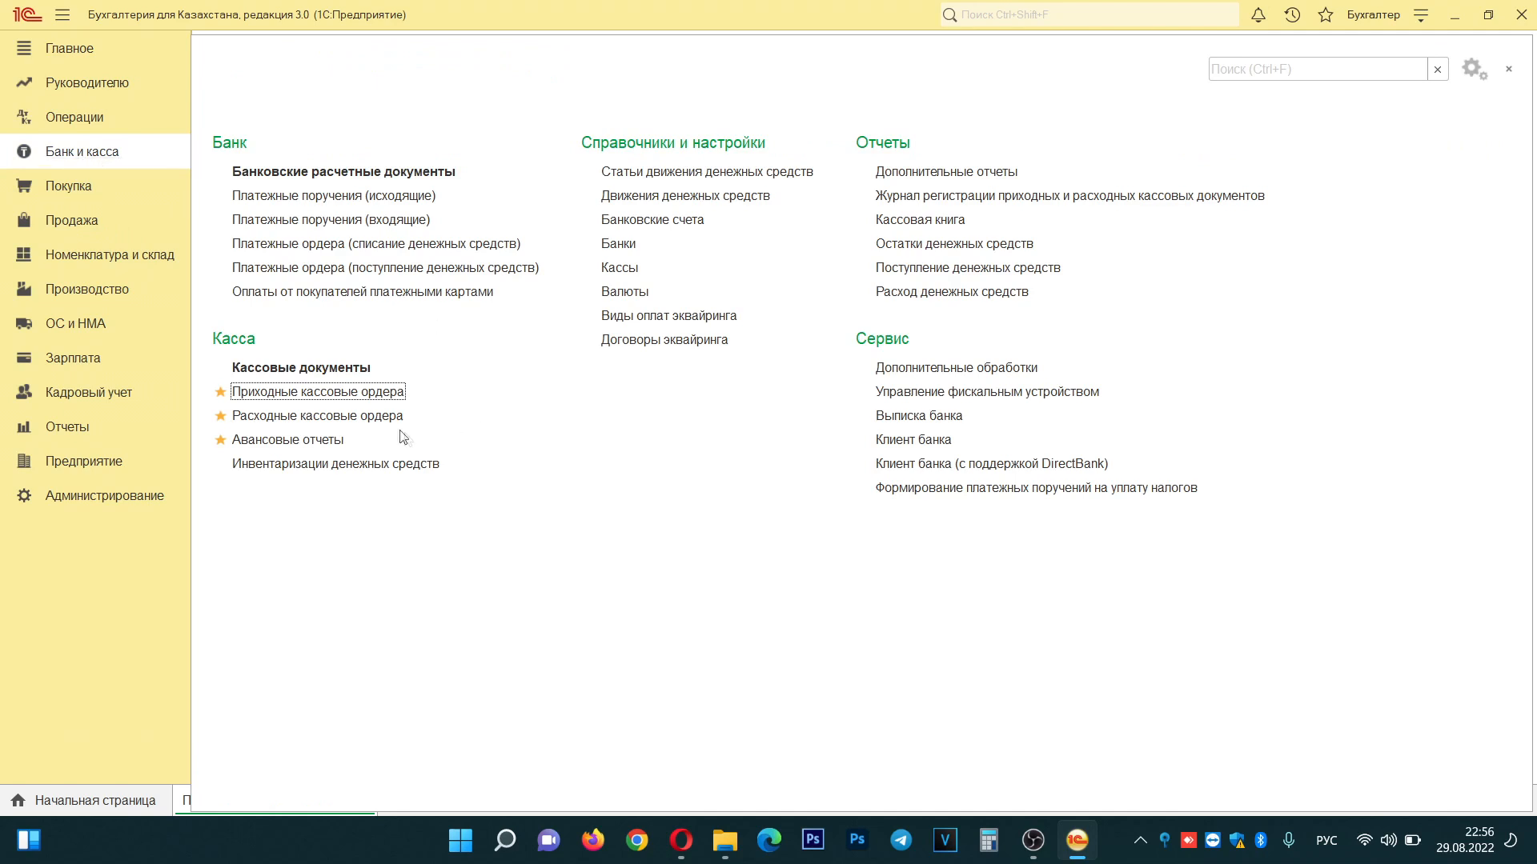
pyautogui.click(382, 417)
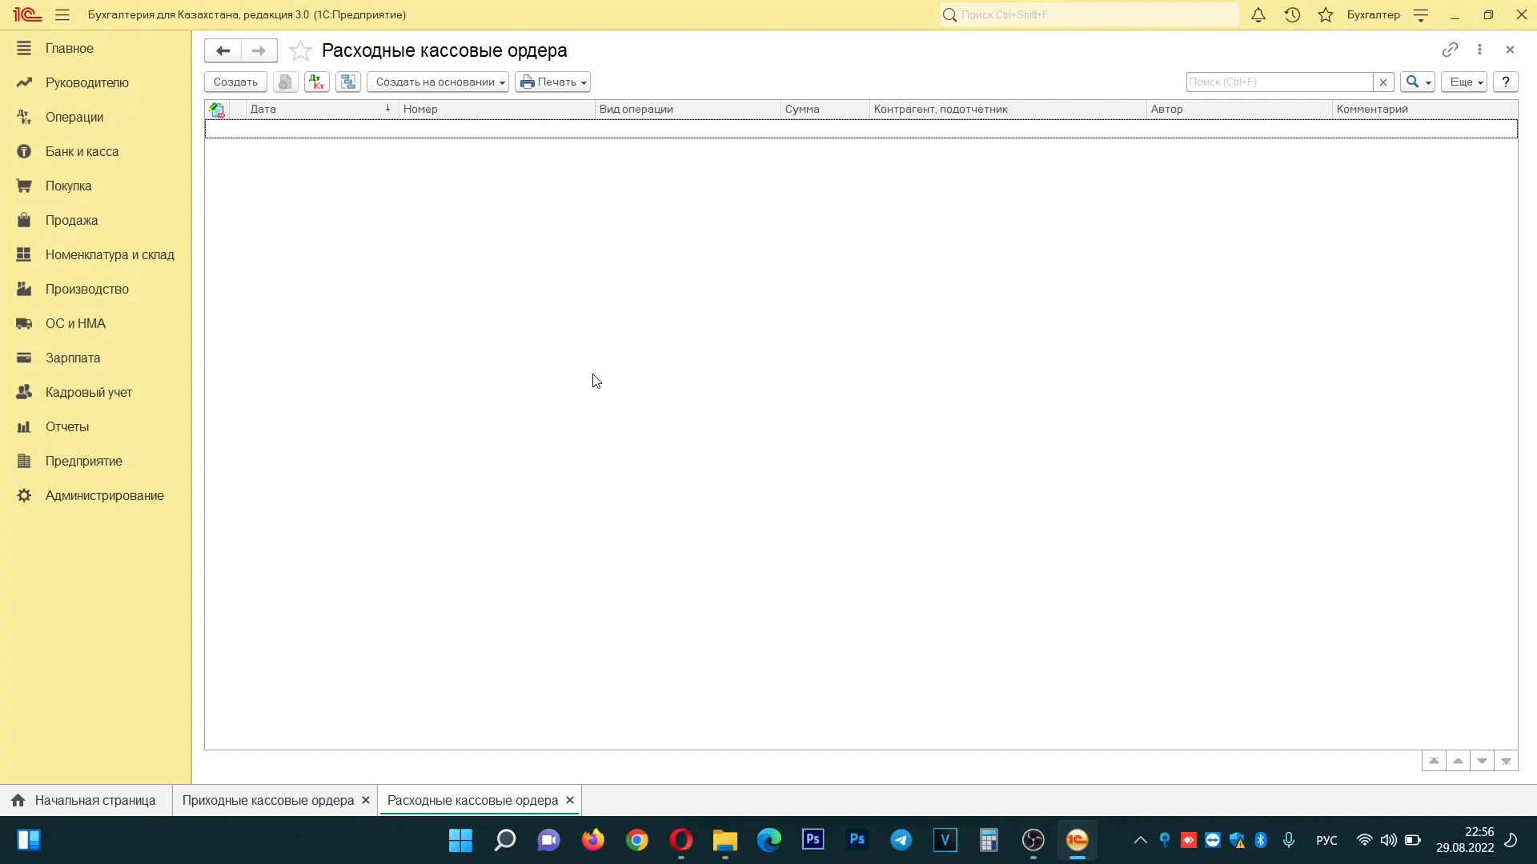
# - Start an expense cash order dated 10.07.2022 of type Выдача денежных средств подотчетнику for the first employee
pyautogui.click(239, 88)
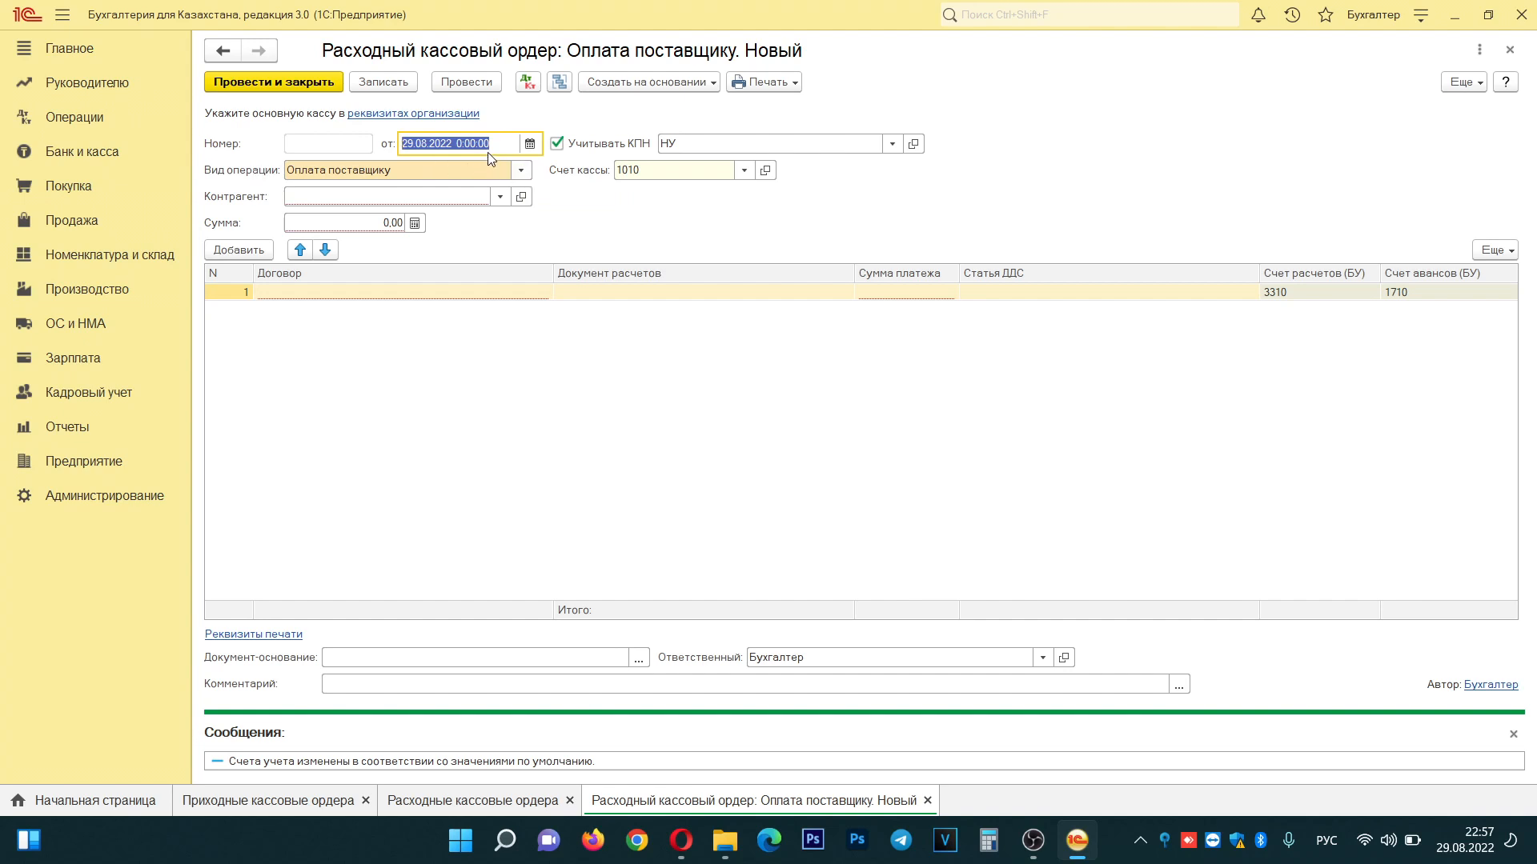
pyautogui.write('10.07')
pyautogui.press('Tab')
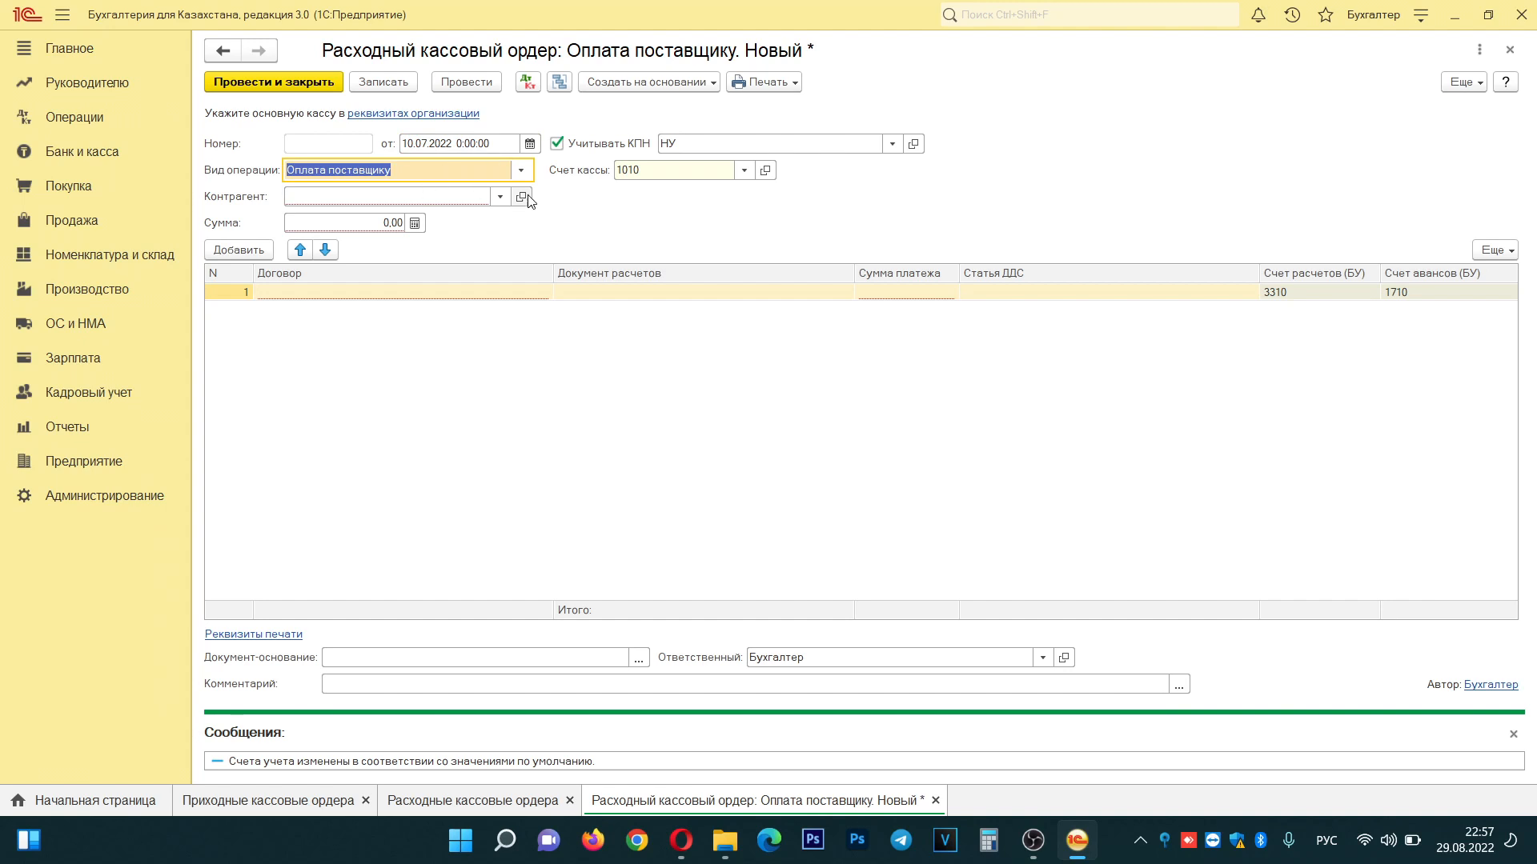
pyautogui.click(500, 196)
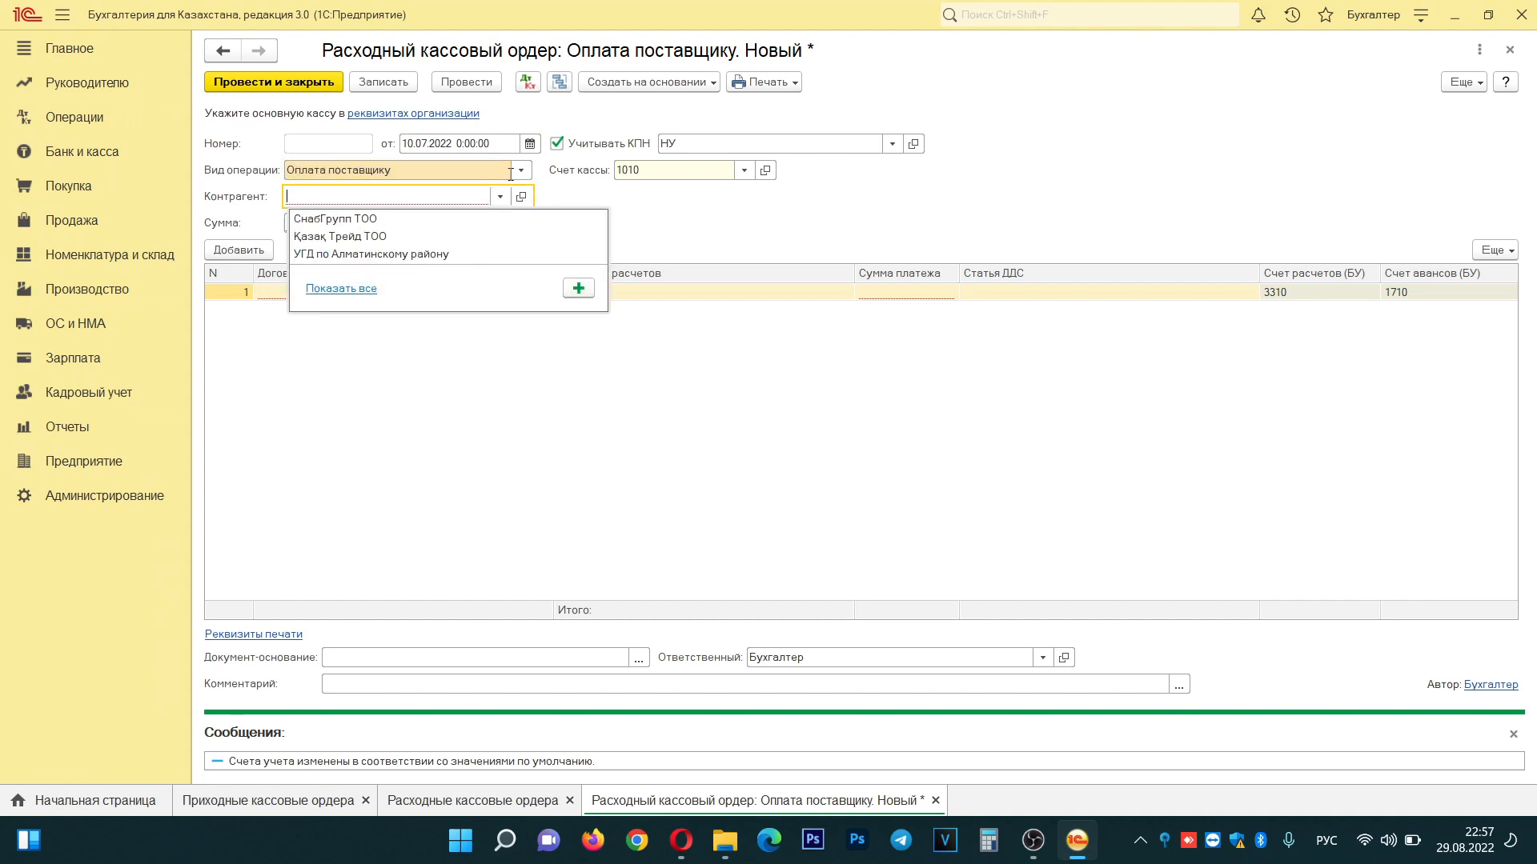
pyautogui.click(521, 169)
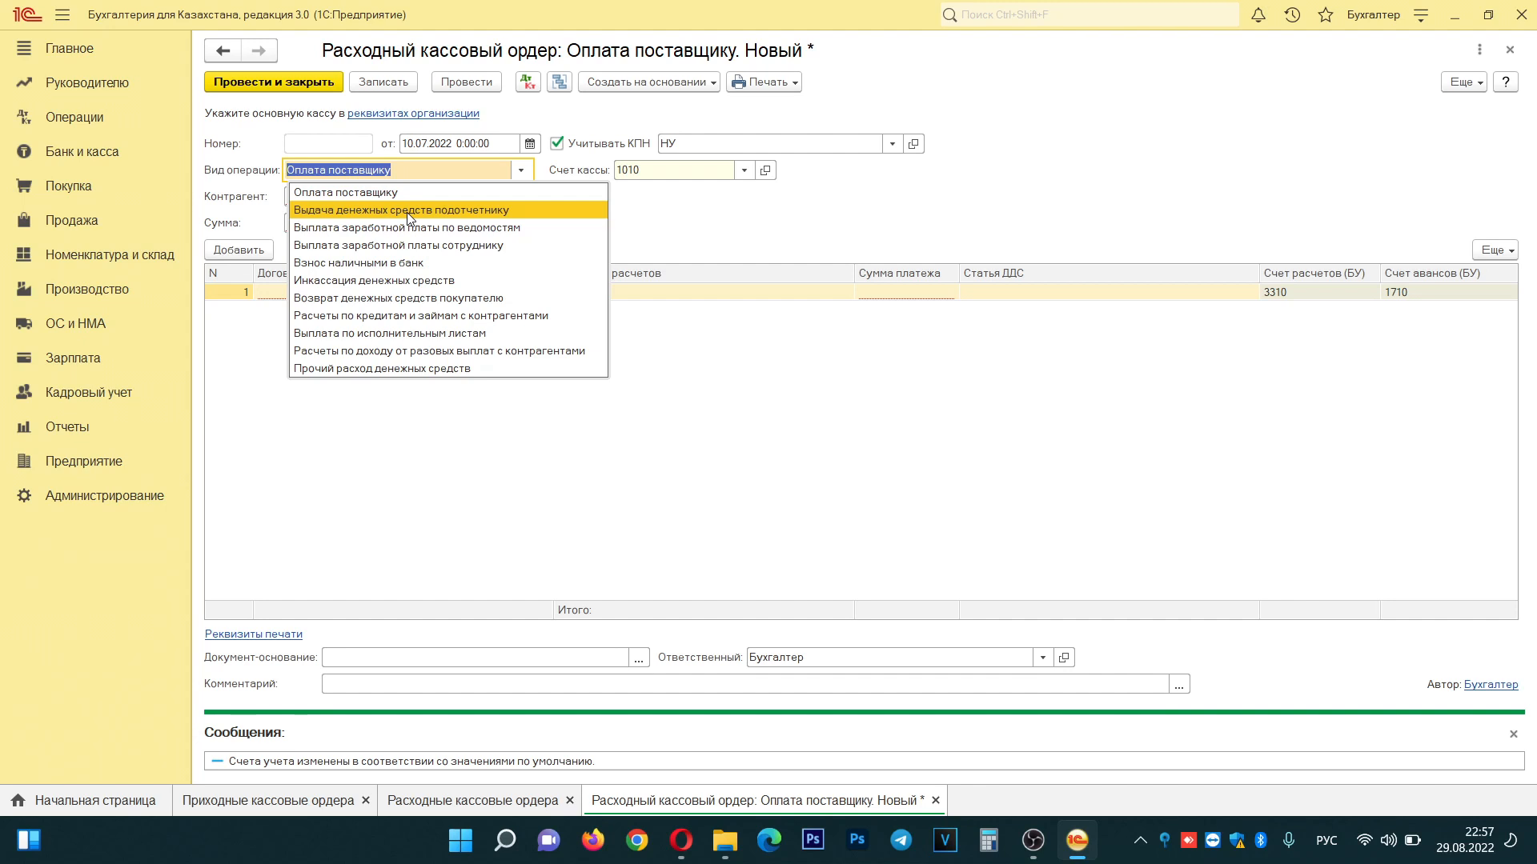
pyautogui.click(406, 209)
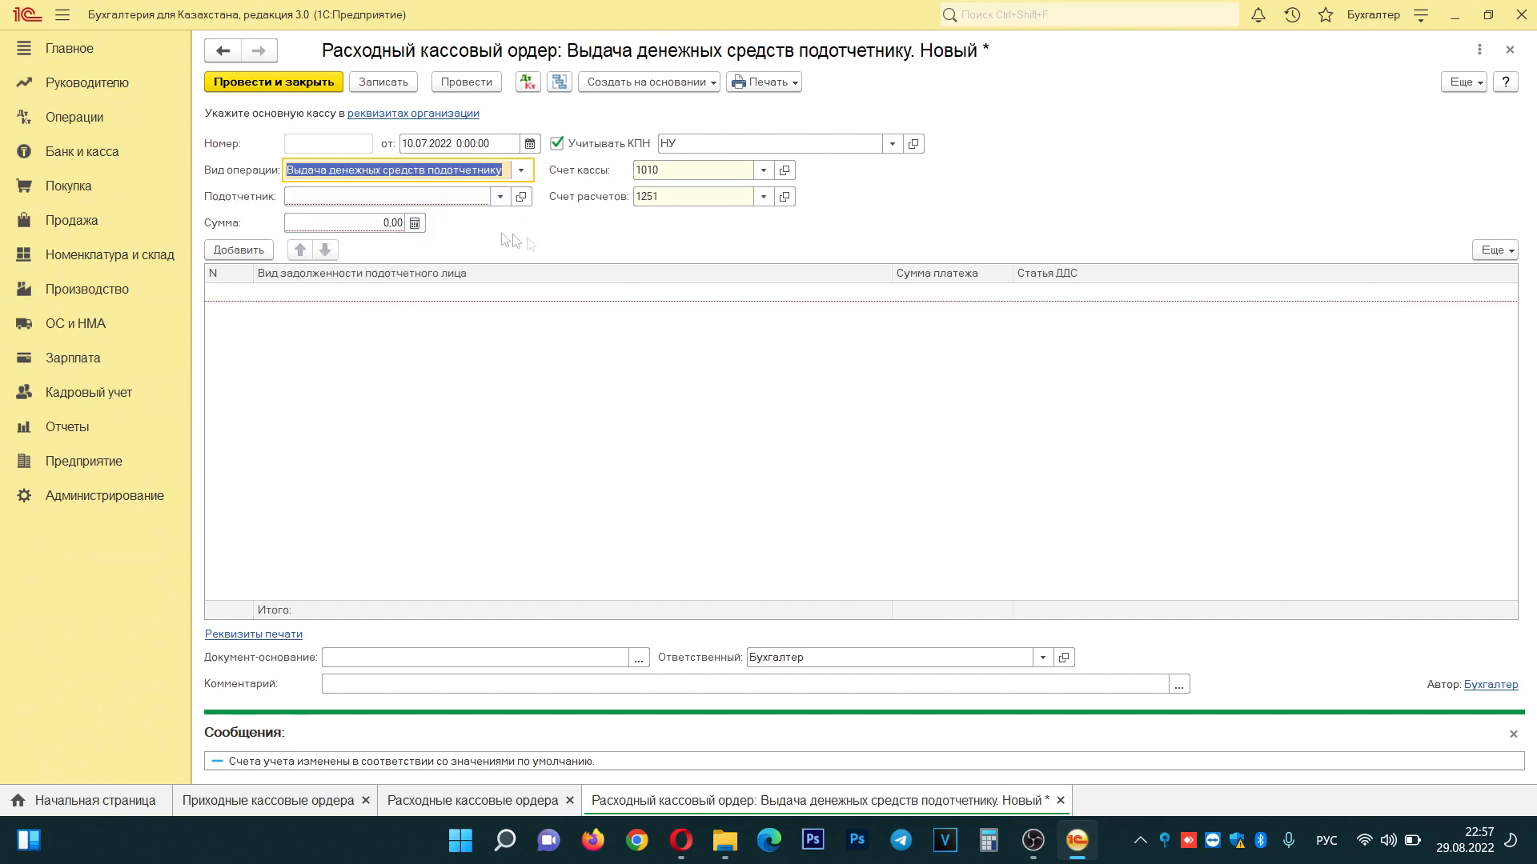
pyautogui.click(401, 198)
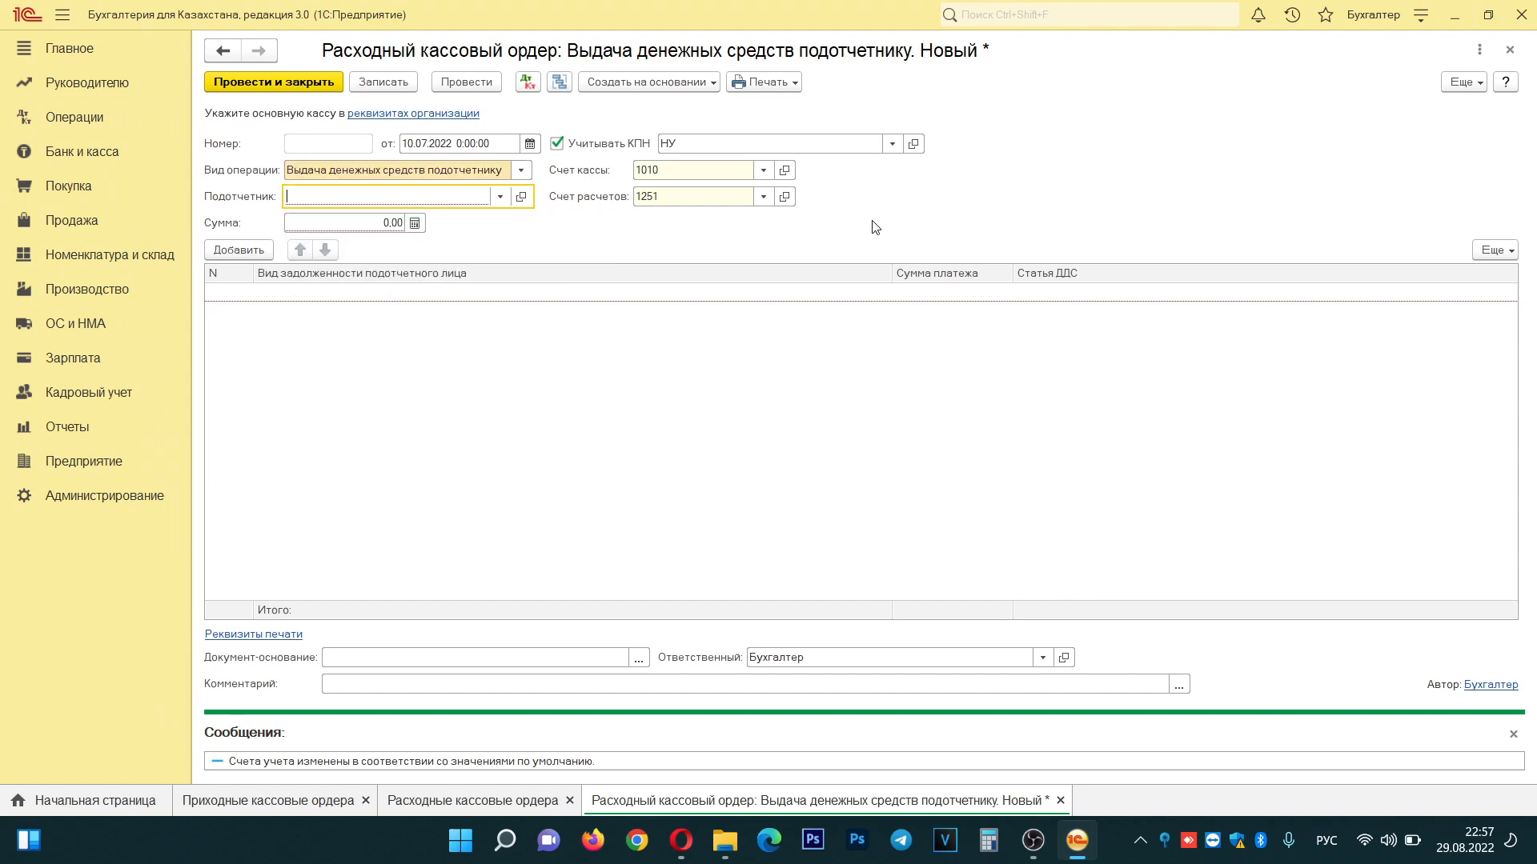
pyautogui.click(500, 197)
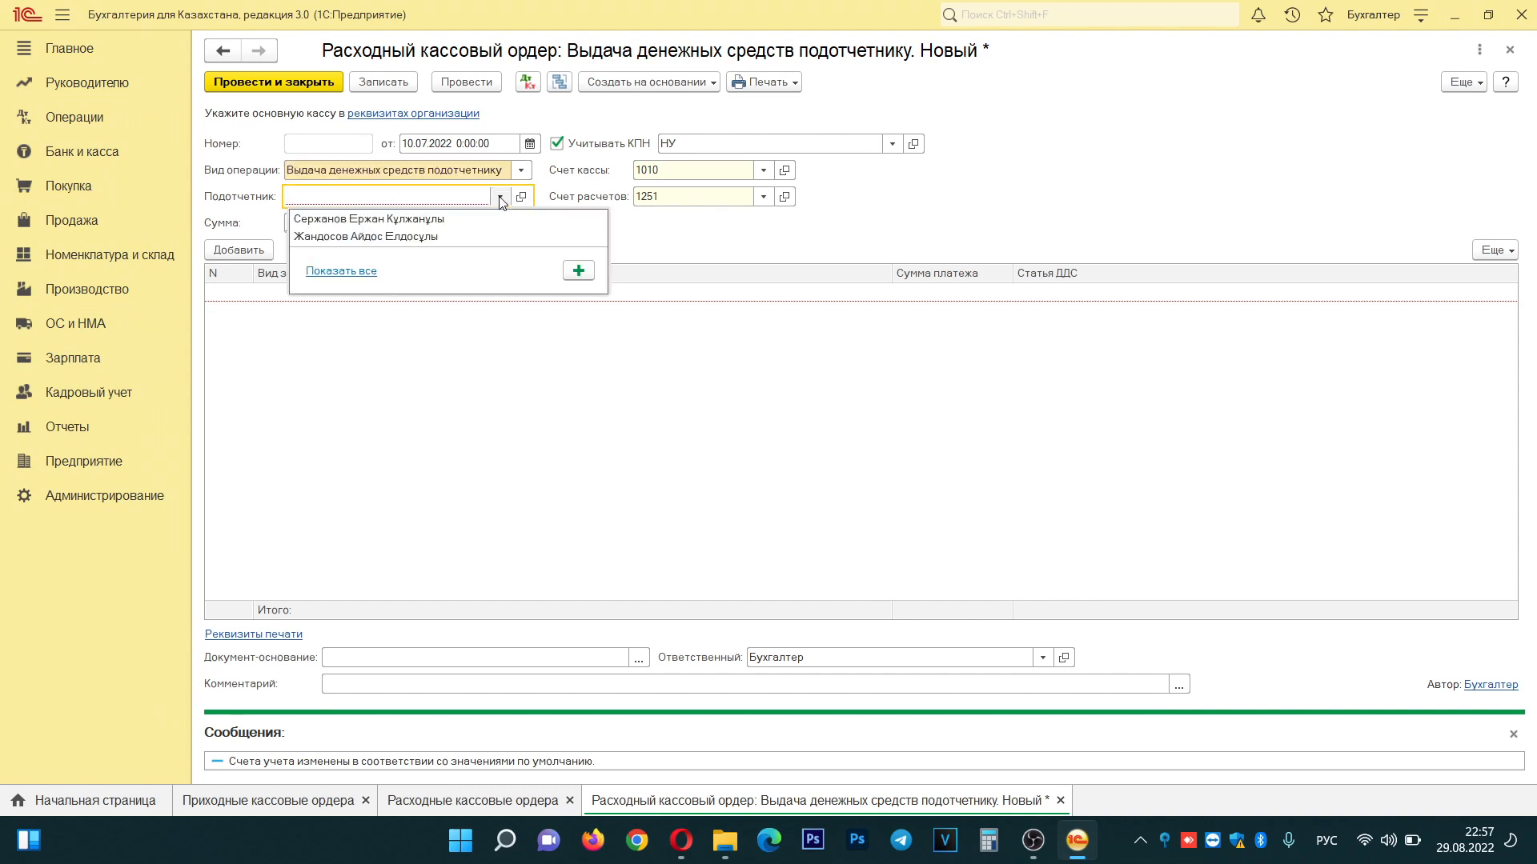
pyautogui.click(440, 225)
# - Enter 50 000 with an Оплата поставщикам row and Оплата поставщику cash-flow item, then save and post
pyautogui.click(380, 222)
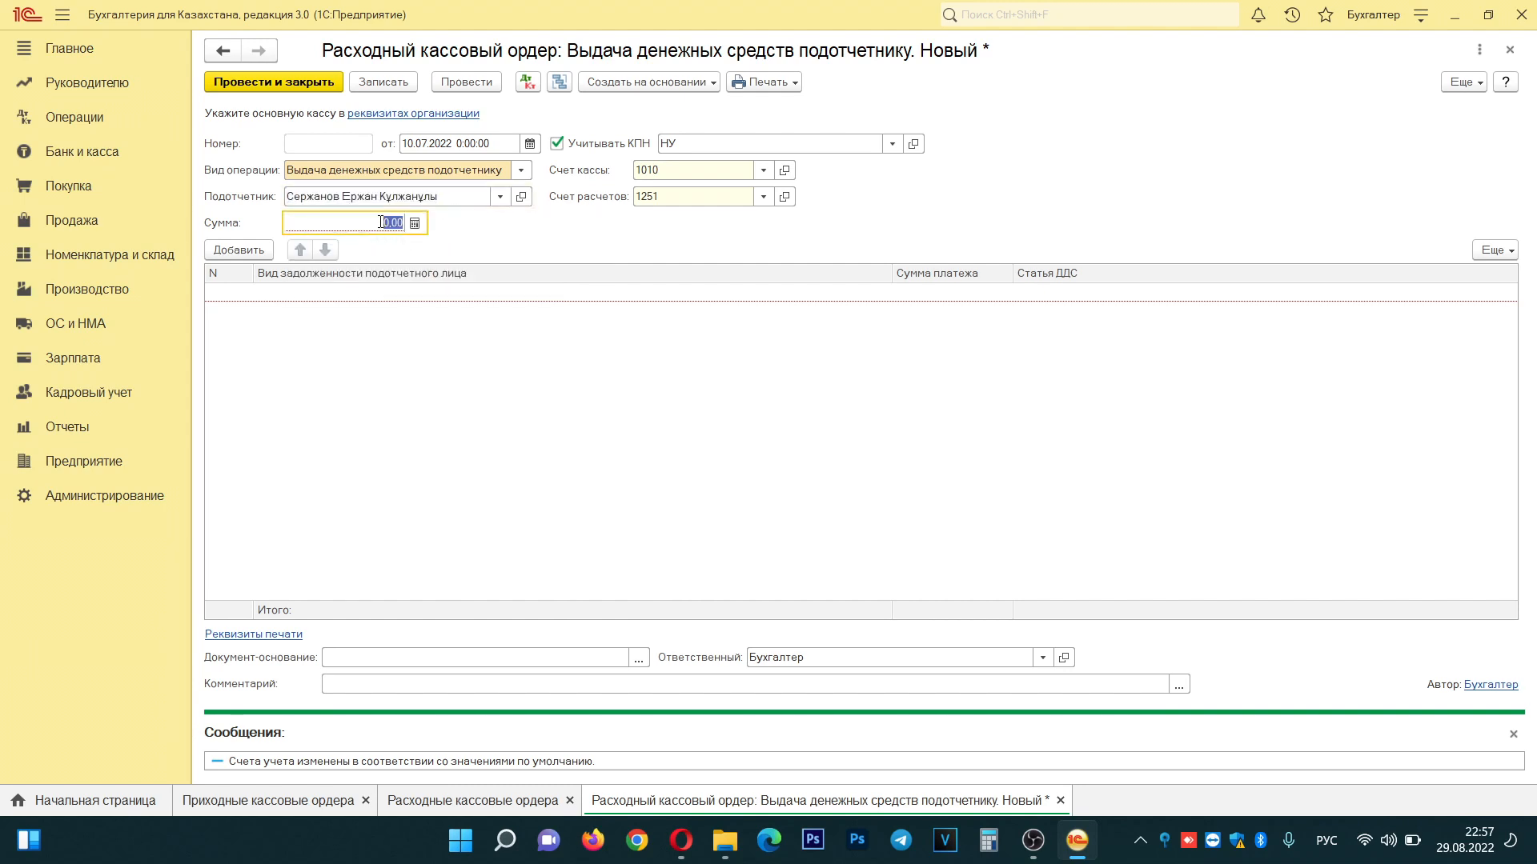
pyautogui.write('50000')
pyautogui.press('Tab')
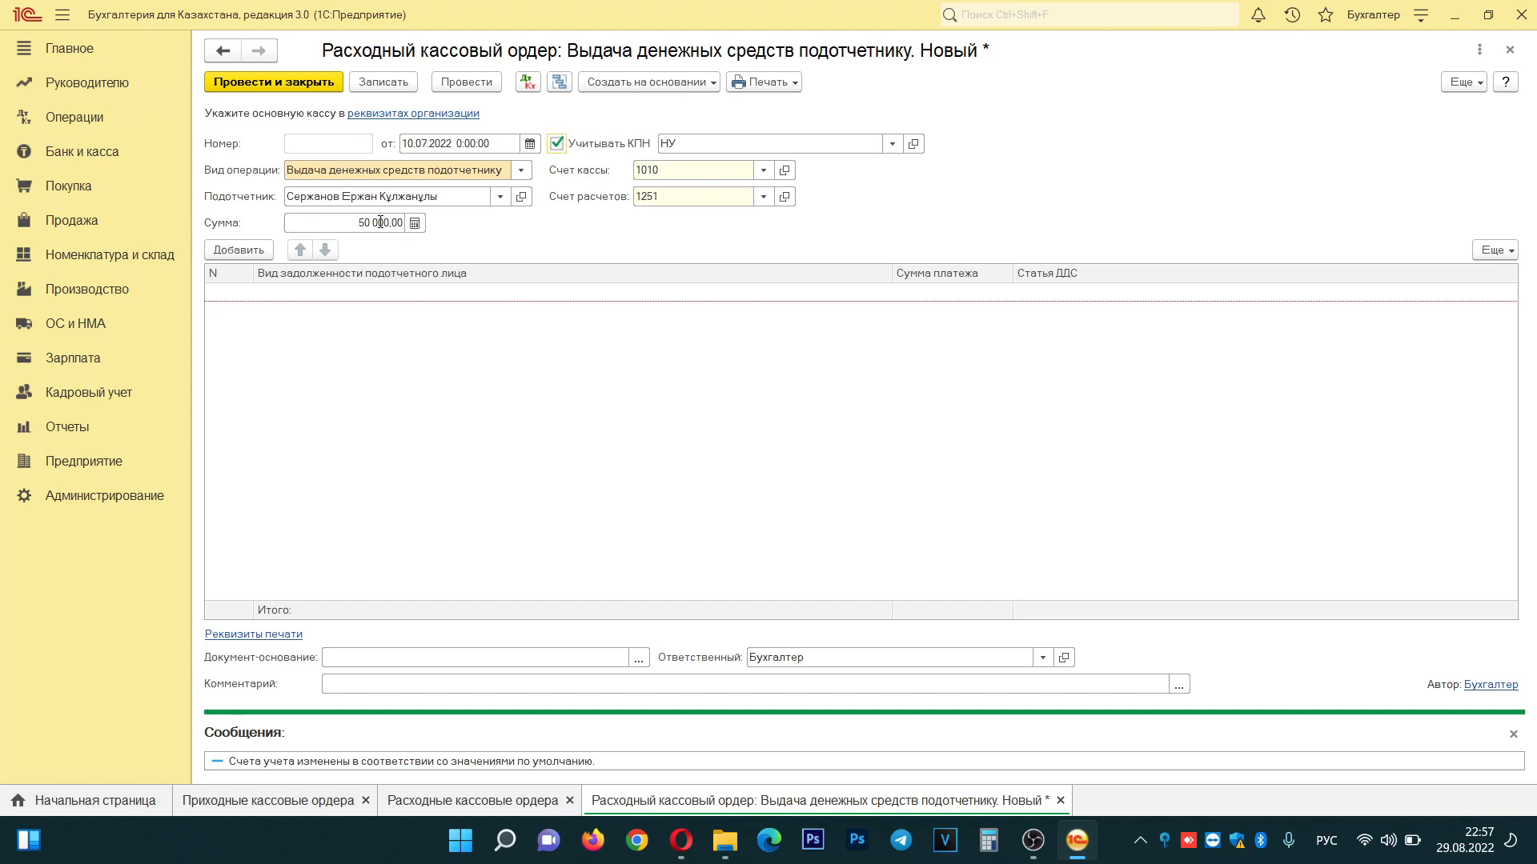
pyautogui.click(232, 250)
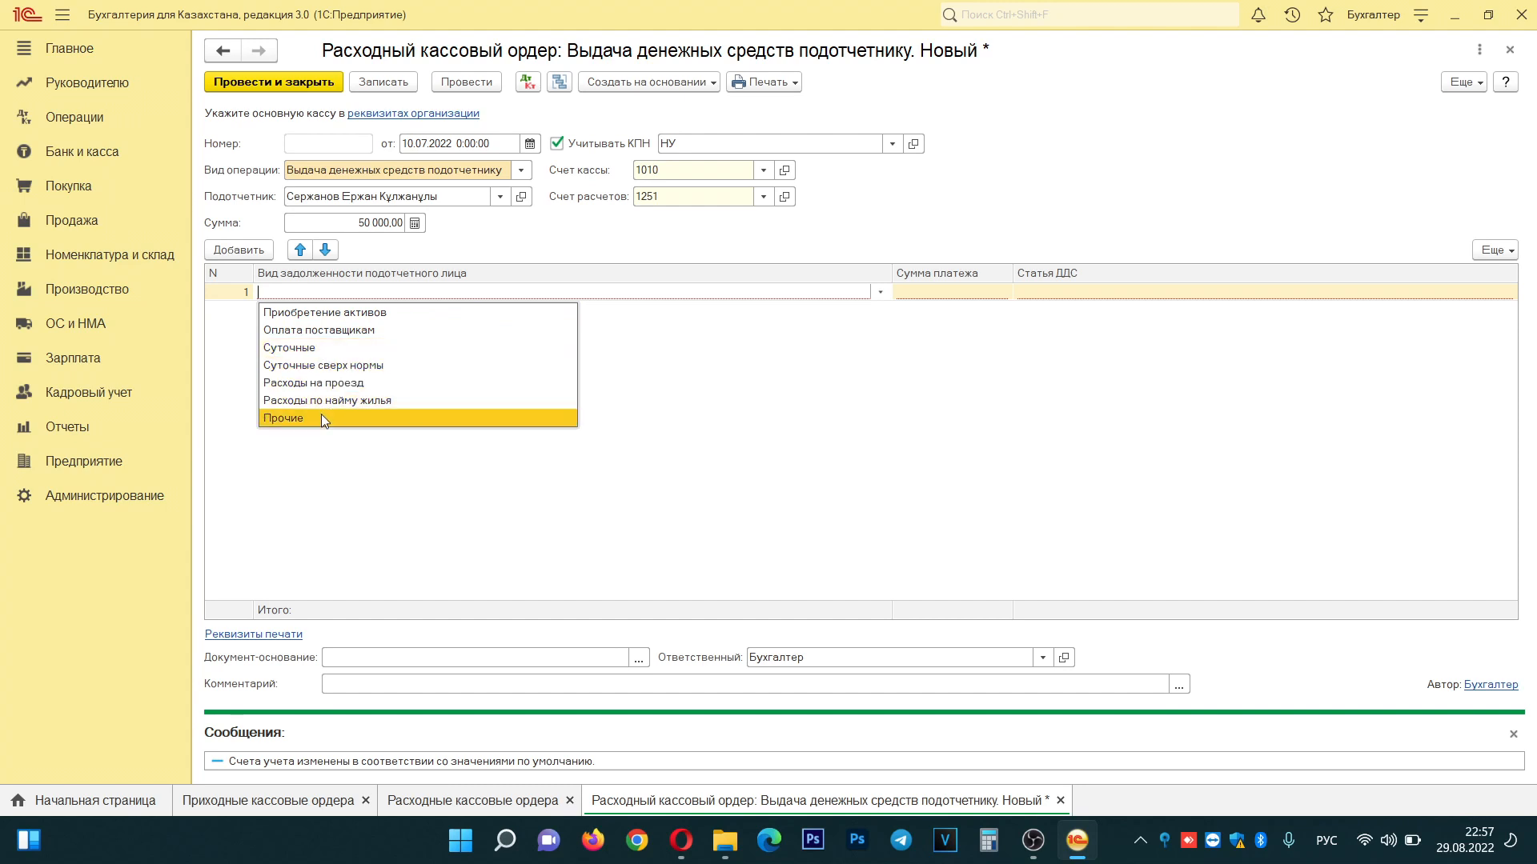
pyautogui.click(372, 330)
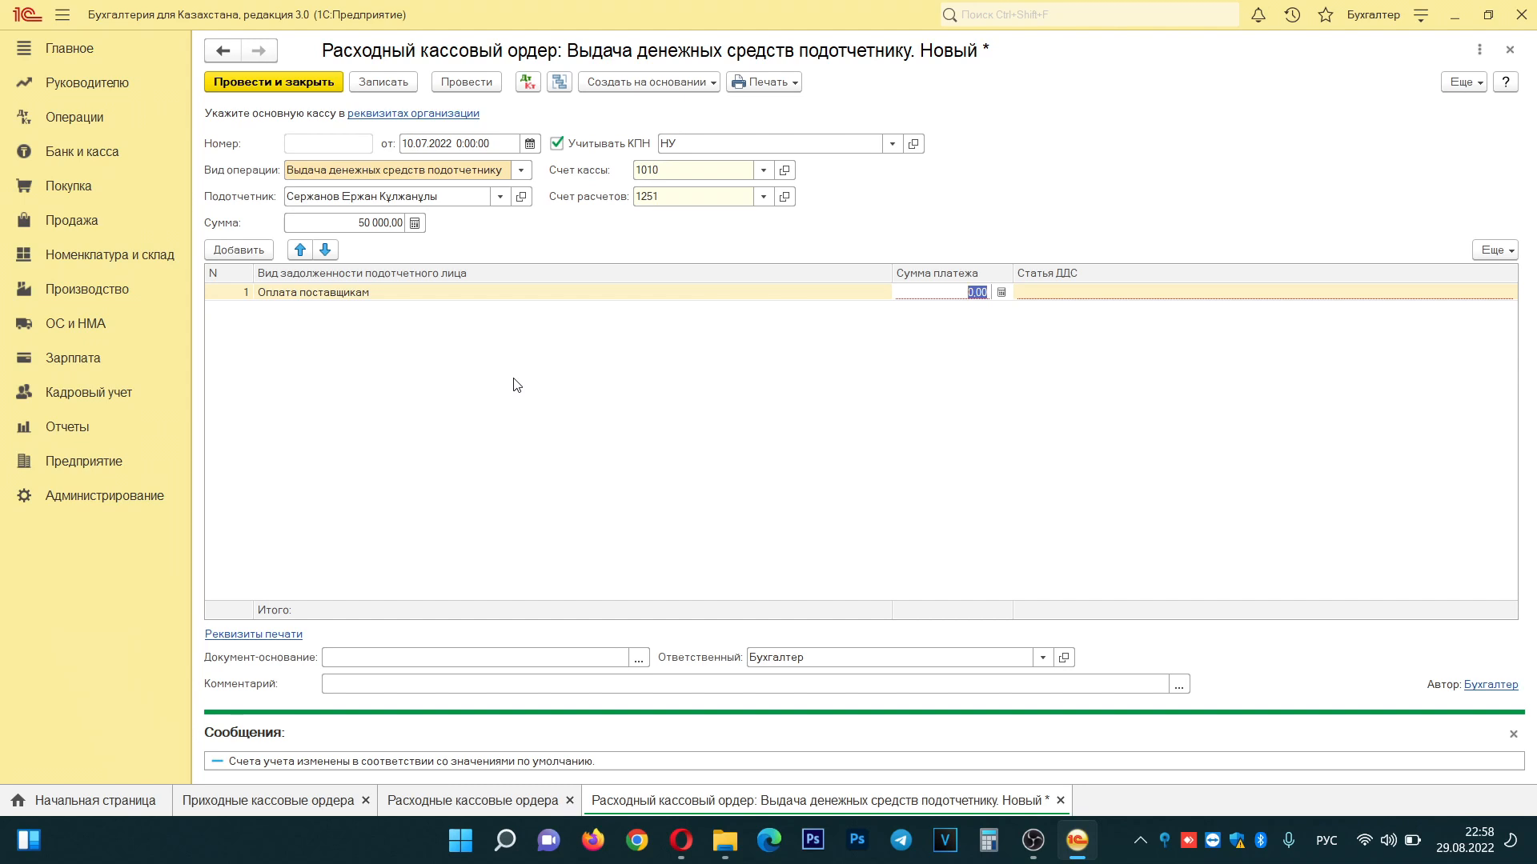
pyautogui.write('5000')
pyautogui.press('Return')
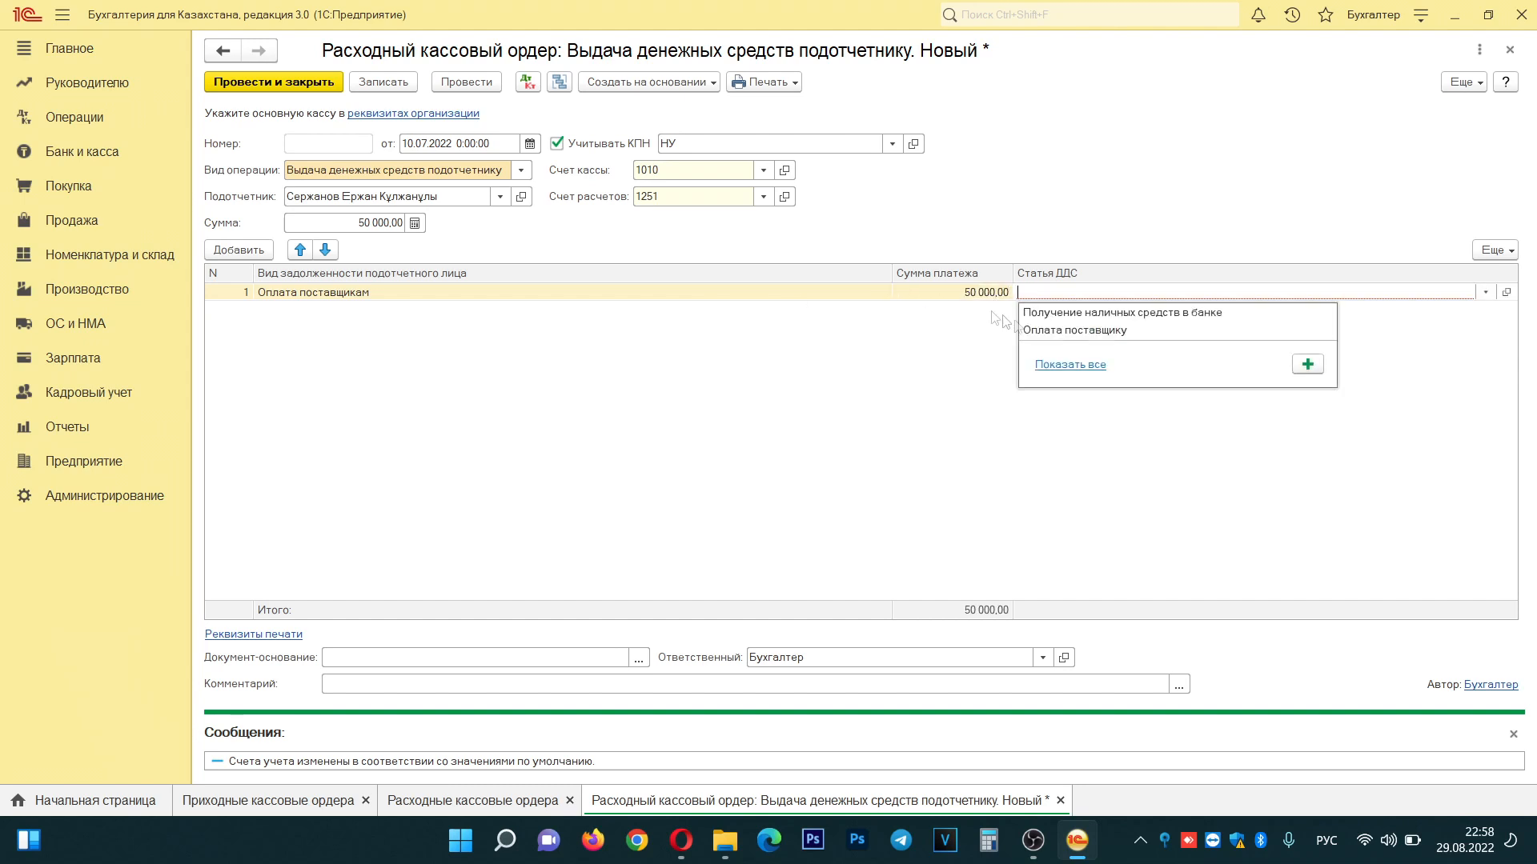
pyautogui.click(1070, 330)
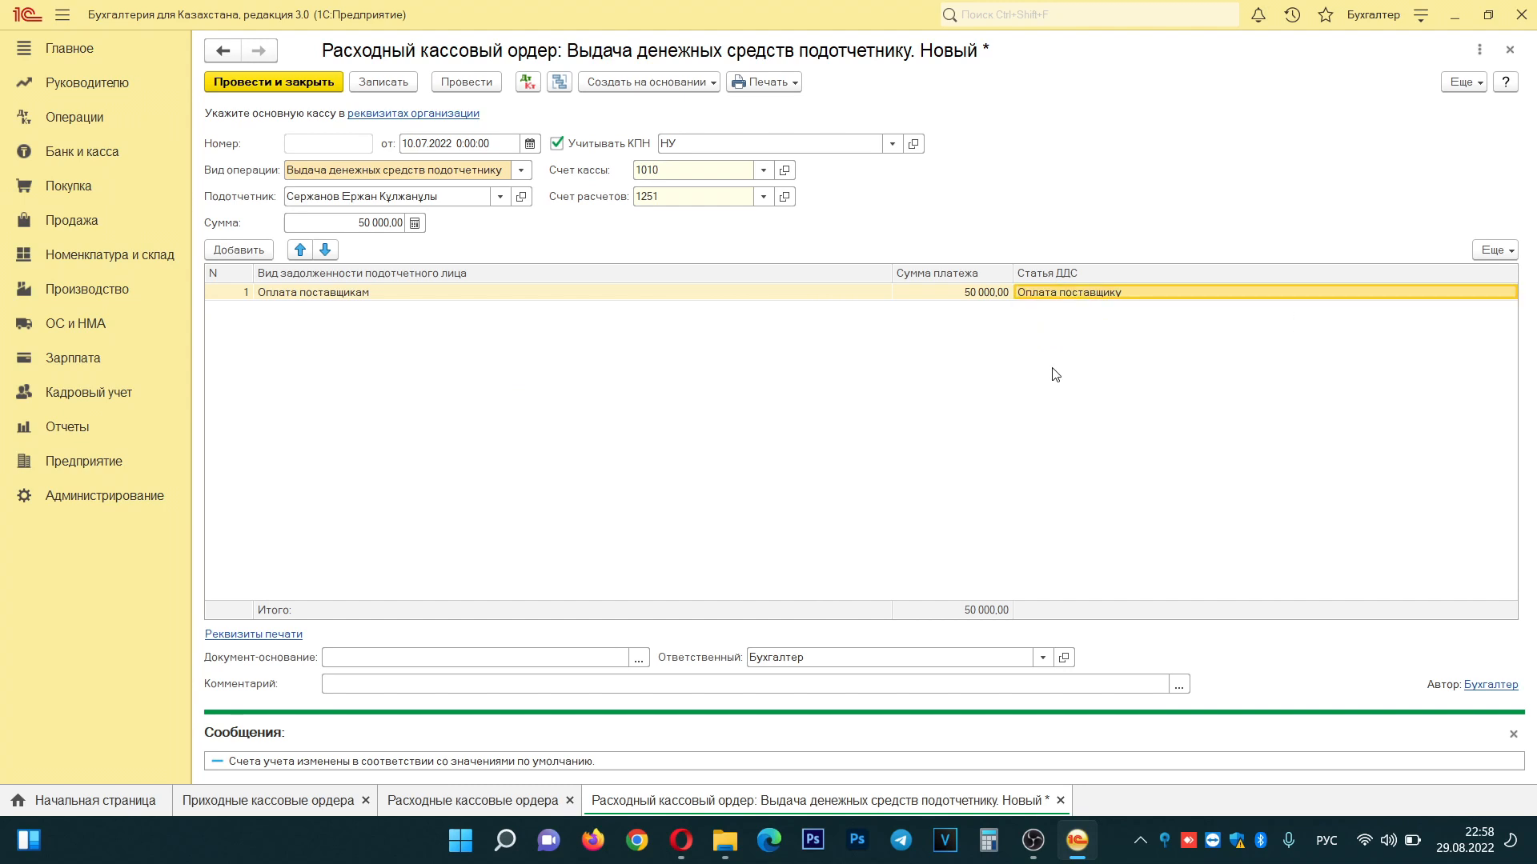
pyautogui.click(383, 83)
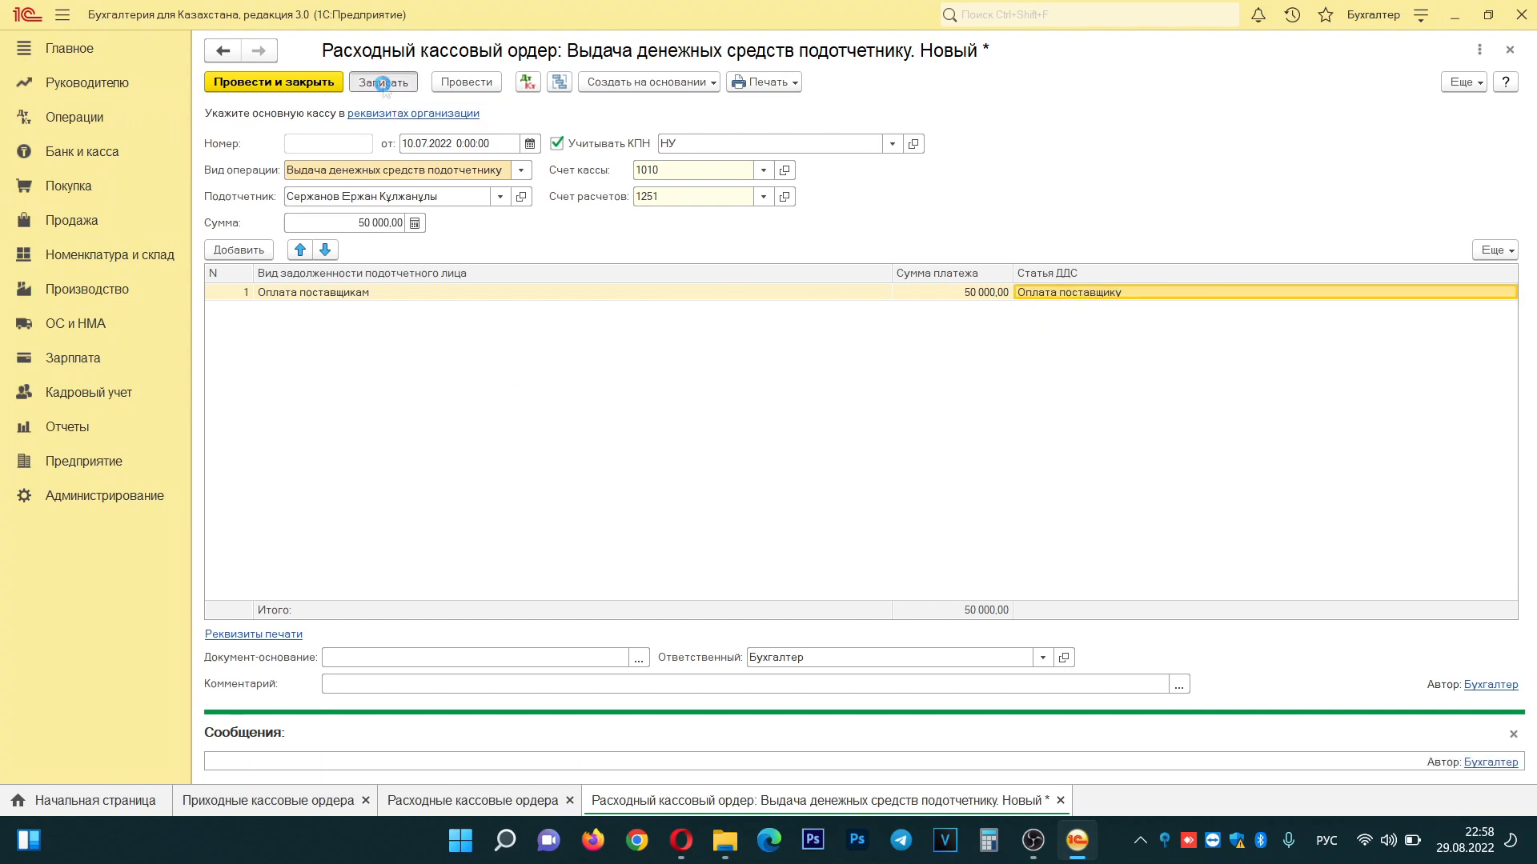
pyautogui.click(282, 85)
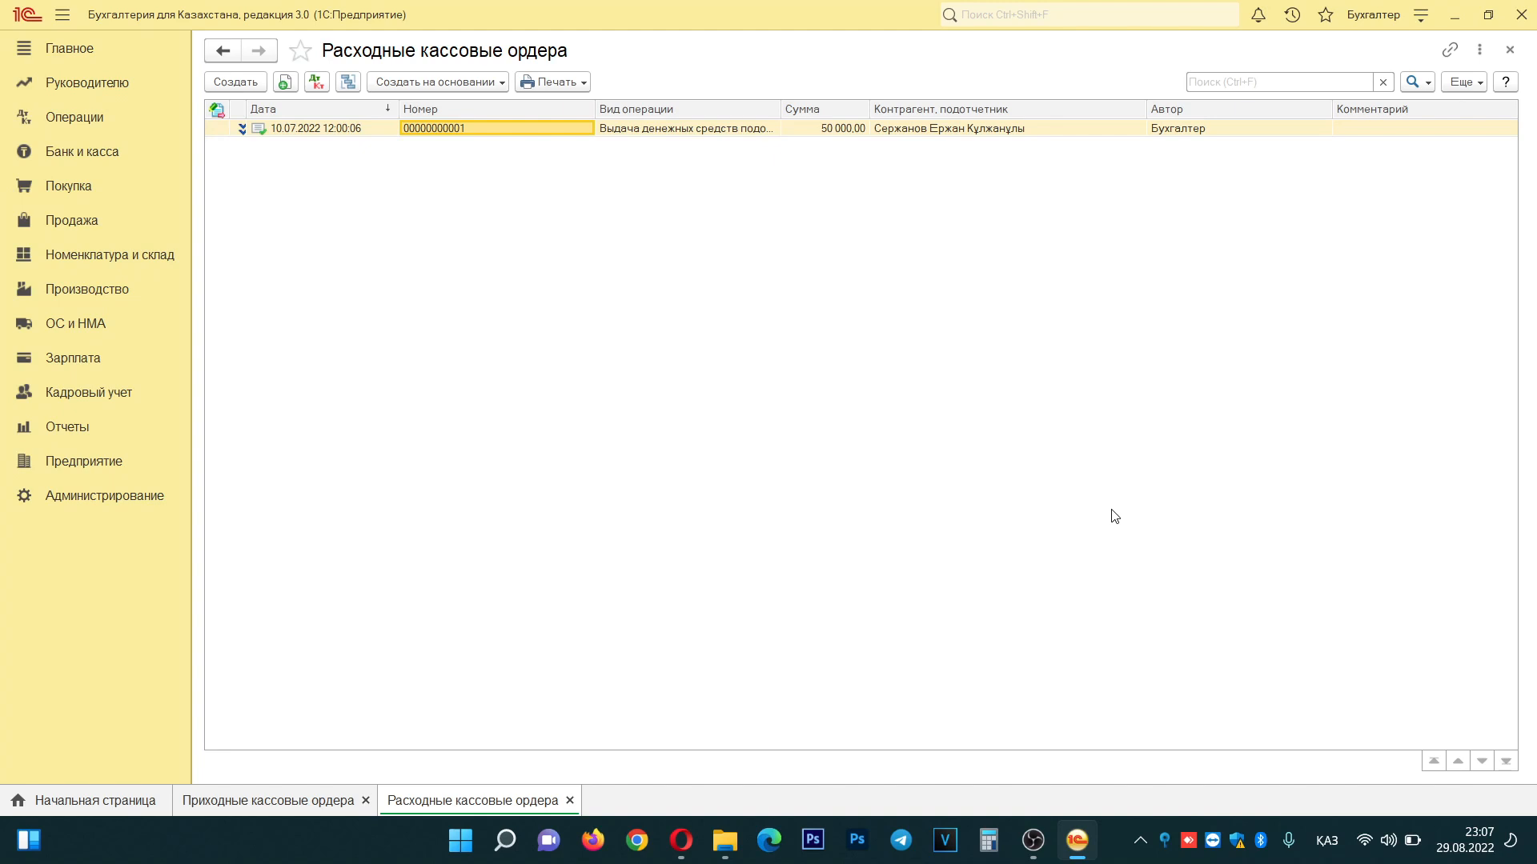
# - Switch to the Отчеты section with its list of accounting reports
pyautogui.click(65, 434)
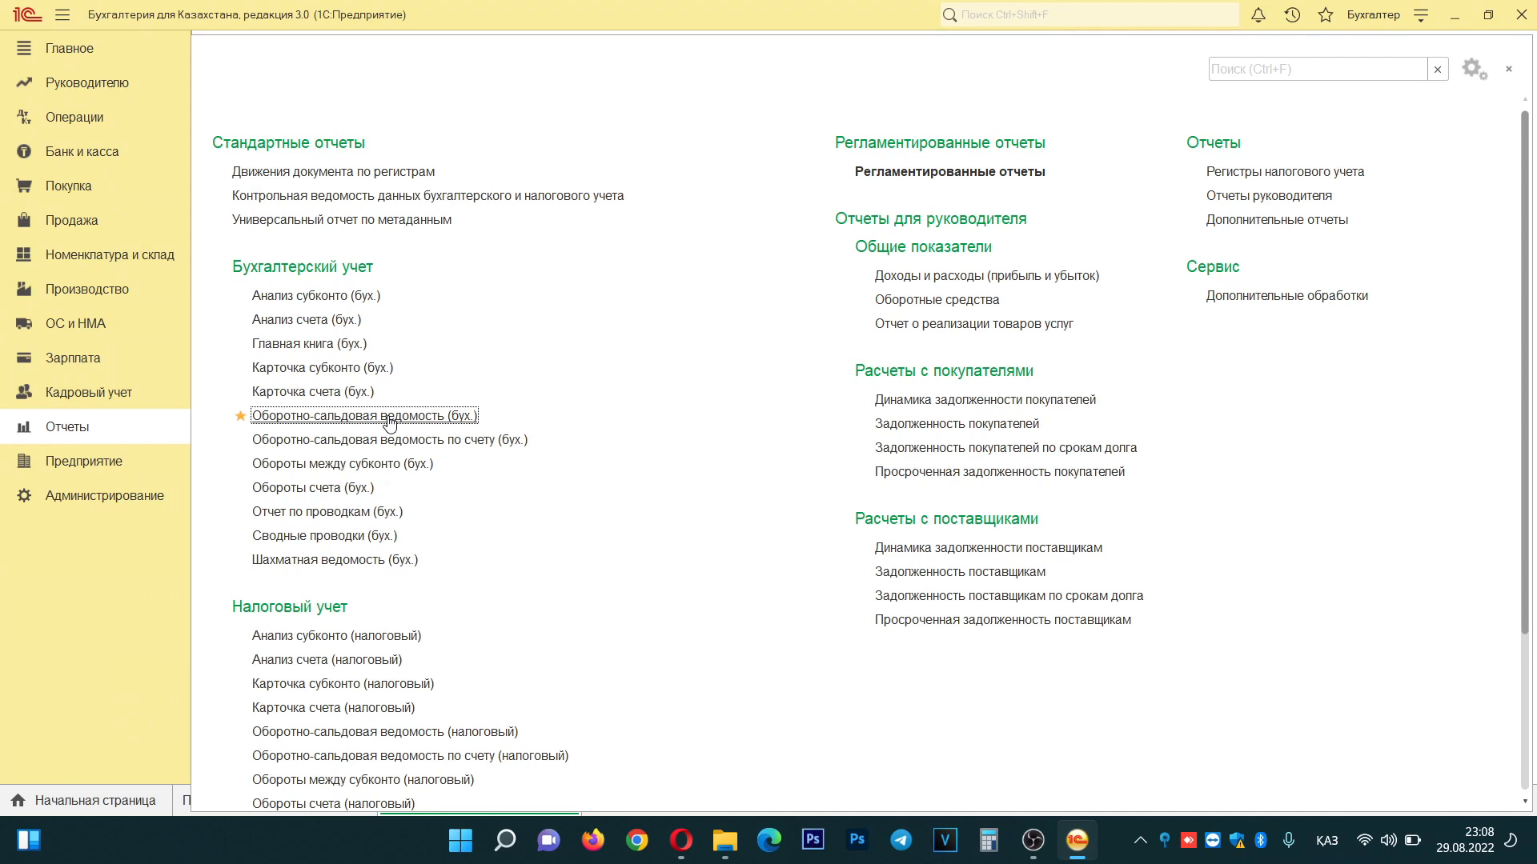
# - Generate Оборотно-сальдовая ведомость (бух.) and check the 50 000,00 closing debit on account 1251
pyautogui.click(389, 417)
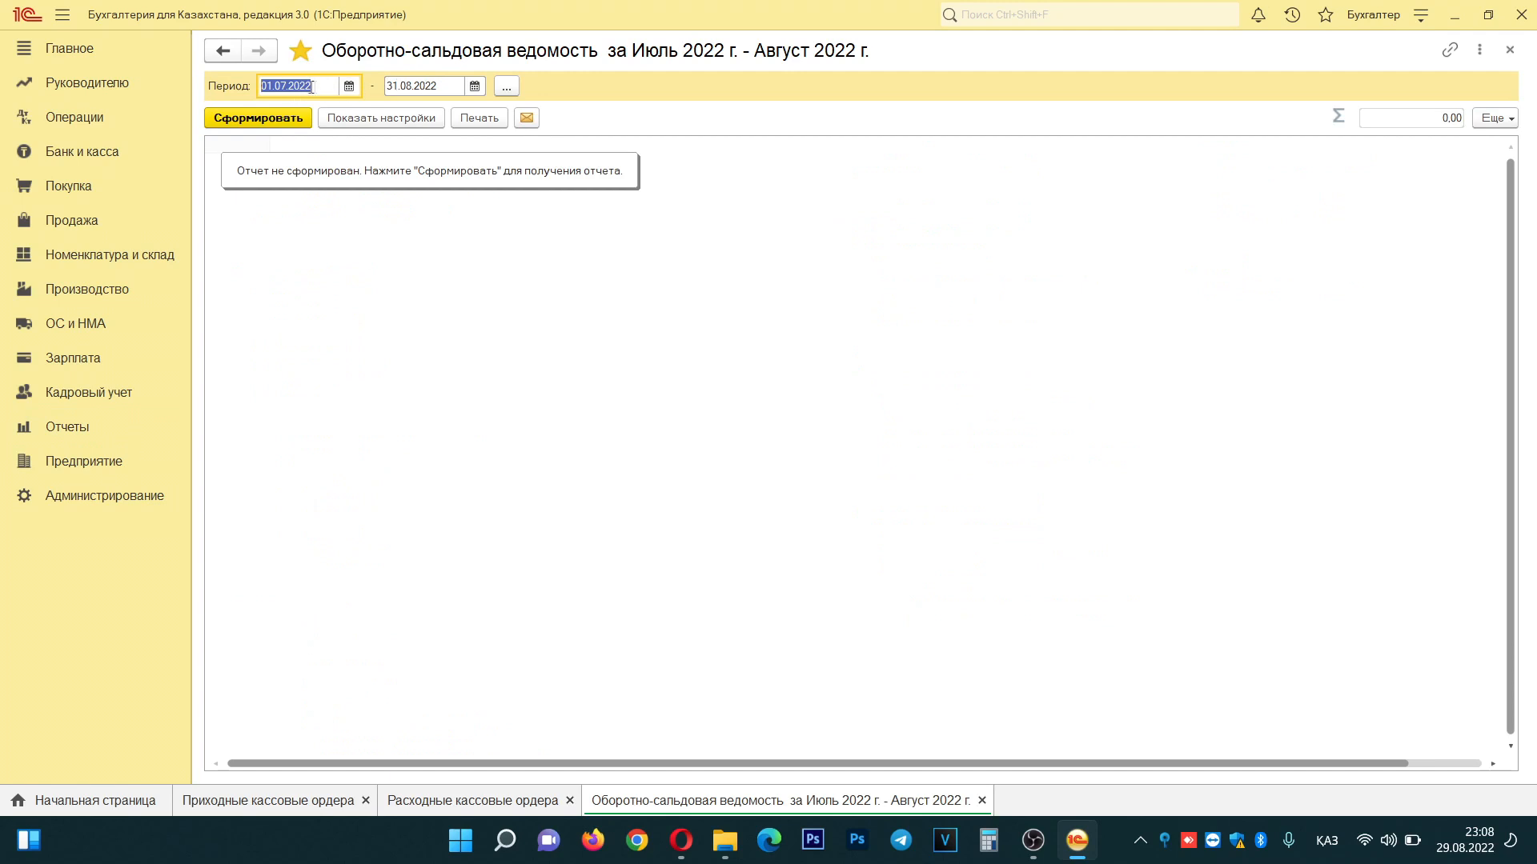
pyautogui.click(257, 120)
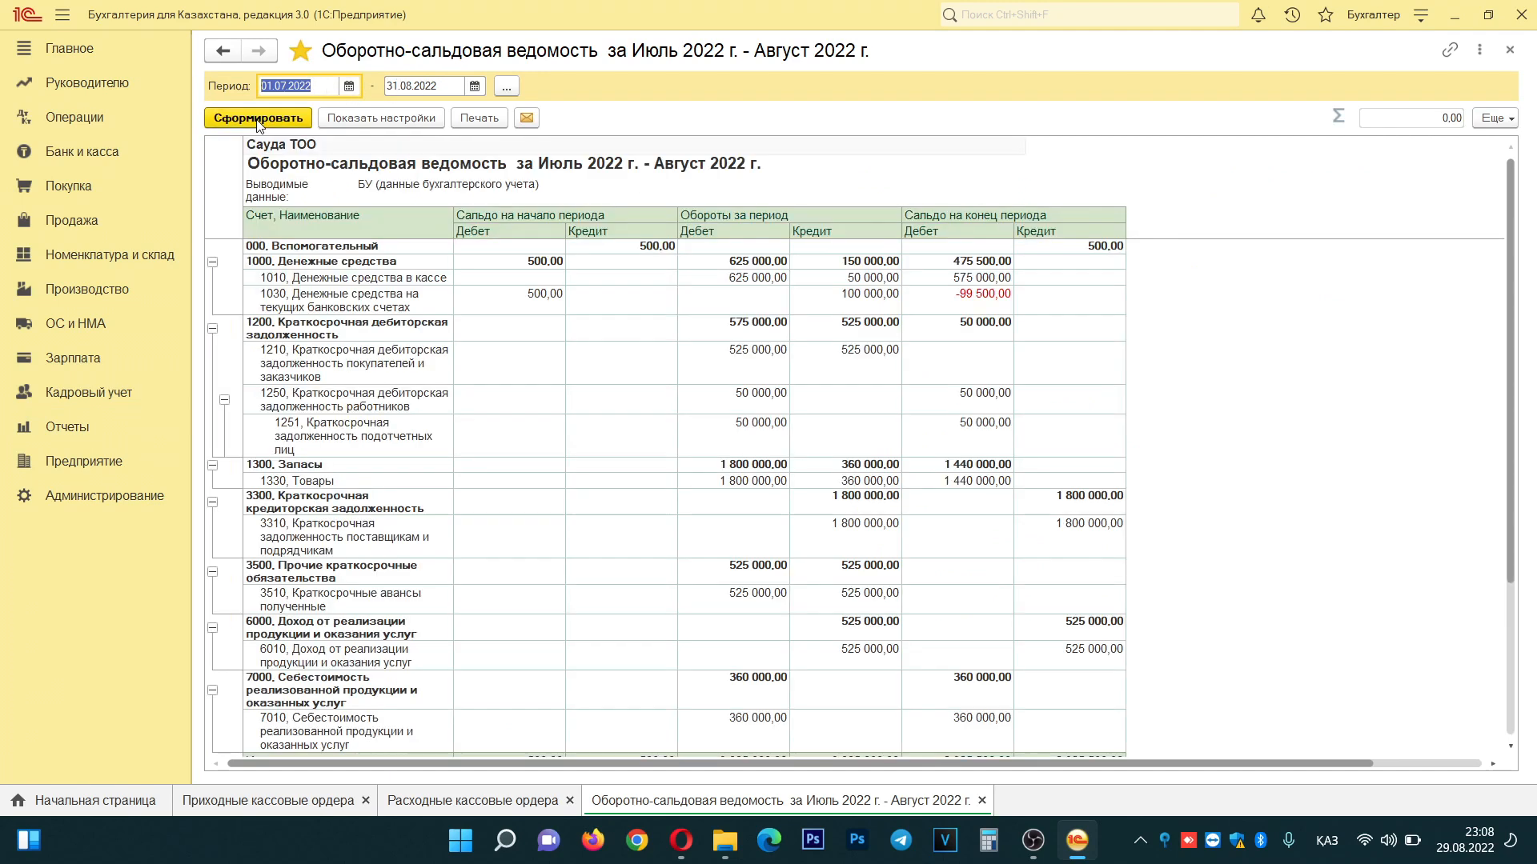
pyautogui.scroll(-2, 572, 520)
pyautogui.scroll(2, 480, 440)
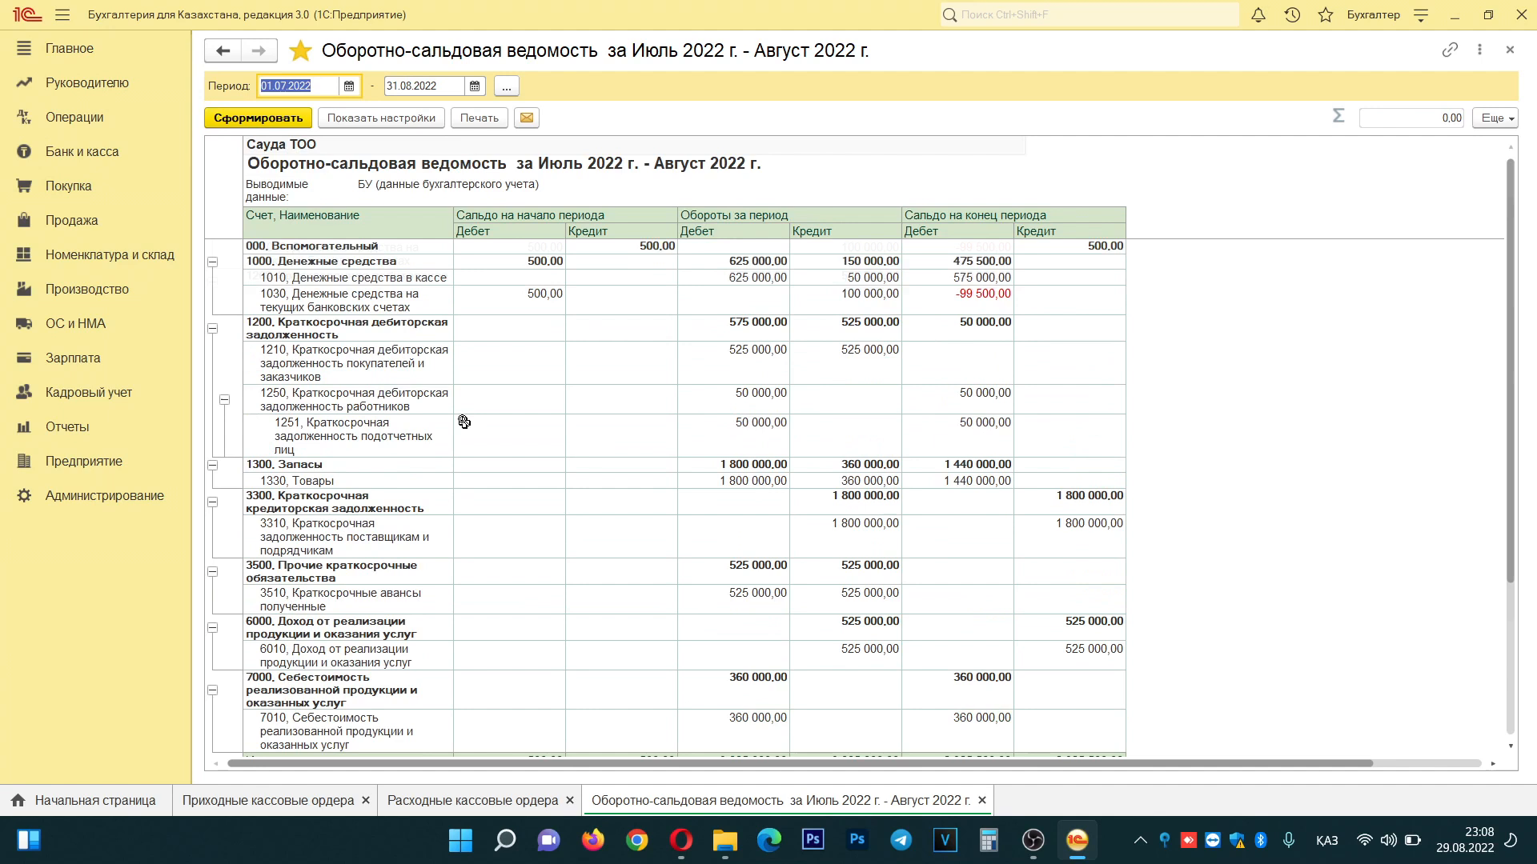
pyautogui.click(407, 437)
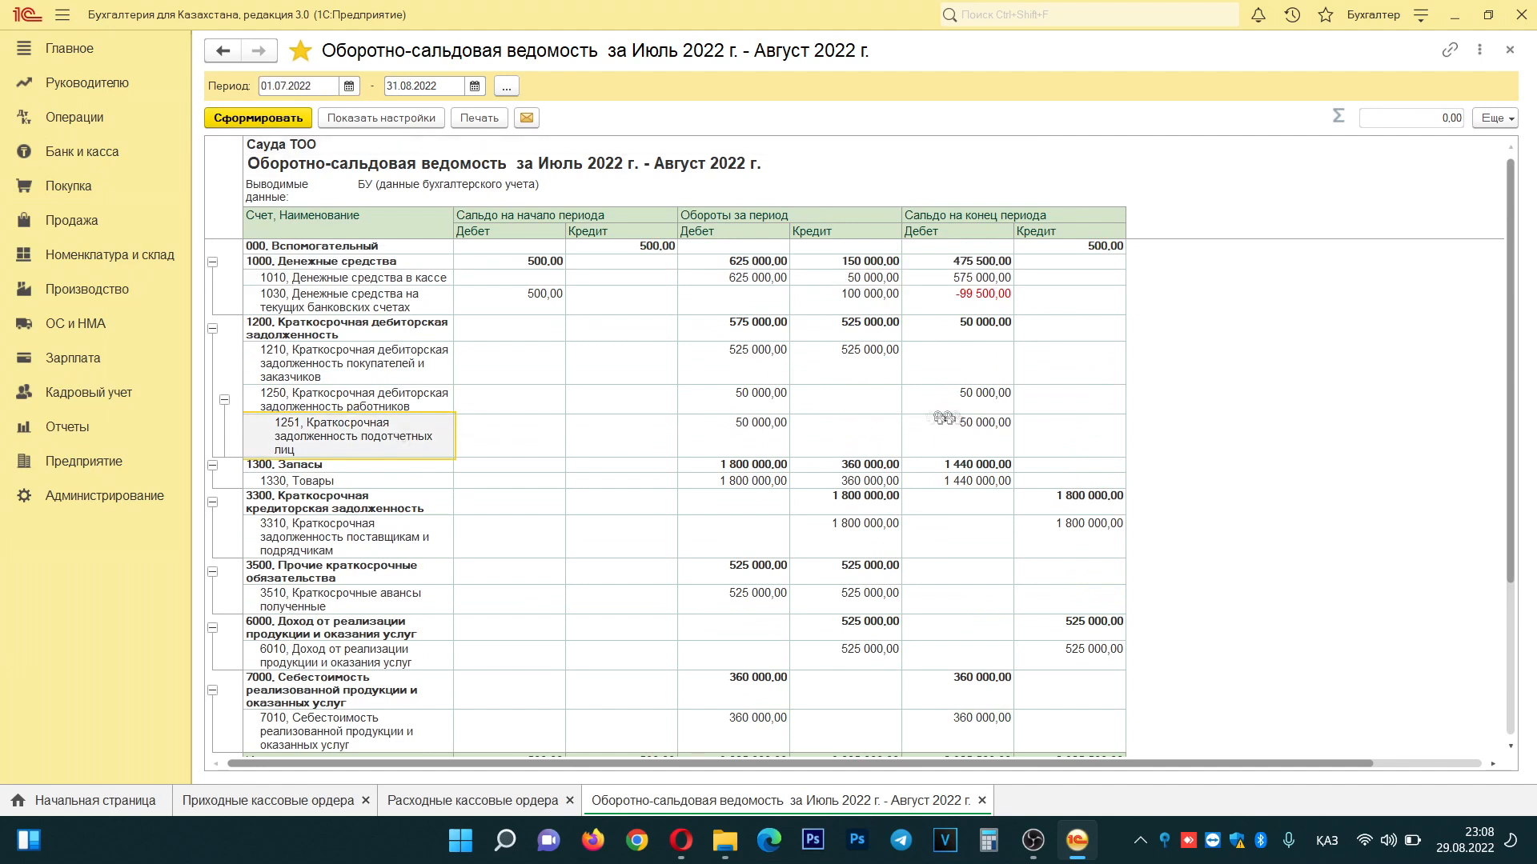
pyautogui.click(987, 433)
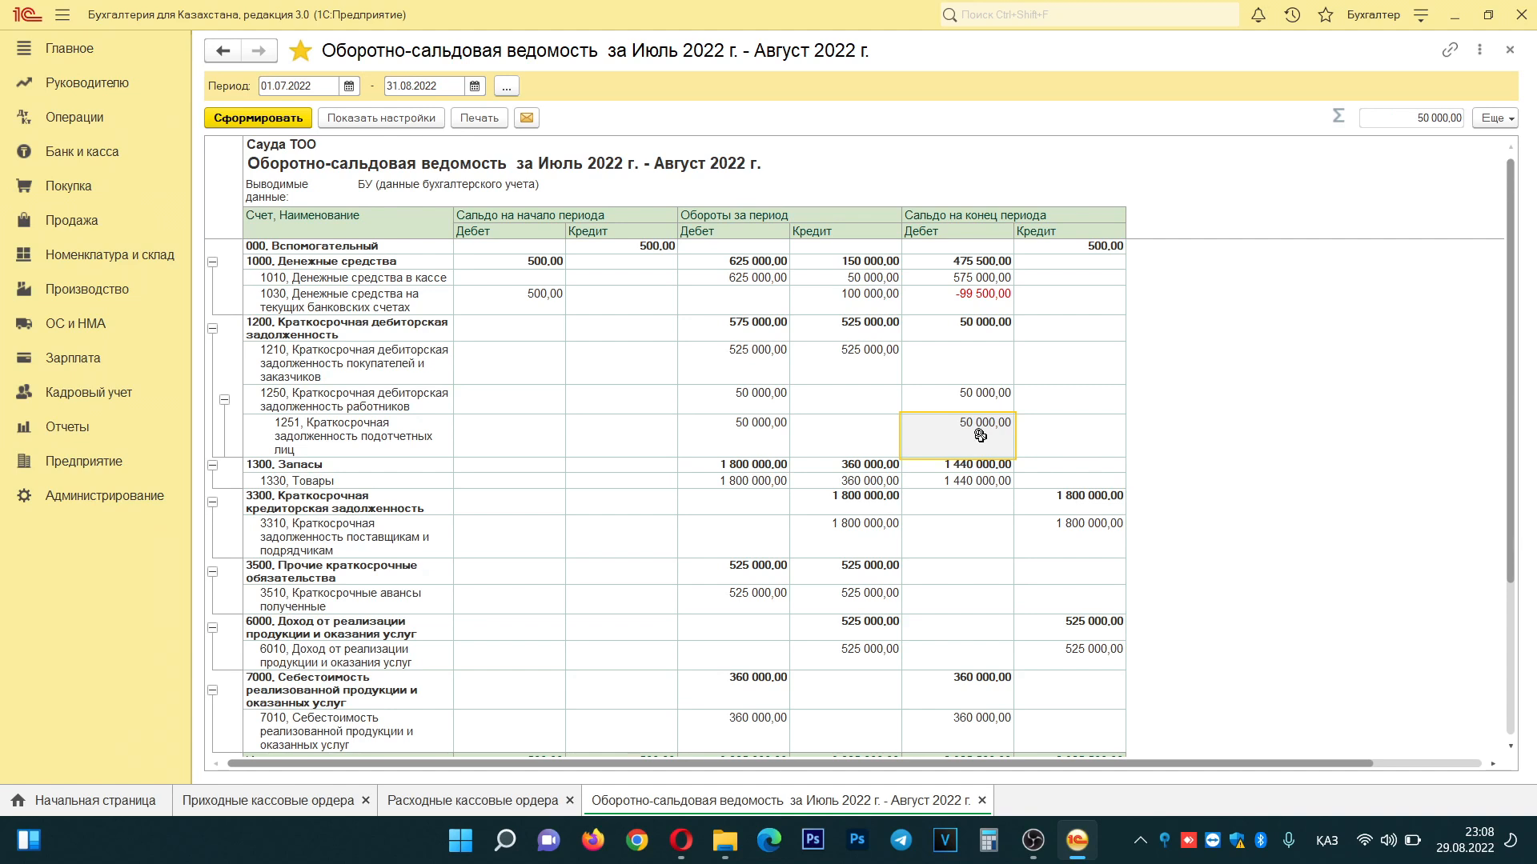
pyautogui.click(65, 156)
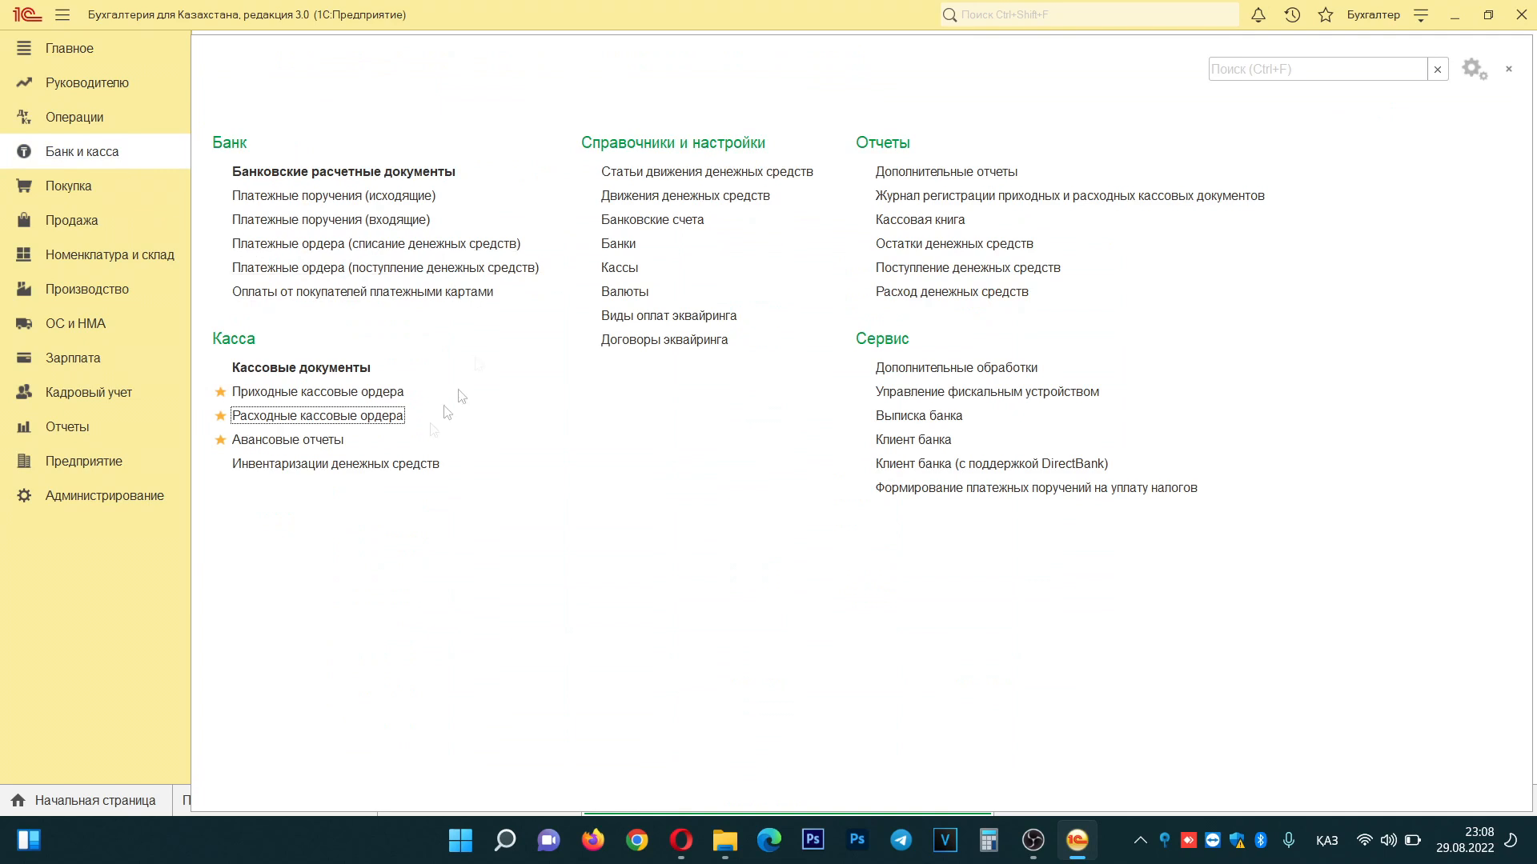
# - Create an advance report dated 12.07.2022 with the first employee as Подотчетное лицо
pyautogui.click(288, 442)
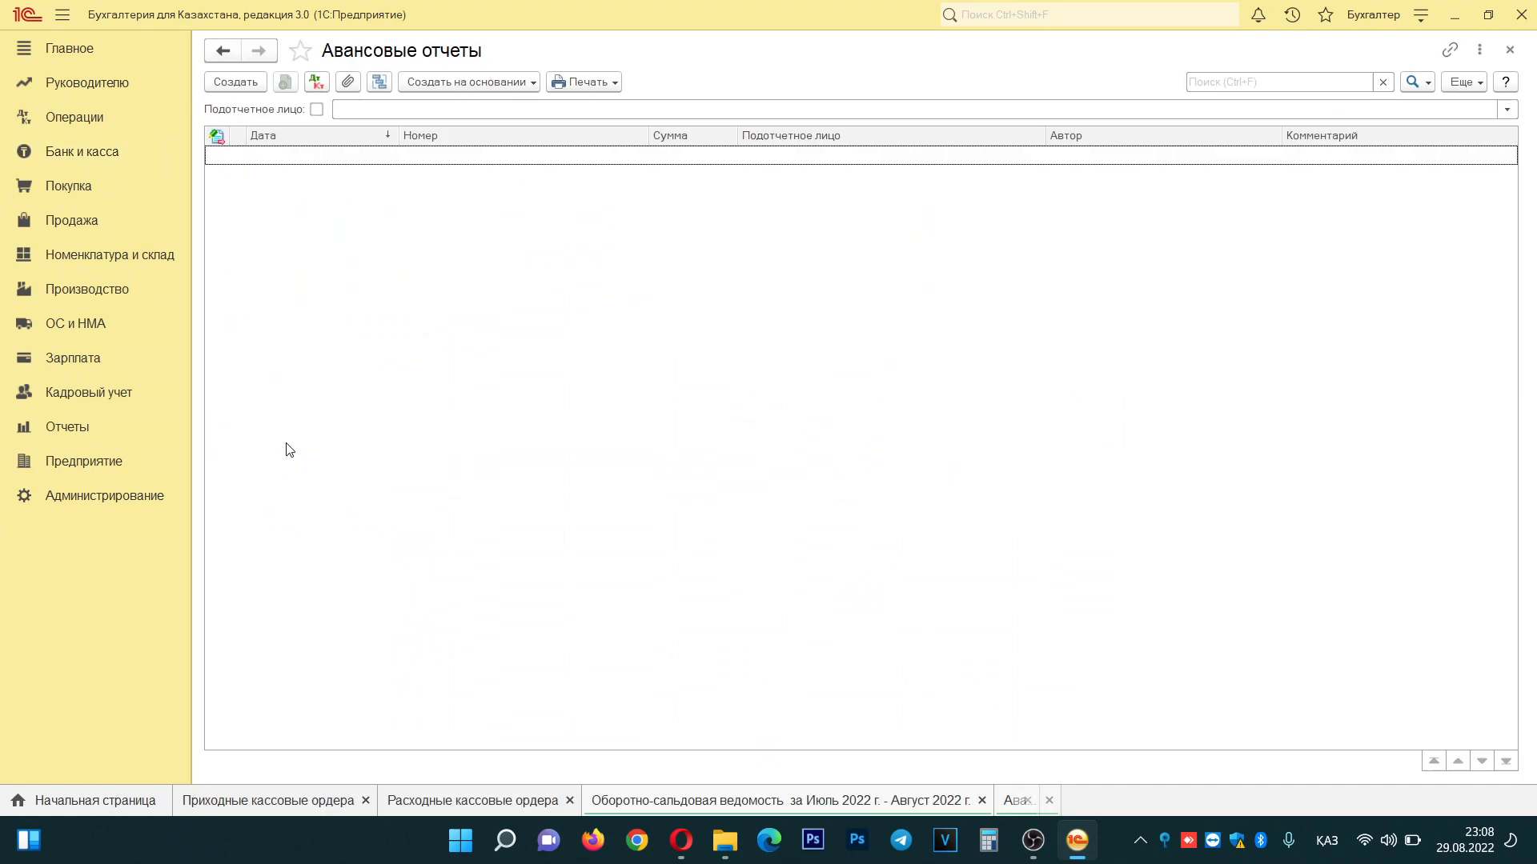
pyautogui.click(236, 83)
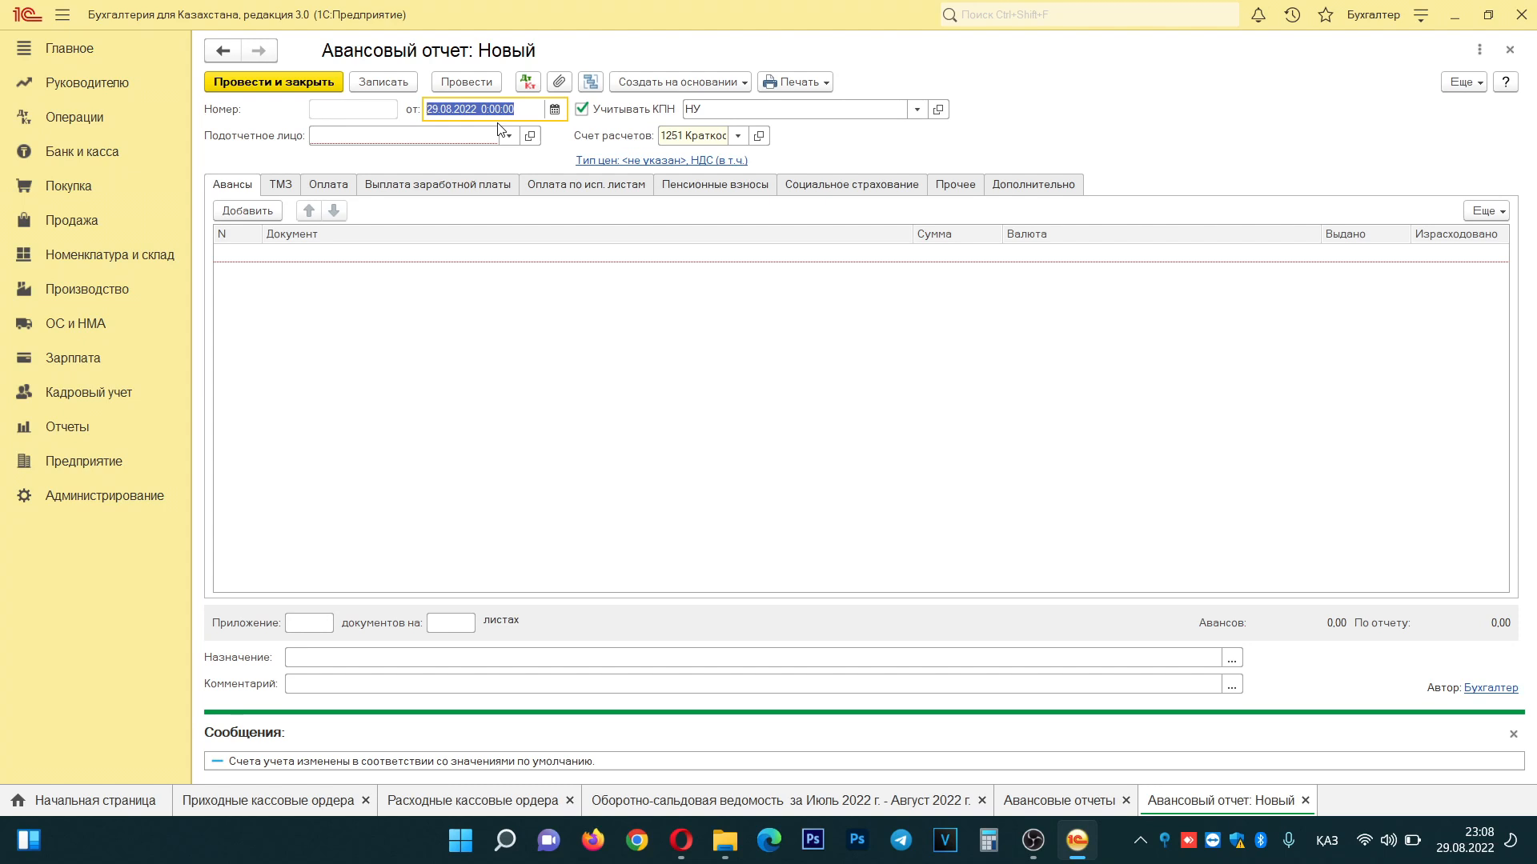
pyautogui.write('12072022')
pyautogui.press('Tab')
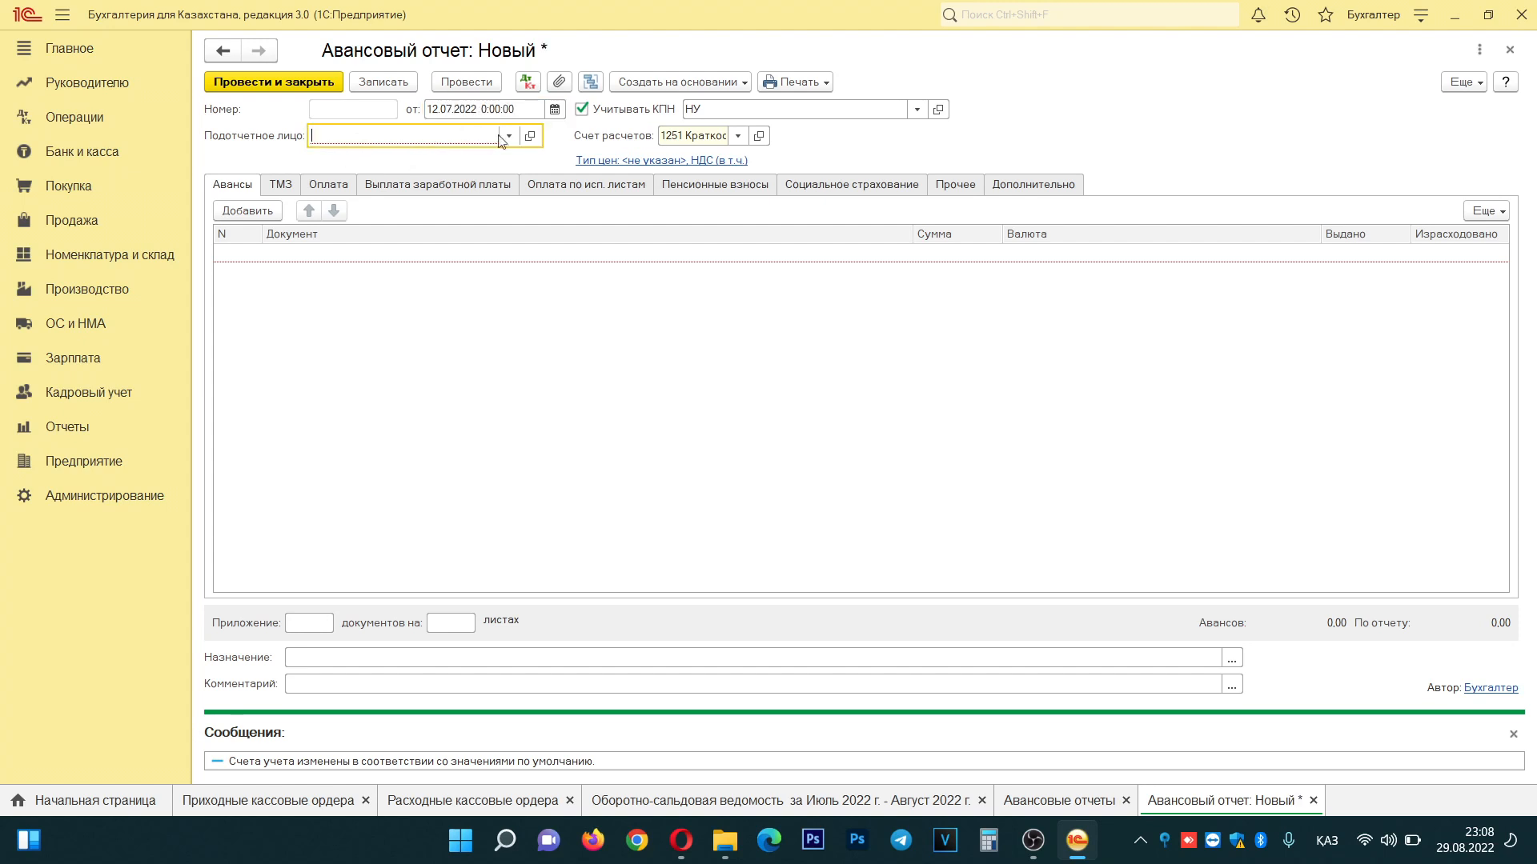
pyautogui.click(504, 137)
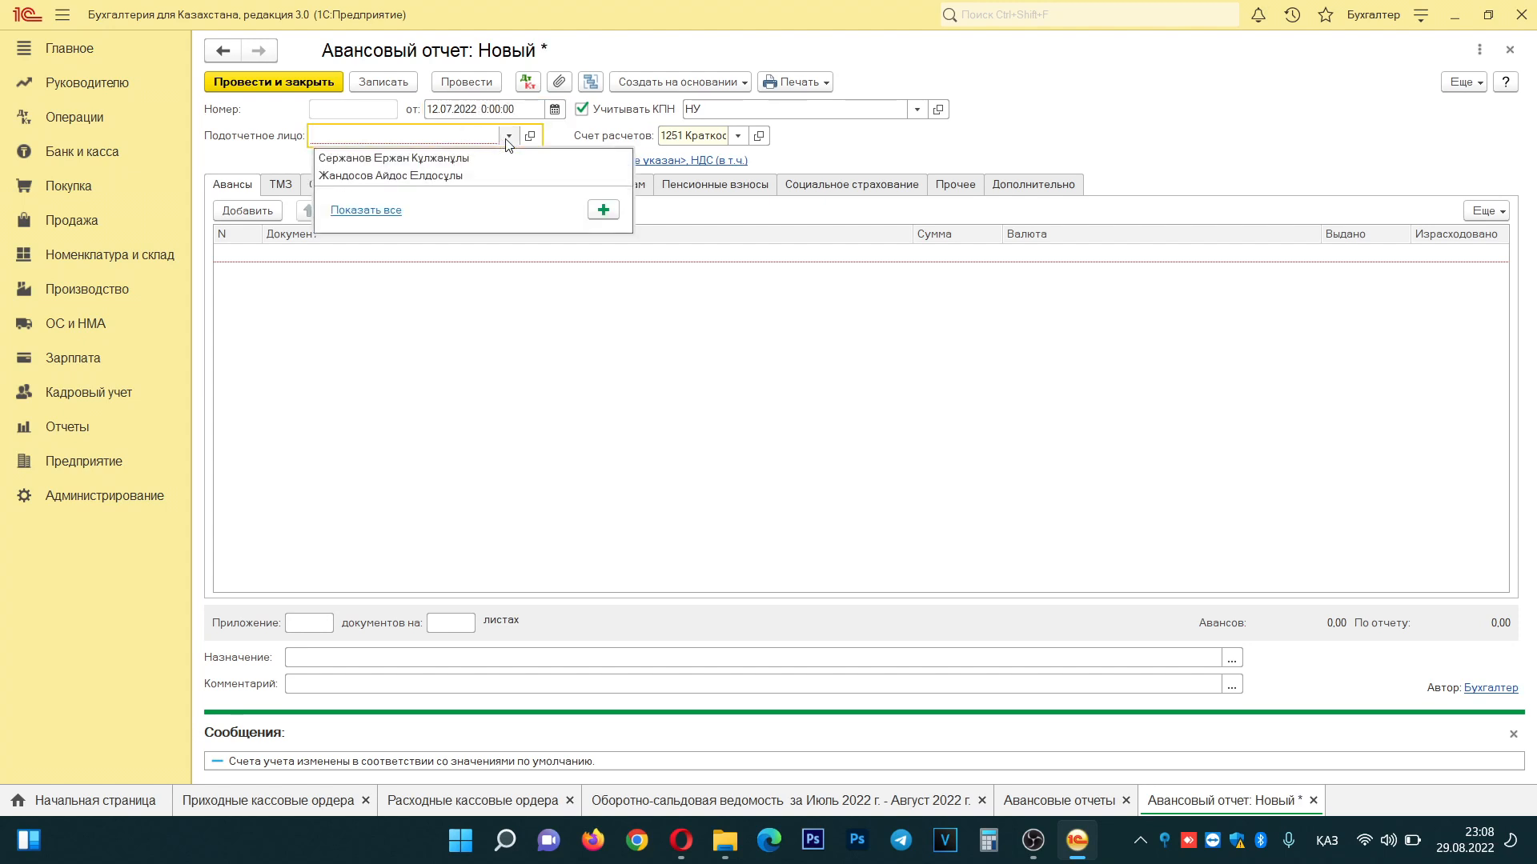
pyautogui.click(437, 160)
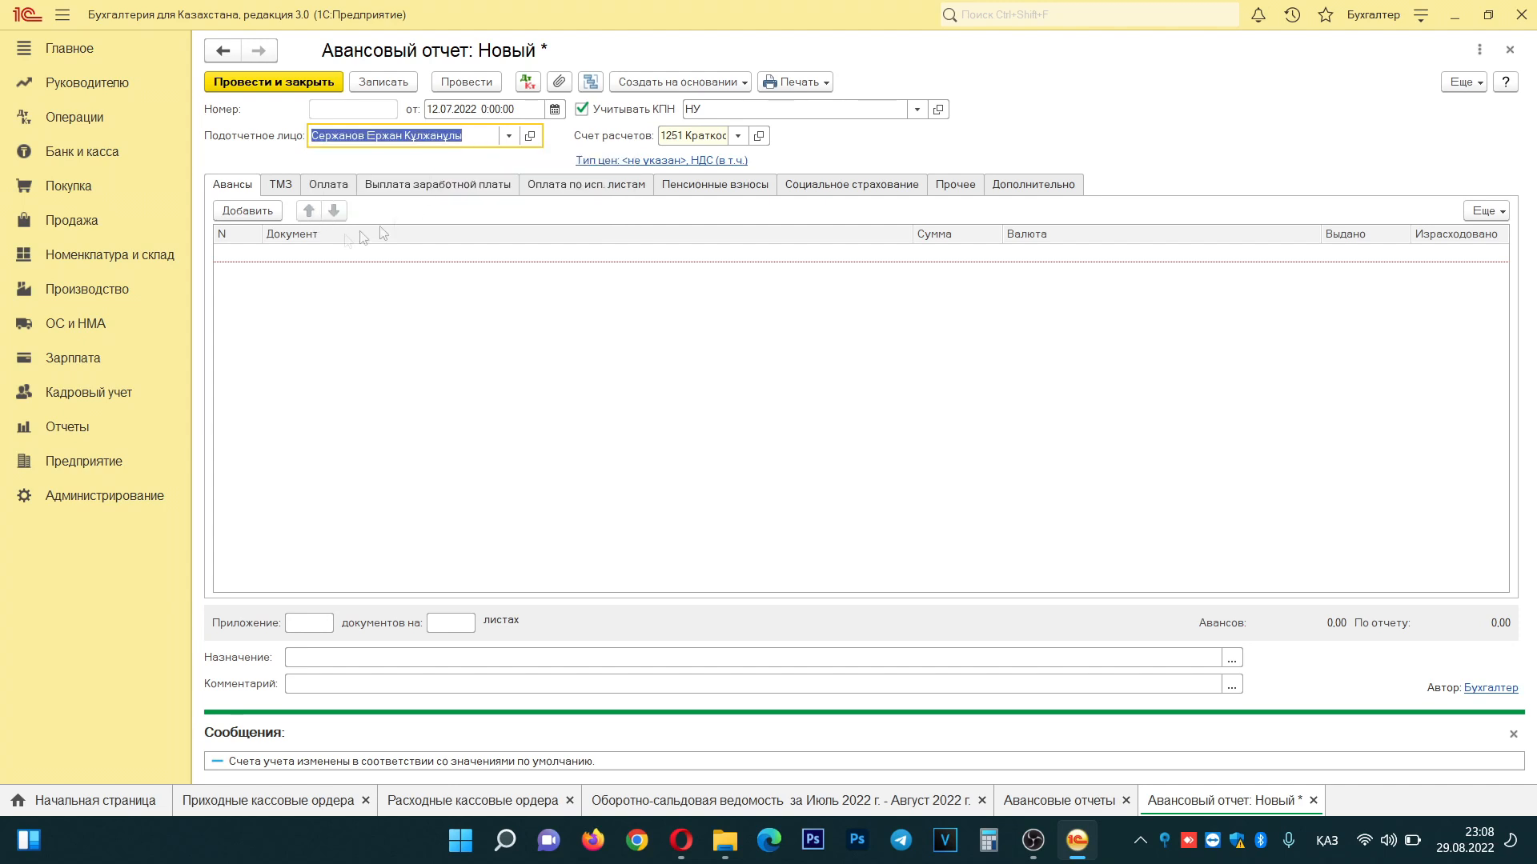
# - Add a goods line to the advance report and open the Товары group in the full nomenclature list
pyautogui.click(285, 187)
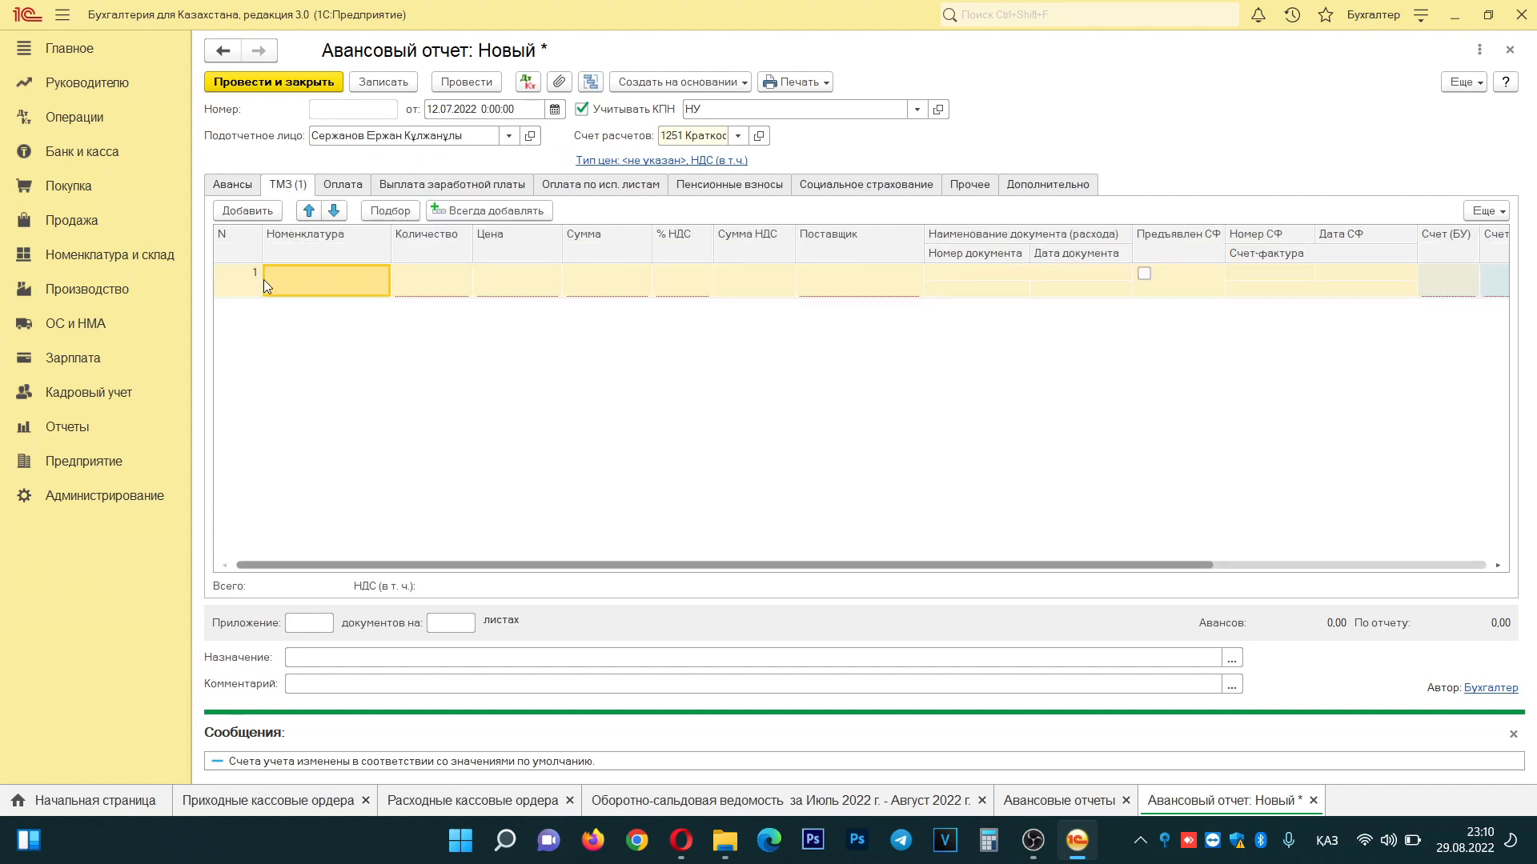
pyautogui.click(304, 281)
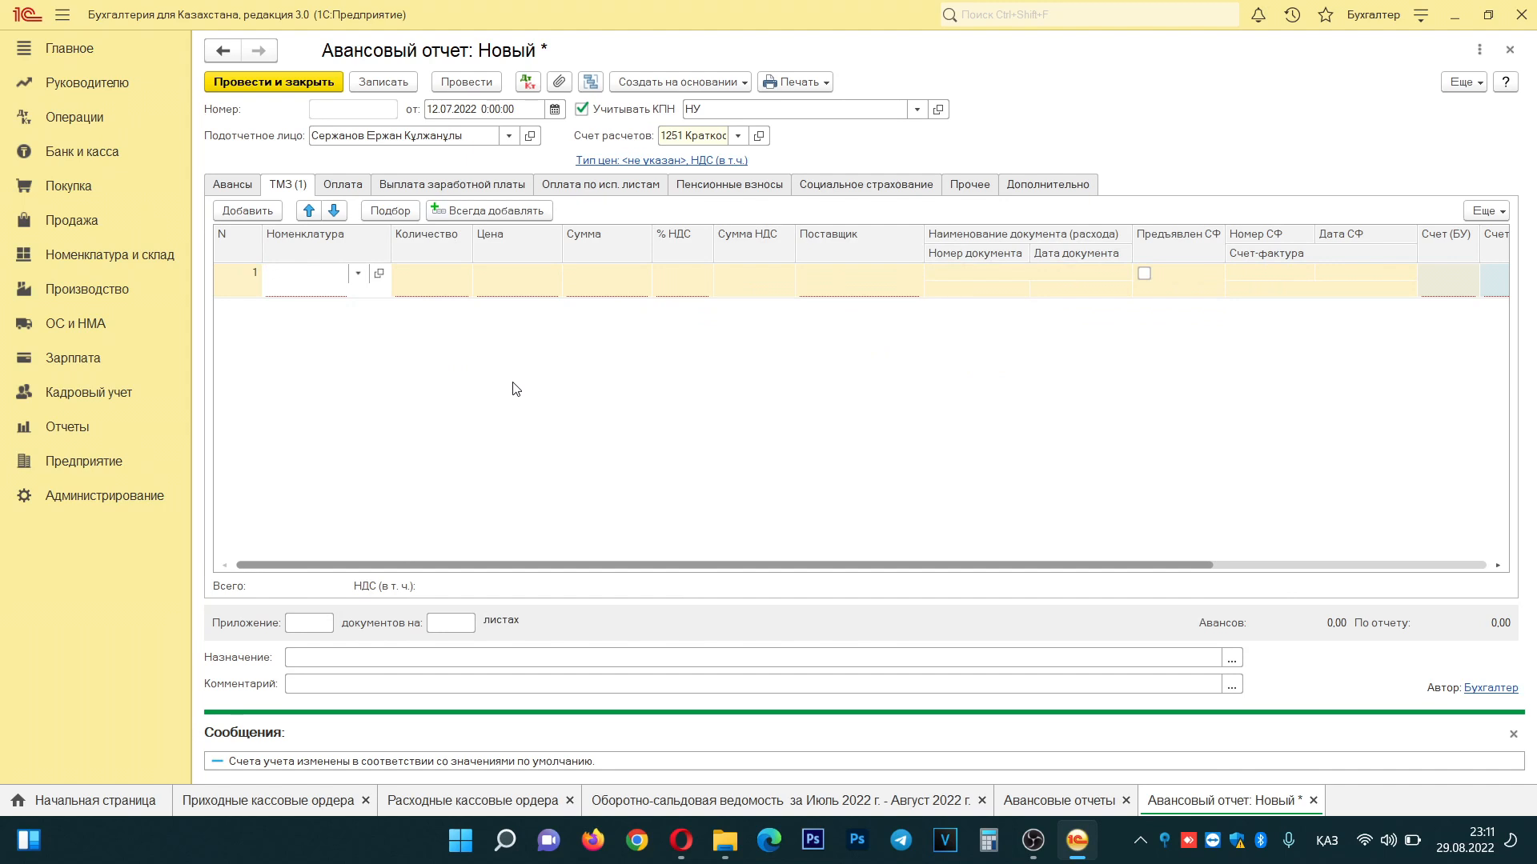
pyautogui.click(359, 278)
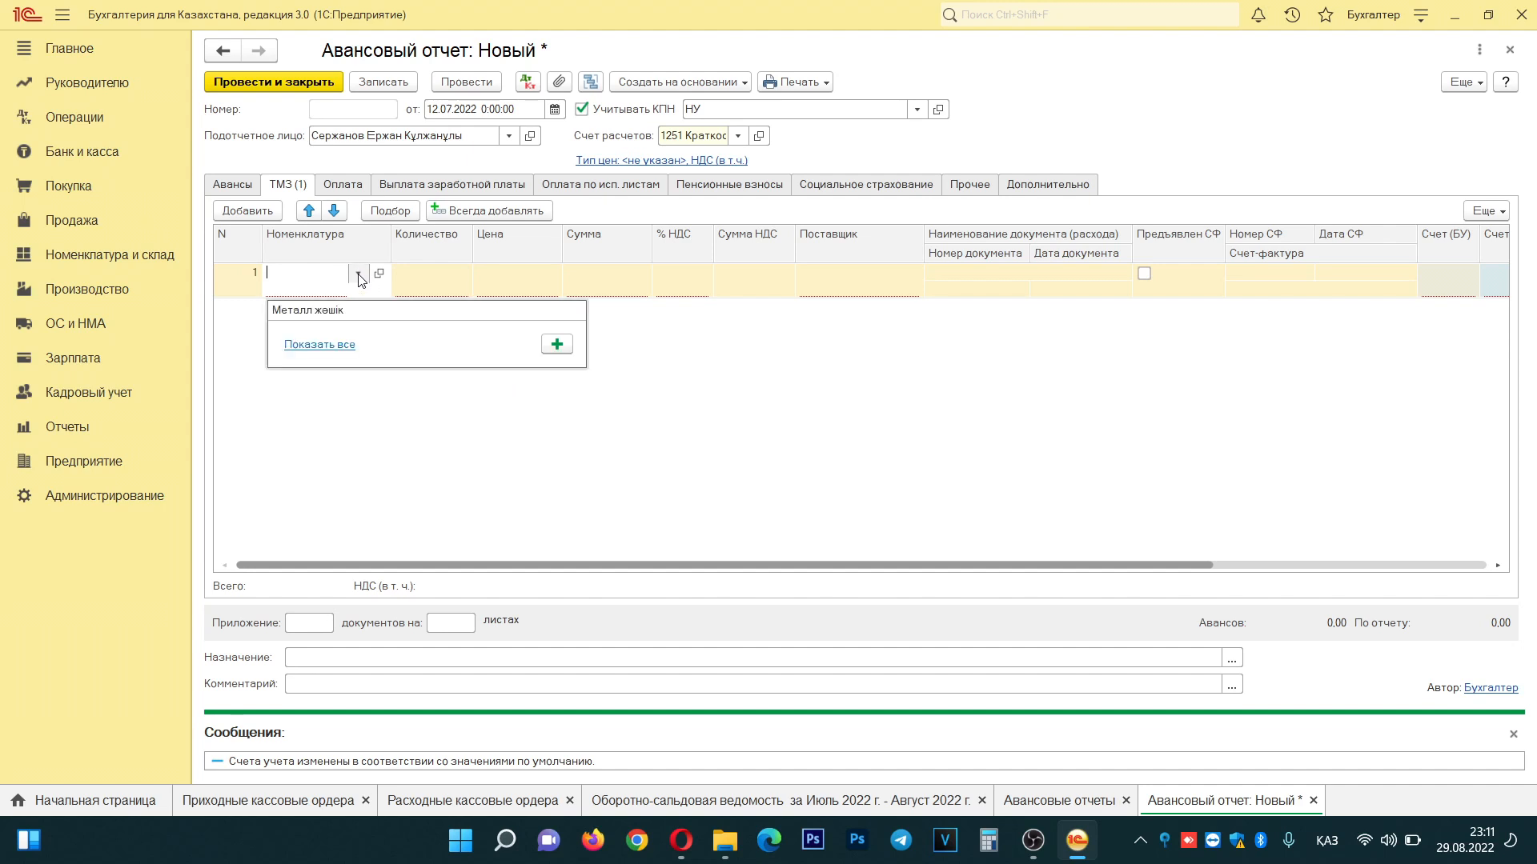
pyautogui.click(326, 352)
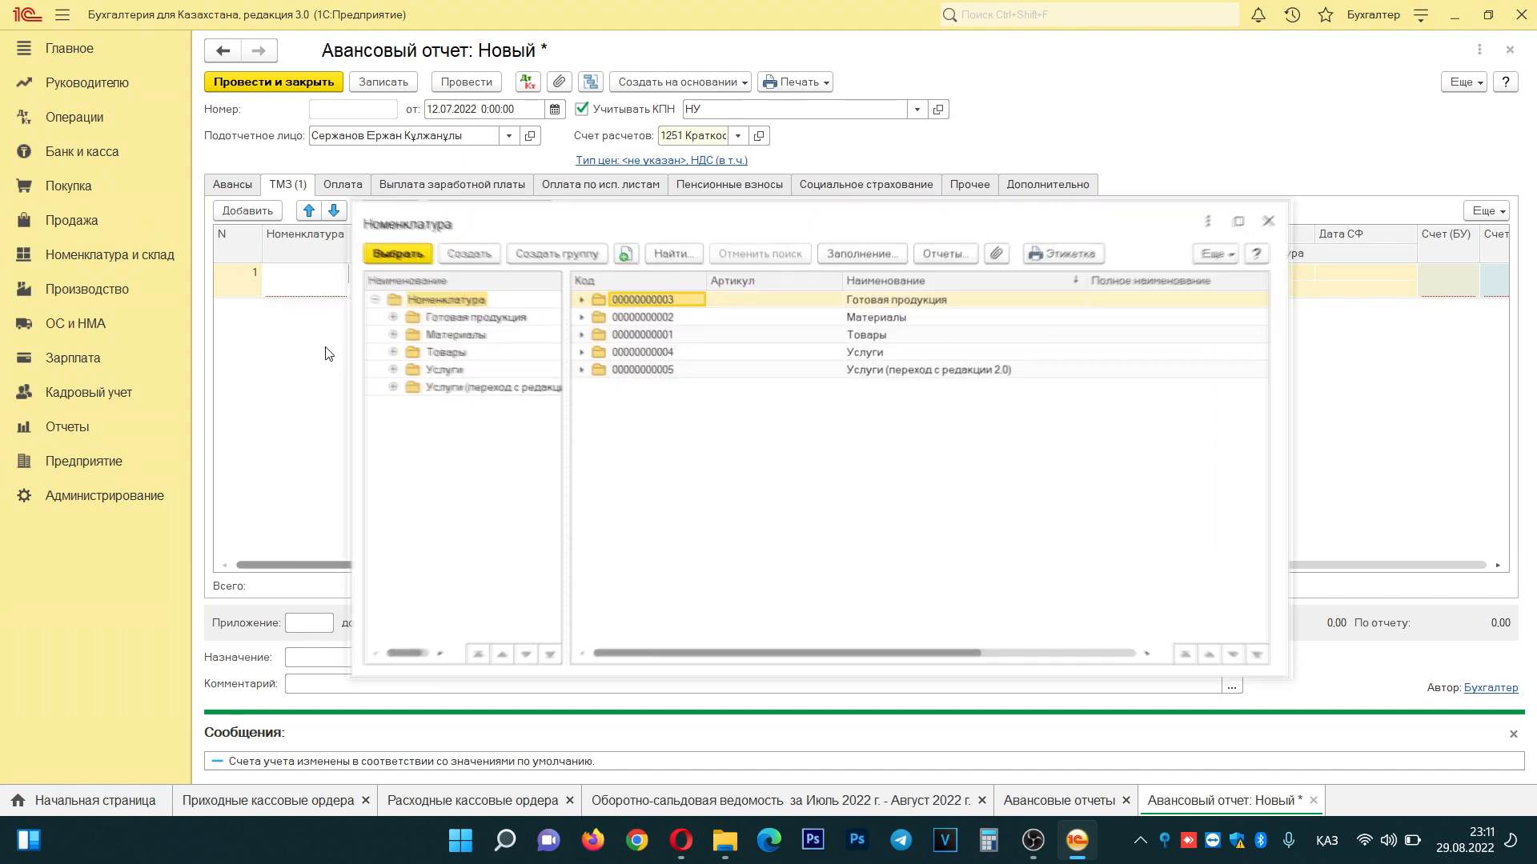
pyautogui.doubleClick(870, 337)
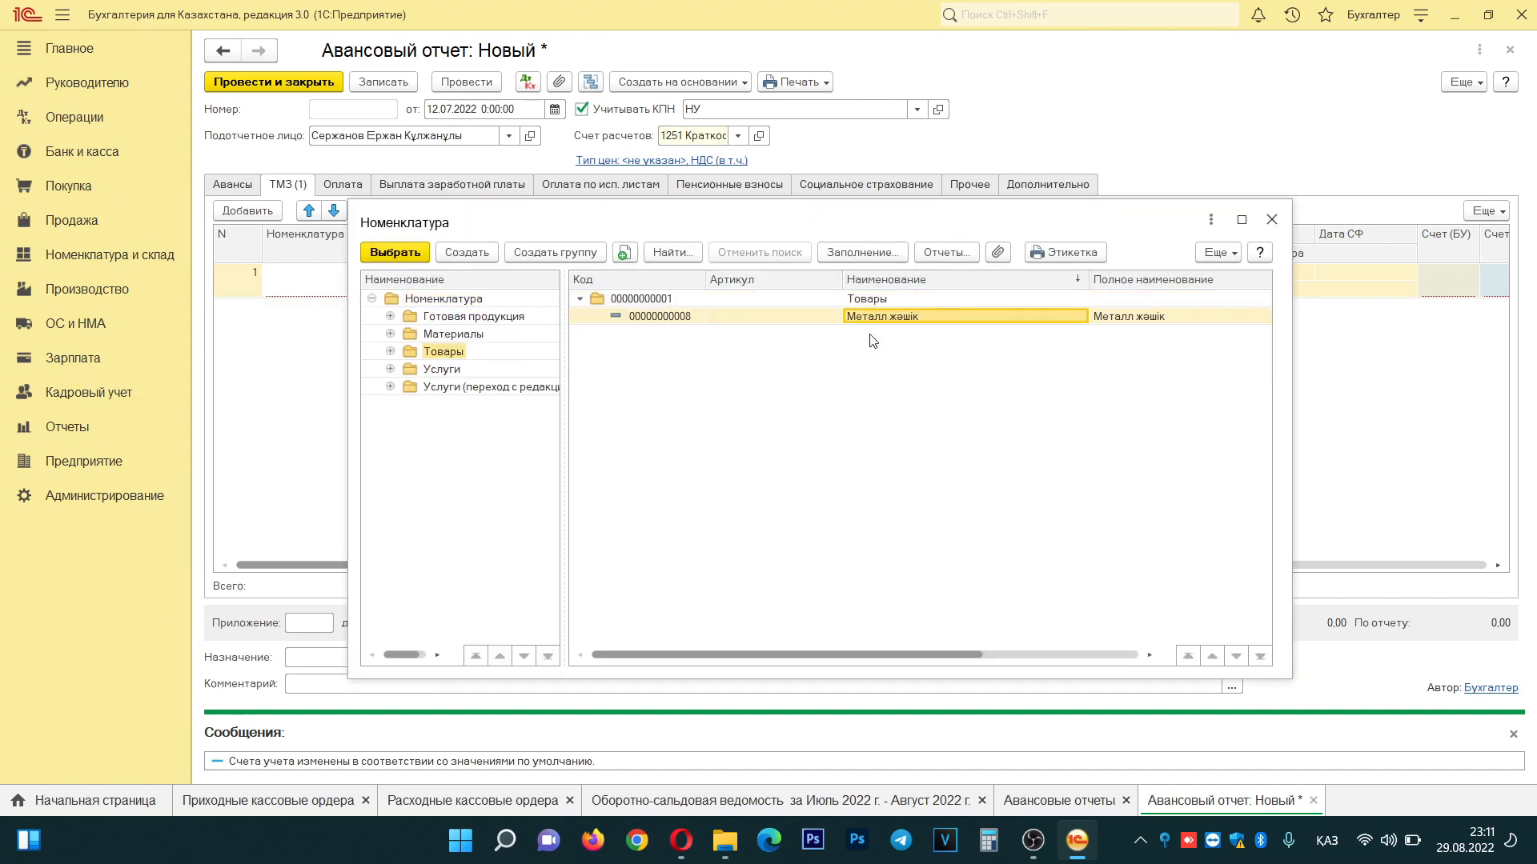
# - Start a new goods item named 'Бензин 92' and bring up the full units of measure classifier
pyautogui.click(468, 254)
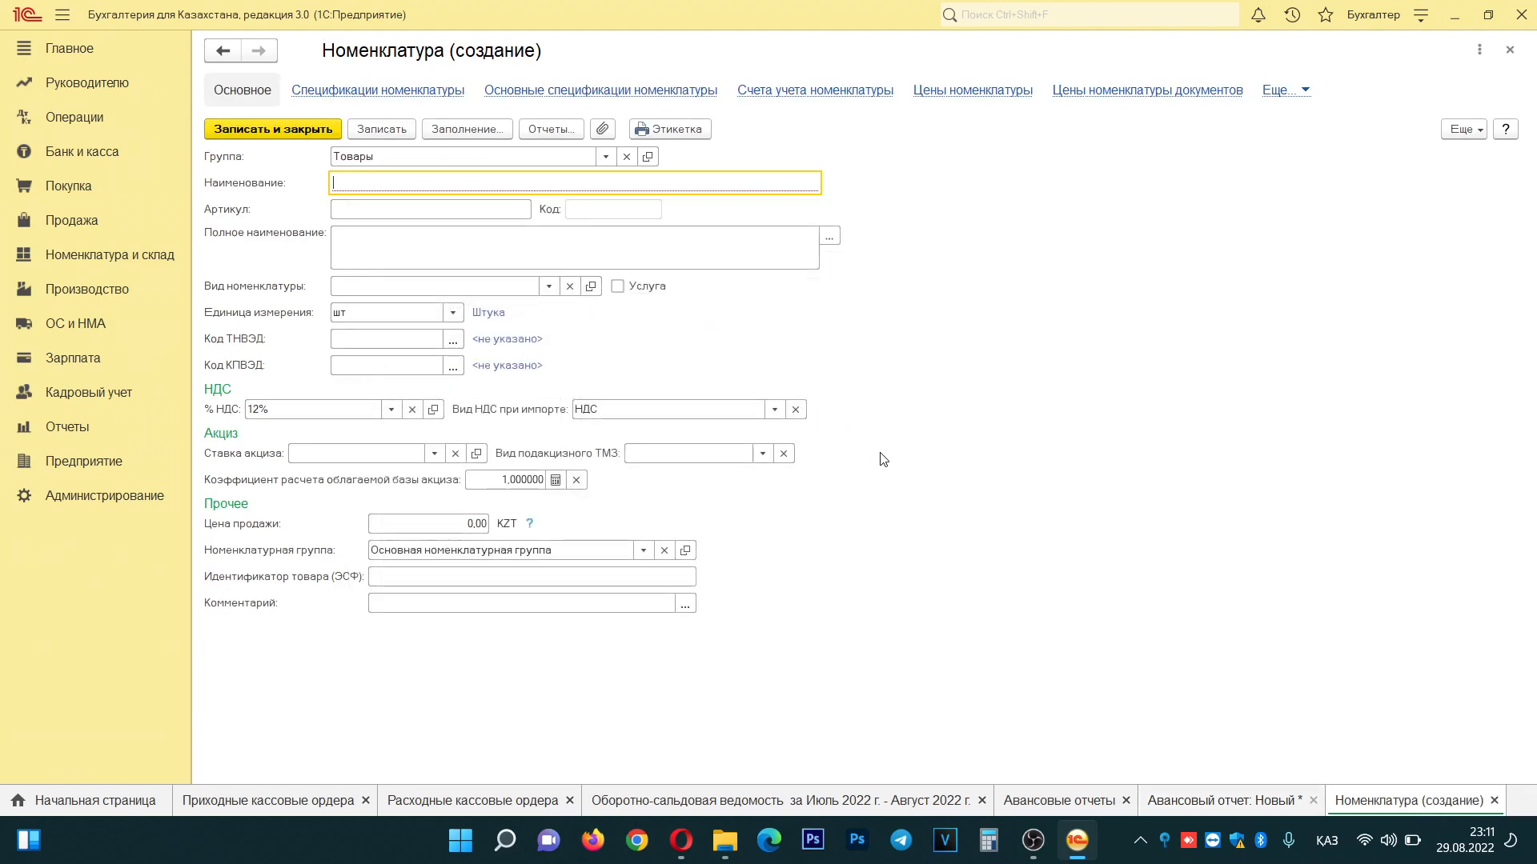
pyautogui.write('Бензи')
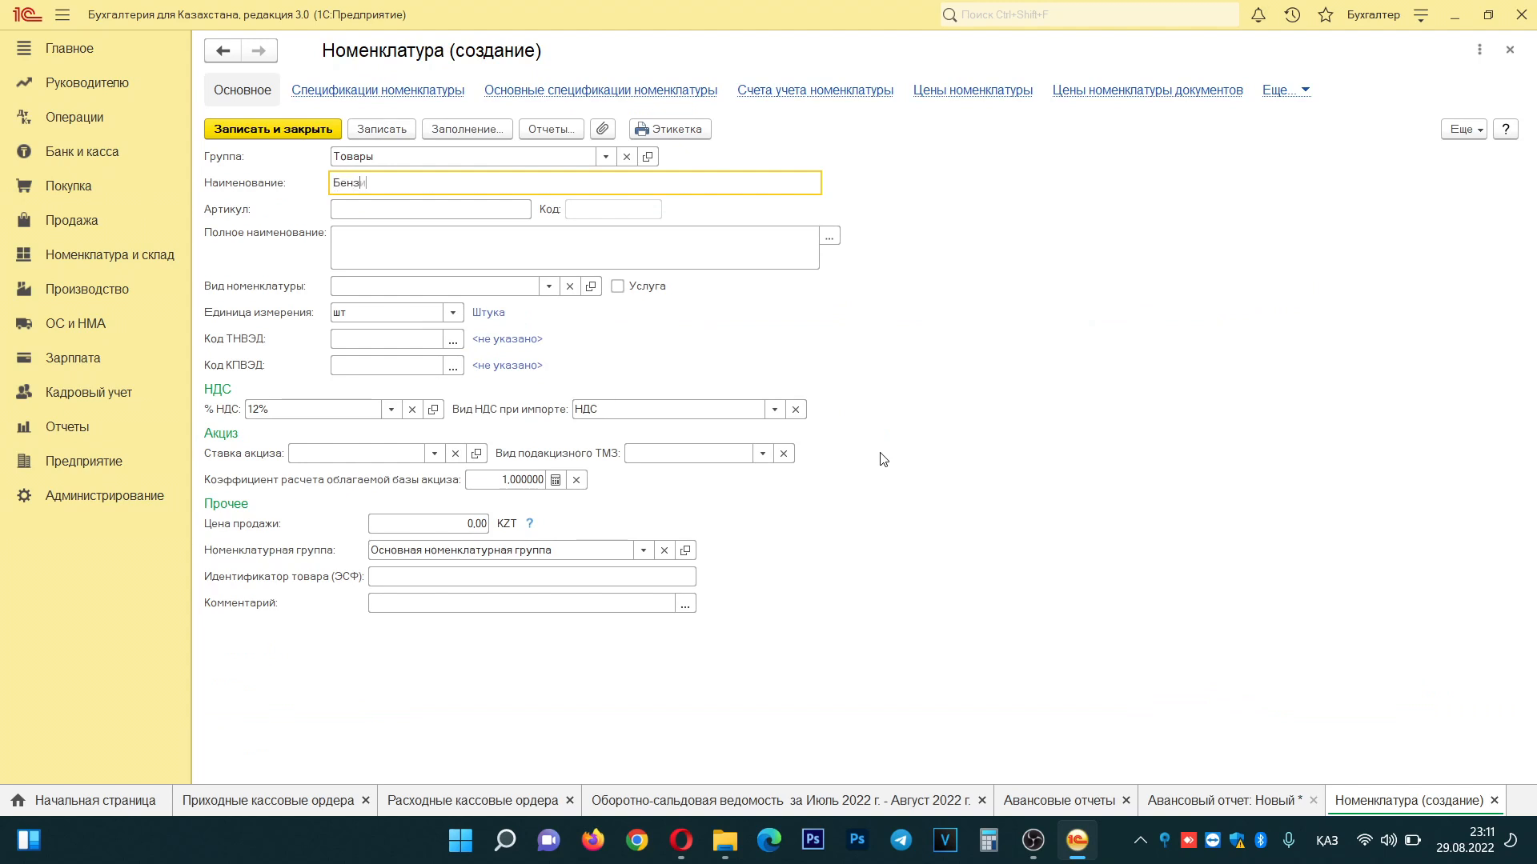
pyautogui.write('н 92')
pyautogui.press('Tab')
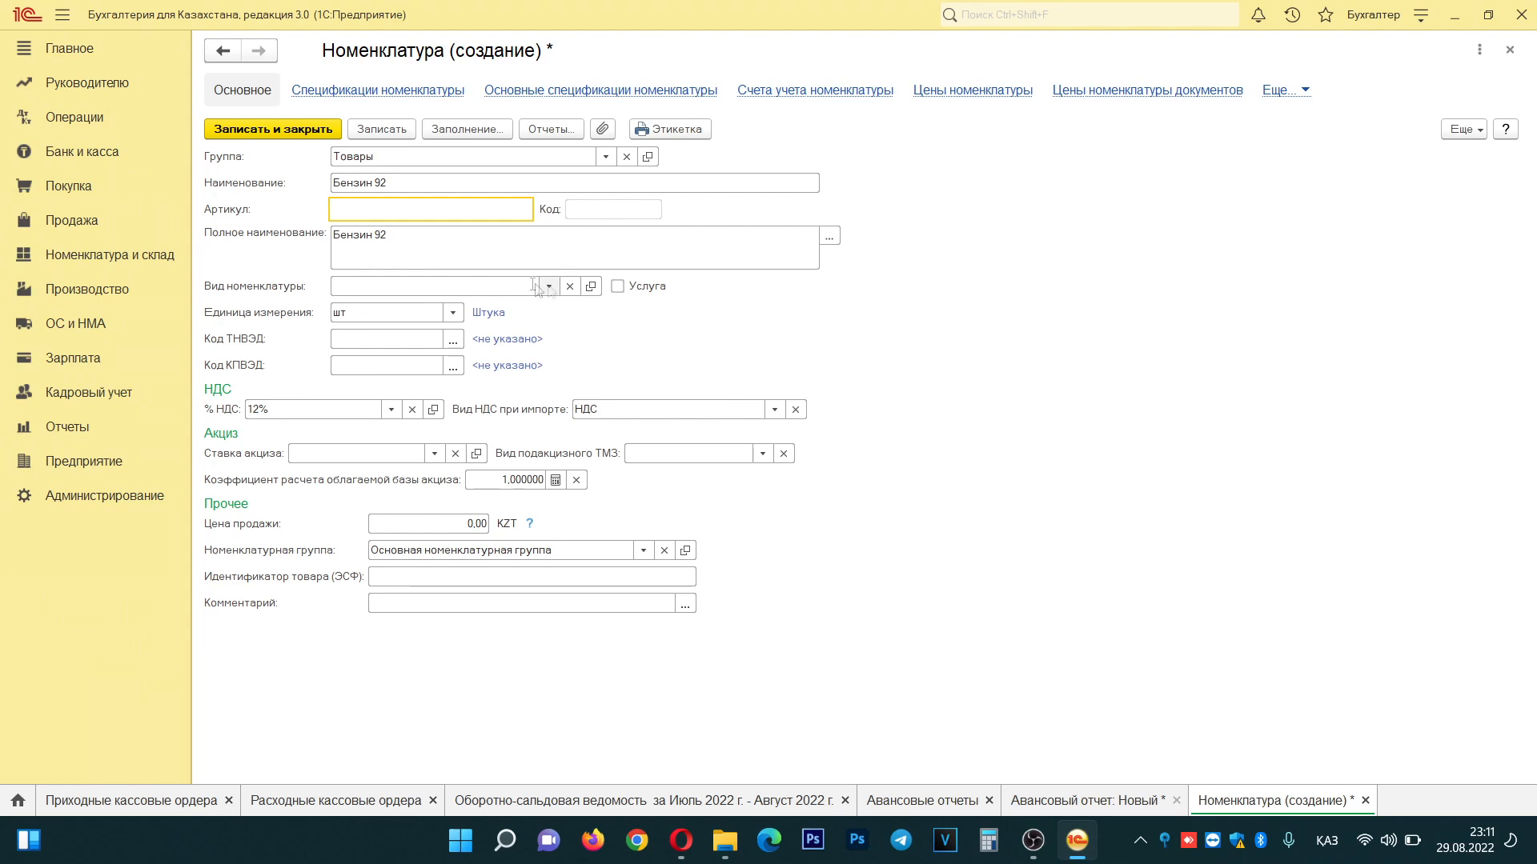
pyautogui.click(453, 312)
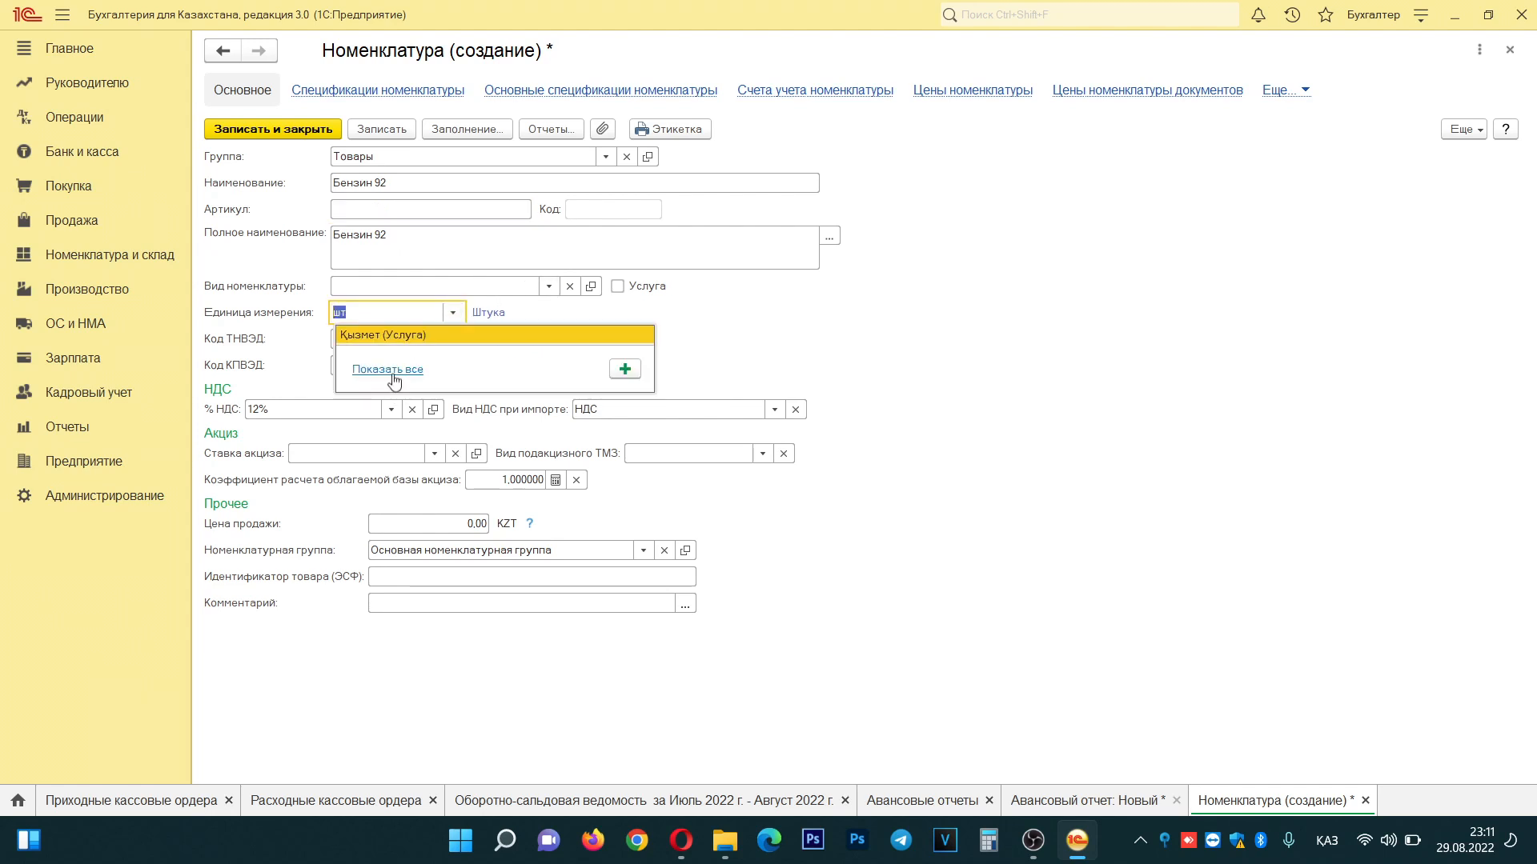
pyautogui.click(388, 370)
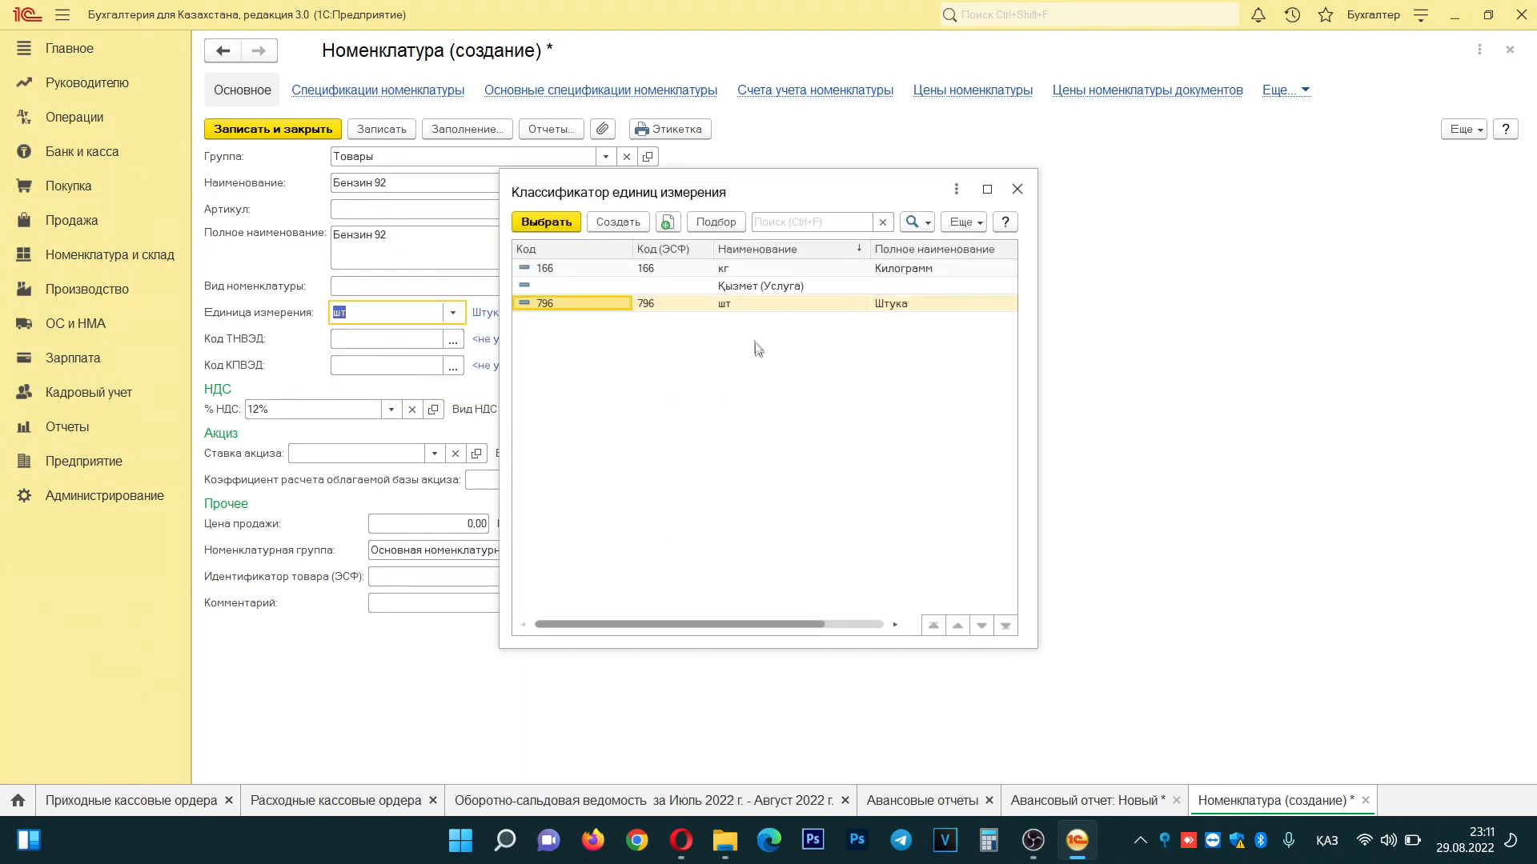
# - Create a new unit of measure Литр, short and full name, with code 1
pyautogui.click(612, 224)
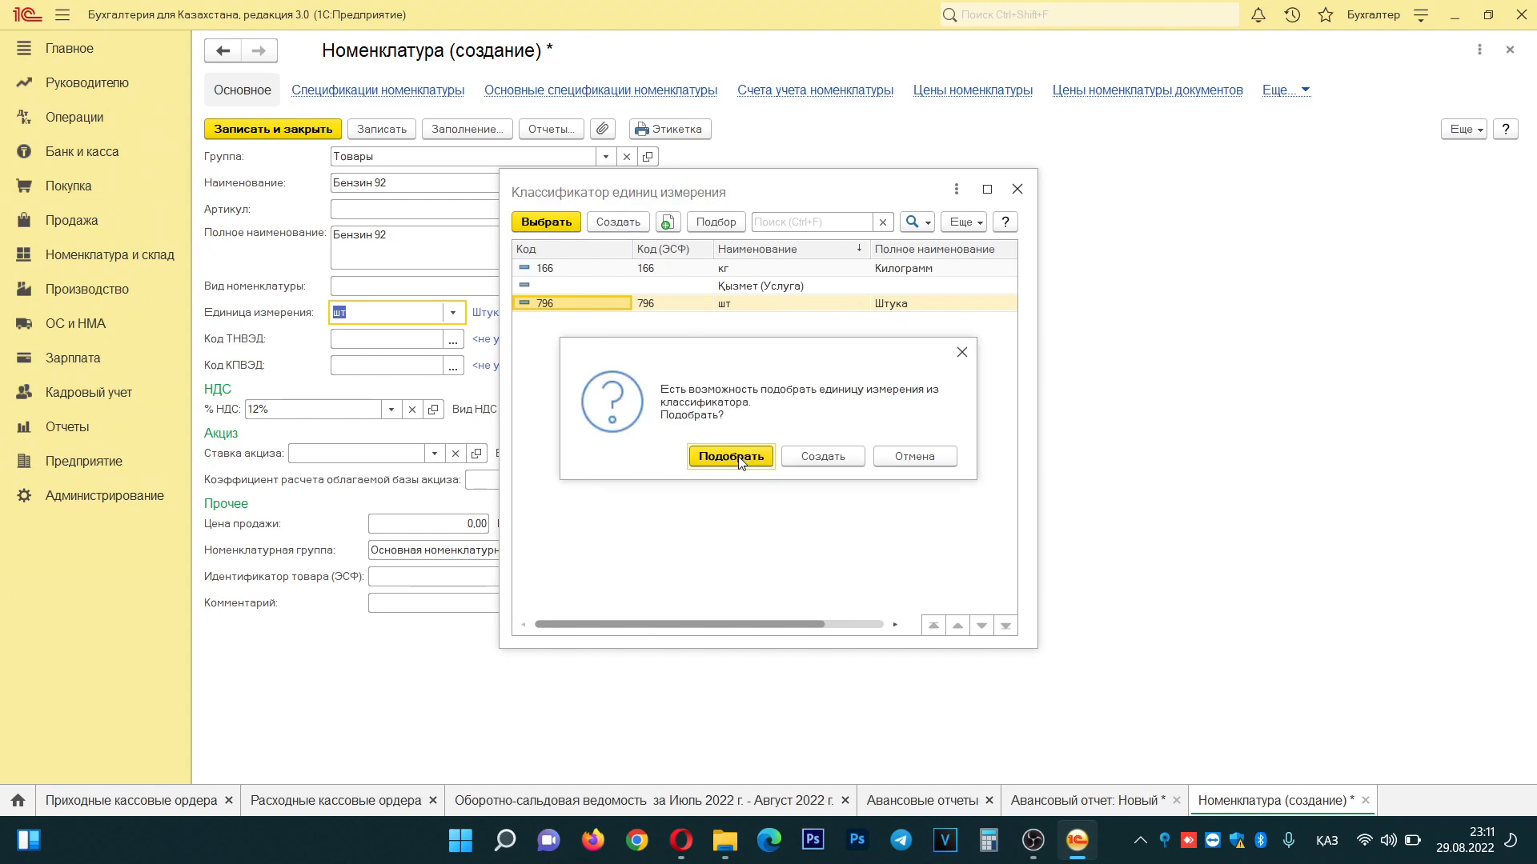
pyautogui.click(841, 458)
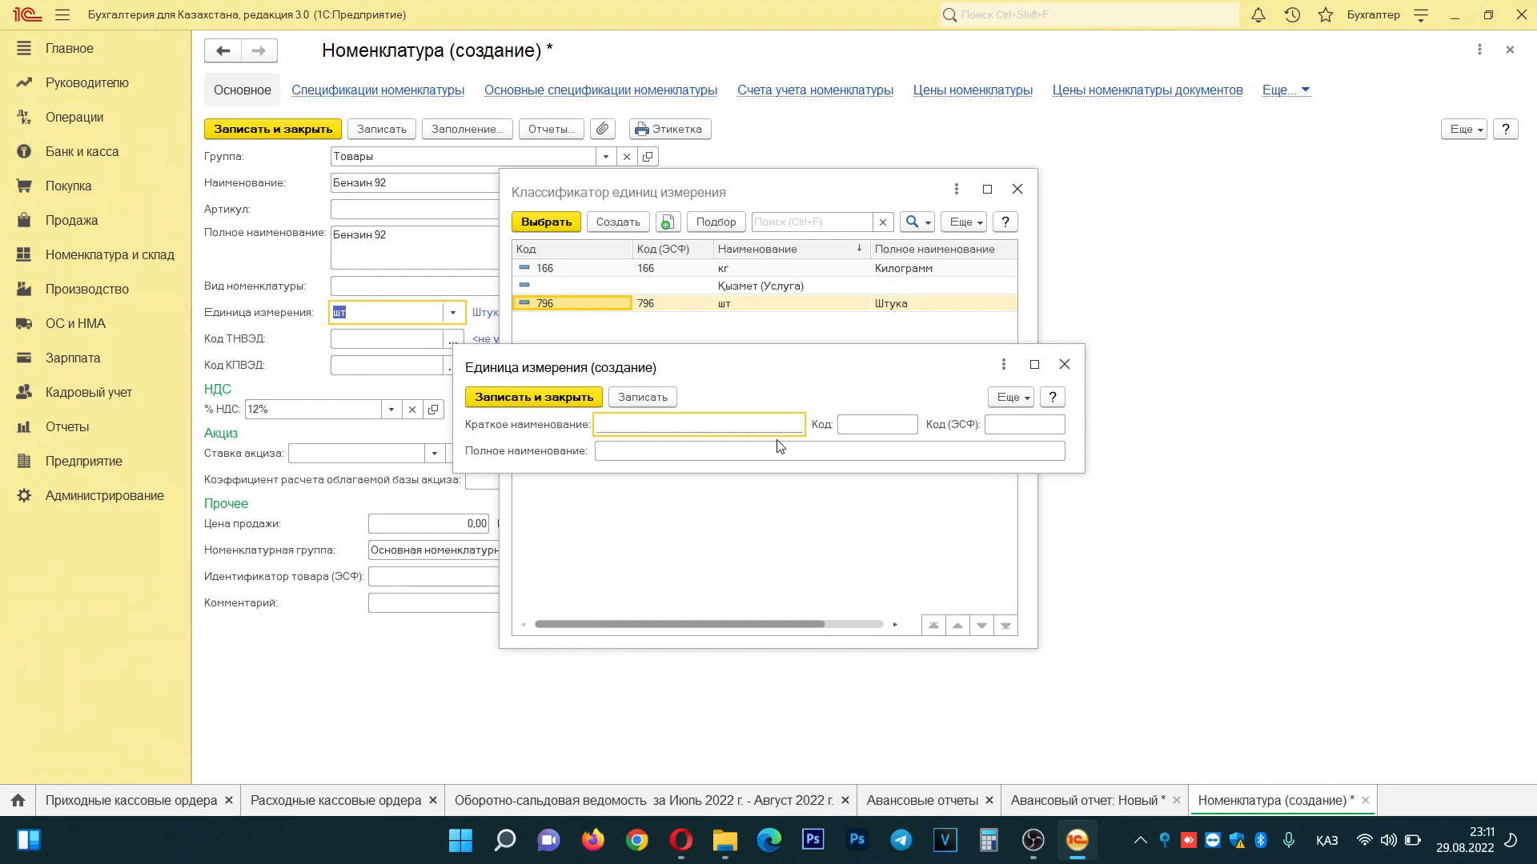
pyautogui.write('Литр')
pyautogui.press('Tab')
pyautogui.click(672, 449)
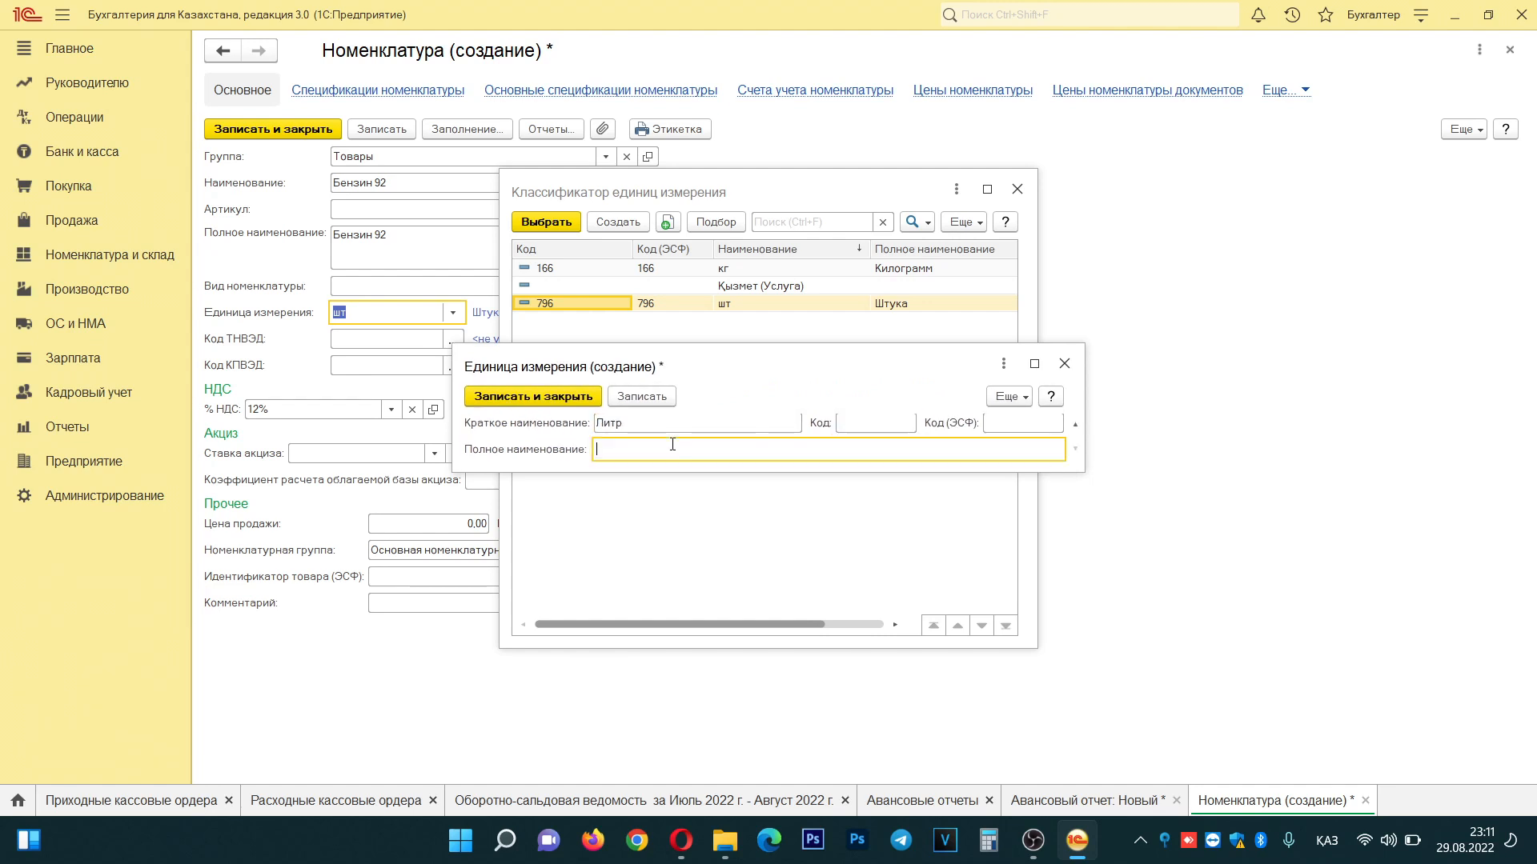
pyautogui.write('Литр')
pyautogui.click(691, 425)
pyautogui.click(680, 452)
pyautogui.click(869, 423)
pyautogui.write('1')
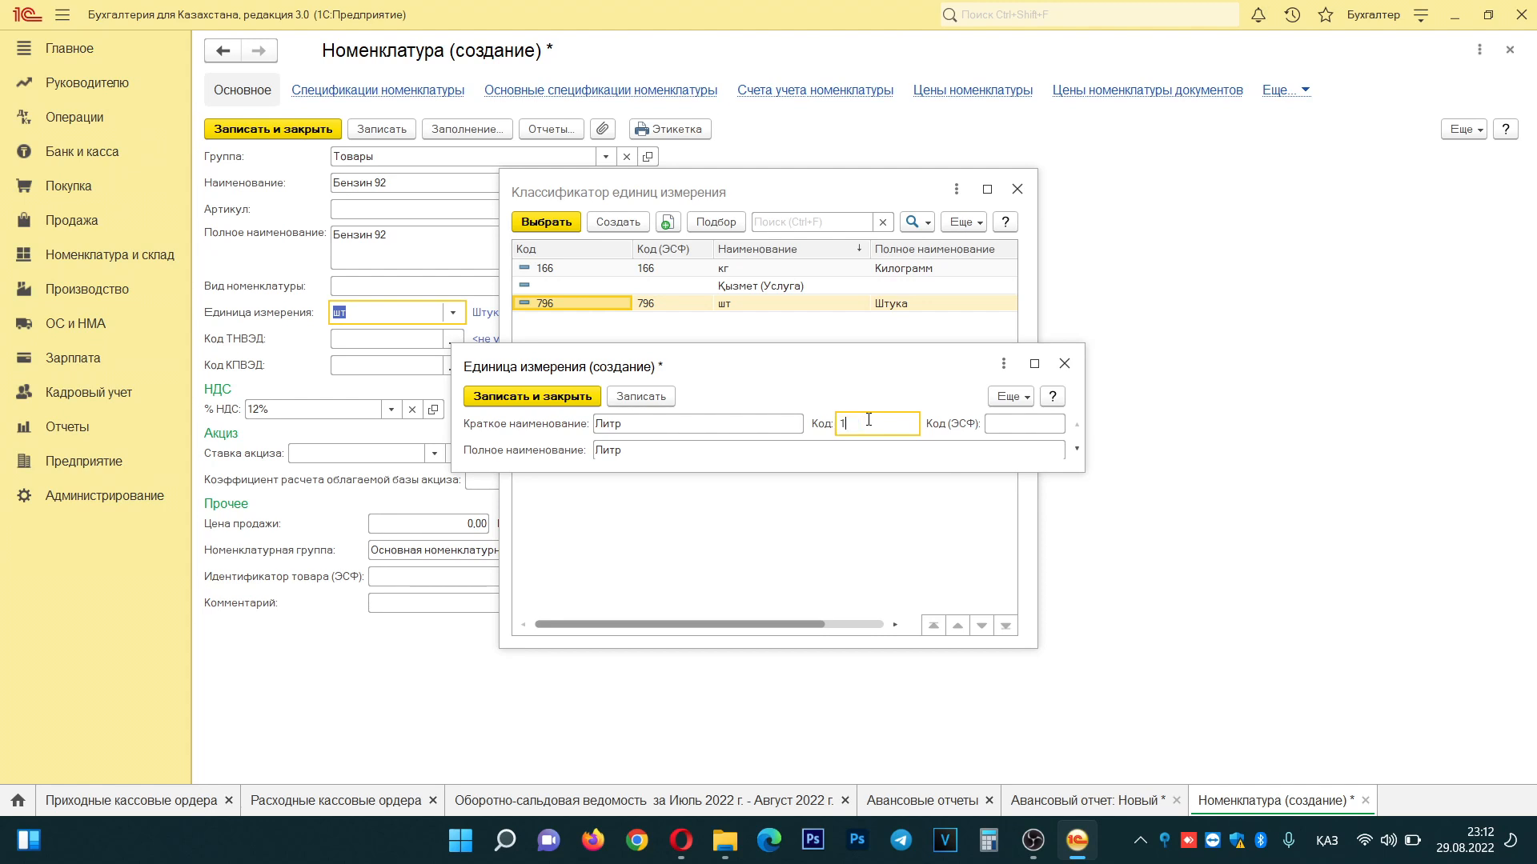
pyautogui.click(648, 397)
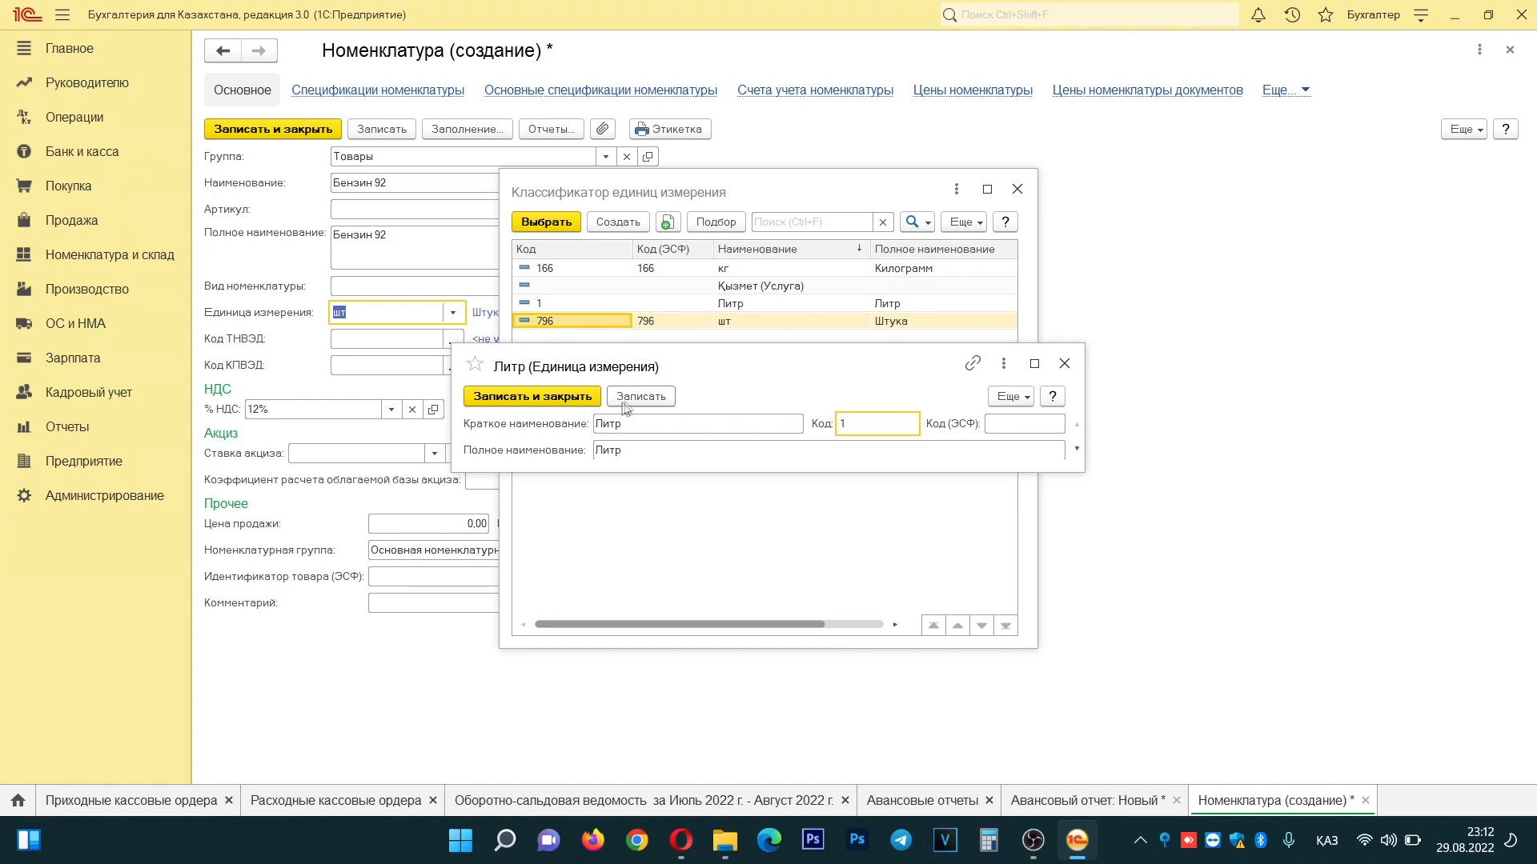
# - Save the Литр unit, assign it to Бензин 92, and save and close the item
pyautogui.doubleClick(638, 427)
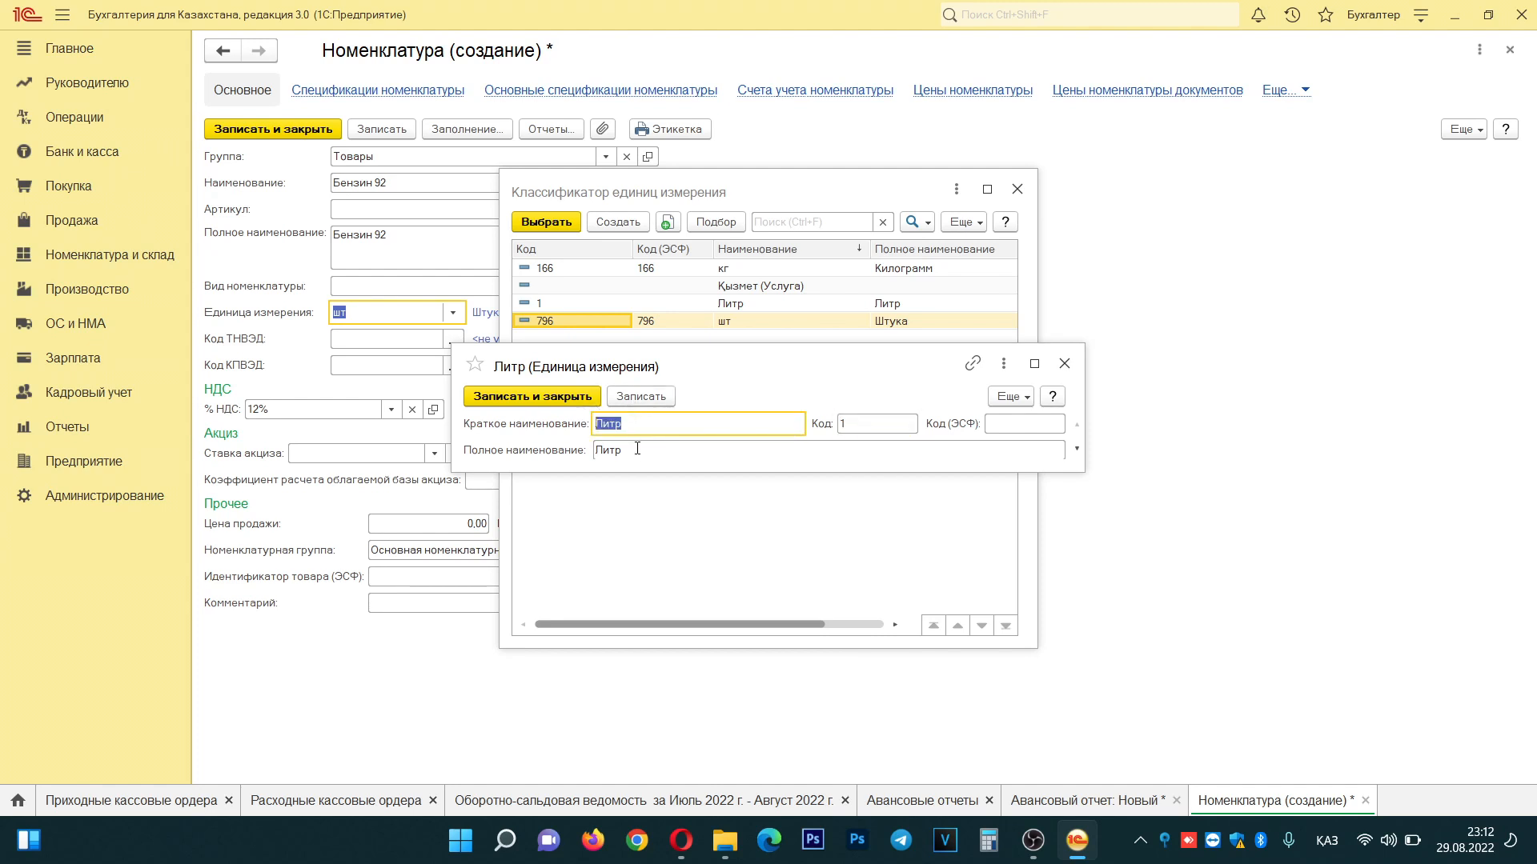
pyautogui.doubleClick(731, 448)
pyautogui.click(641, 396)
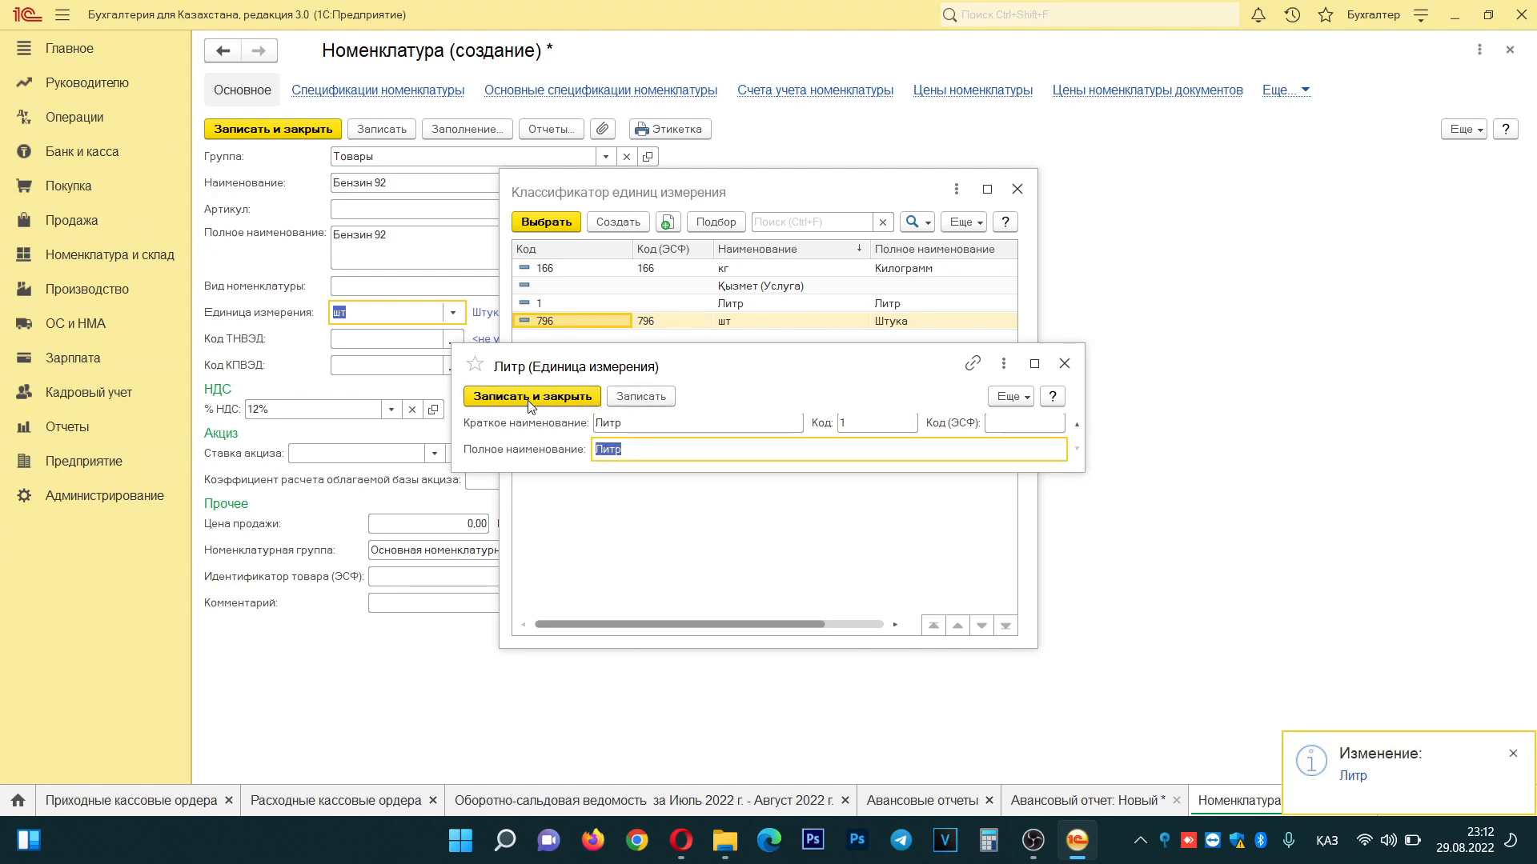
pyautogui.click(587, 400)
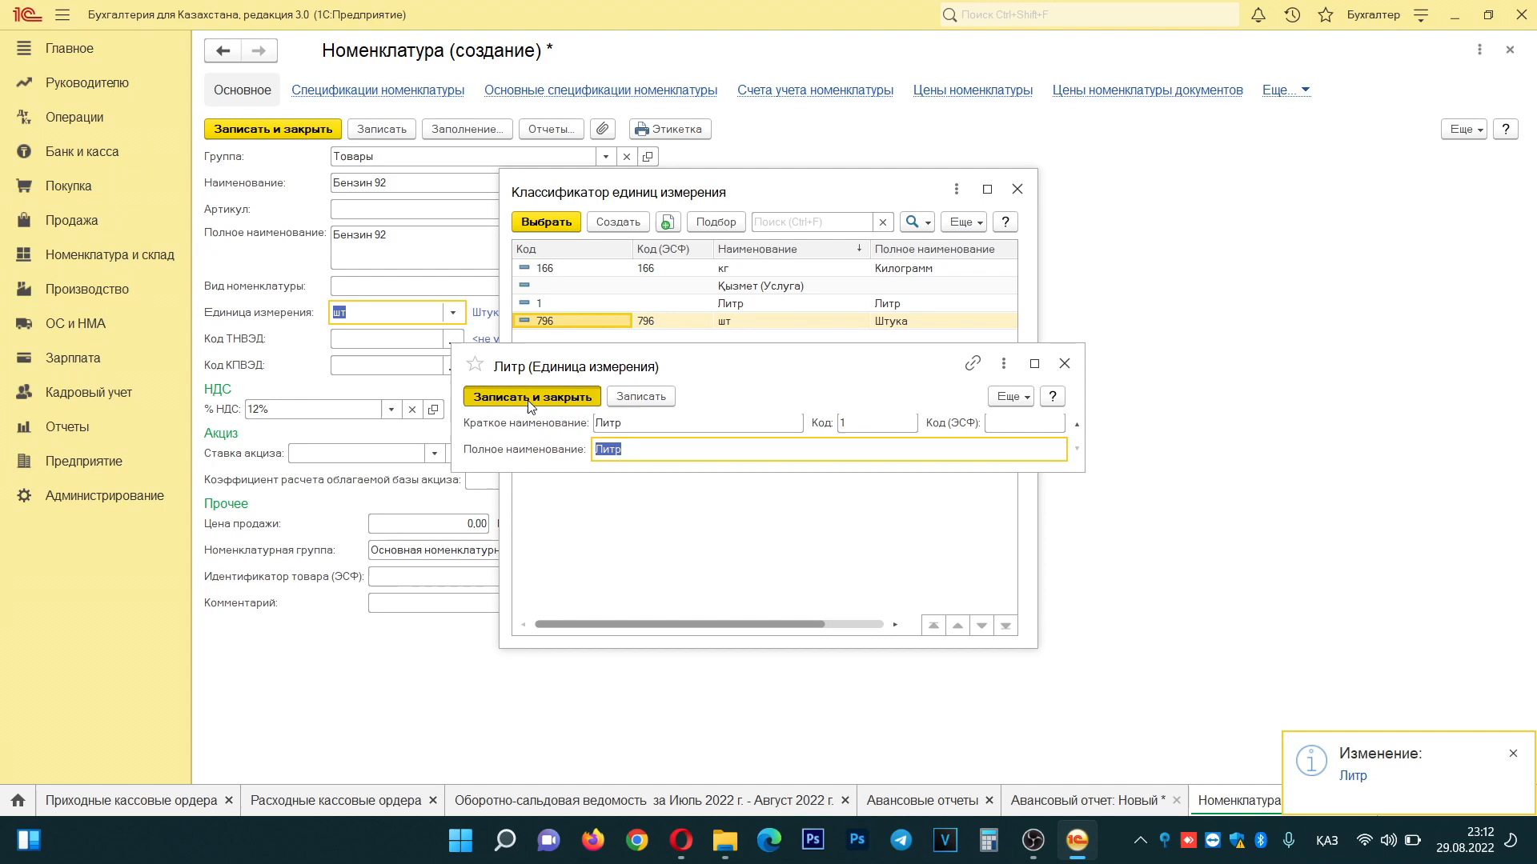
pyautogui.doubleClick(735, 307)
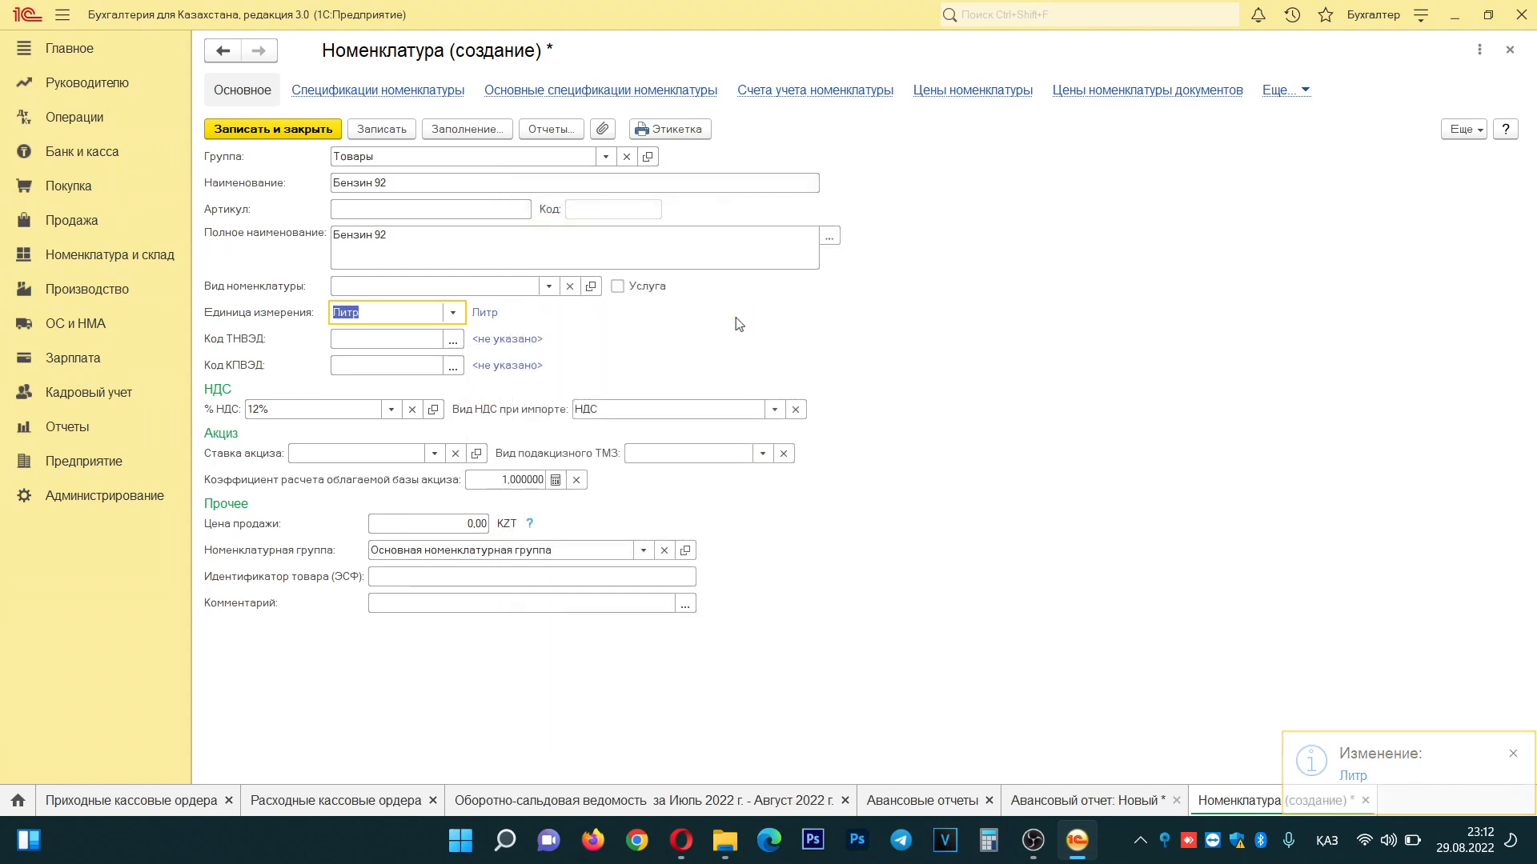
pyautogui.click(377, 130)
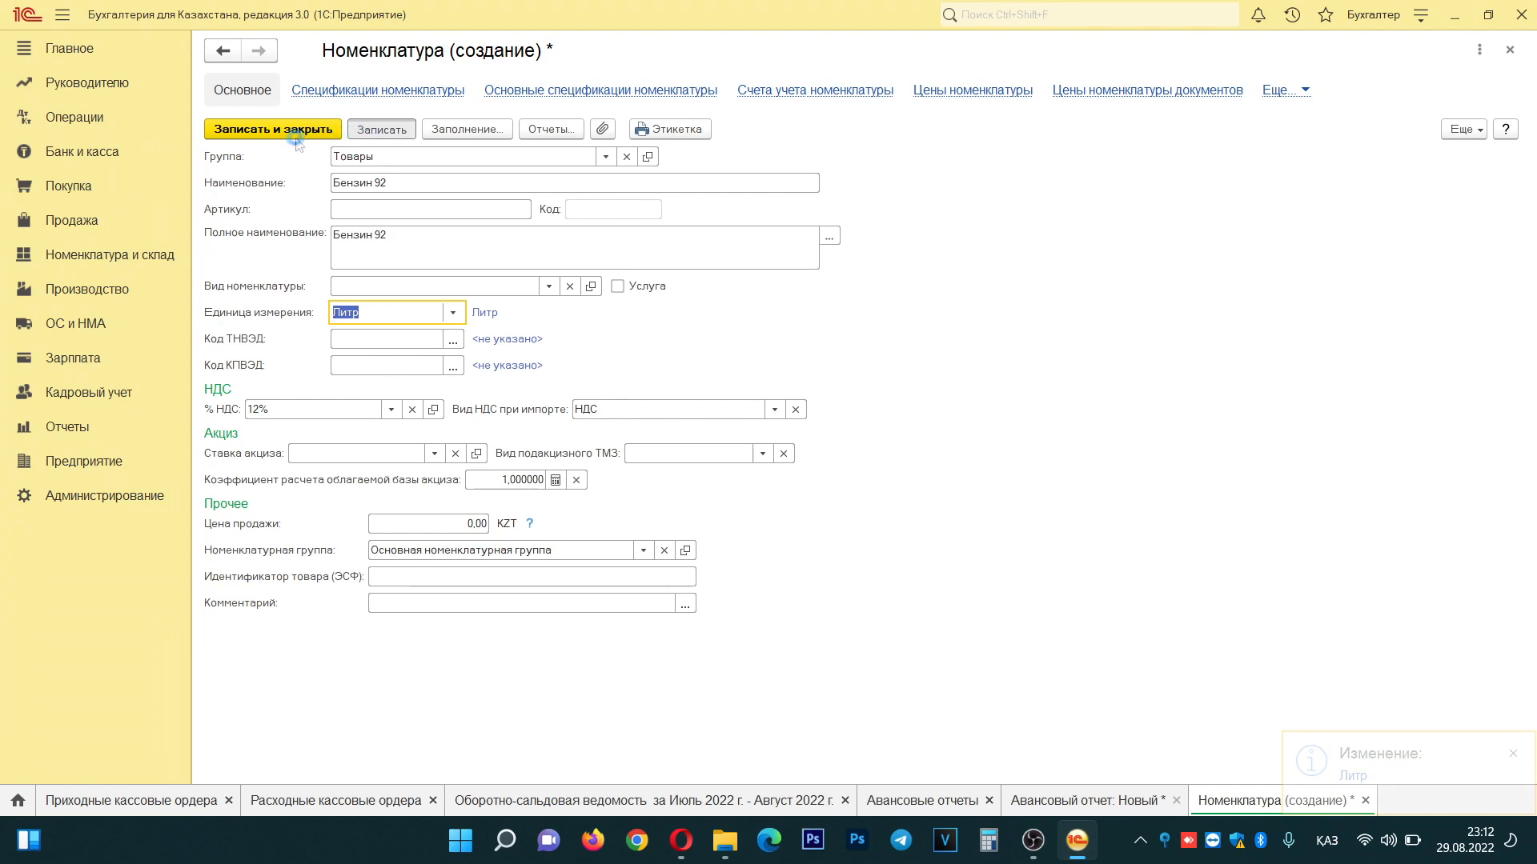
pyautogui.click(279, 131)
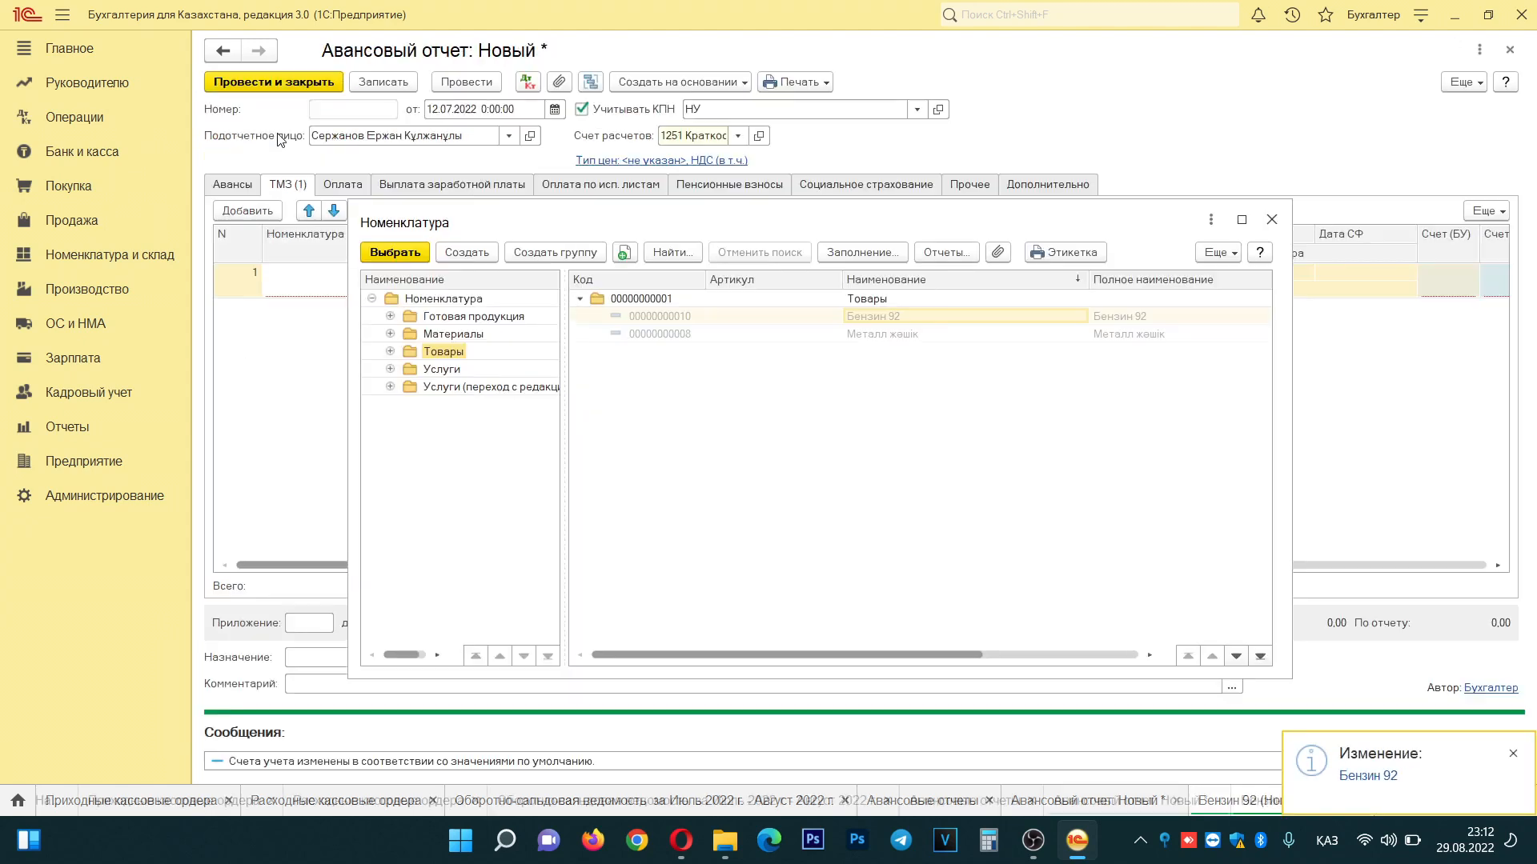
# - Put Бензин 92 in the first goods line with quantity 500 and price 100
pyautogui.doubleClick(890, 321)
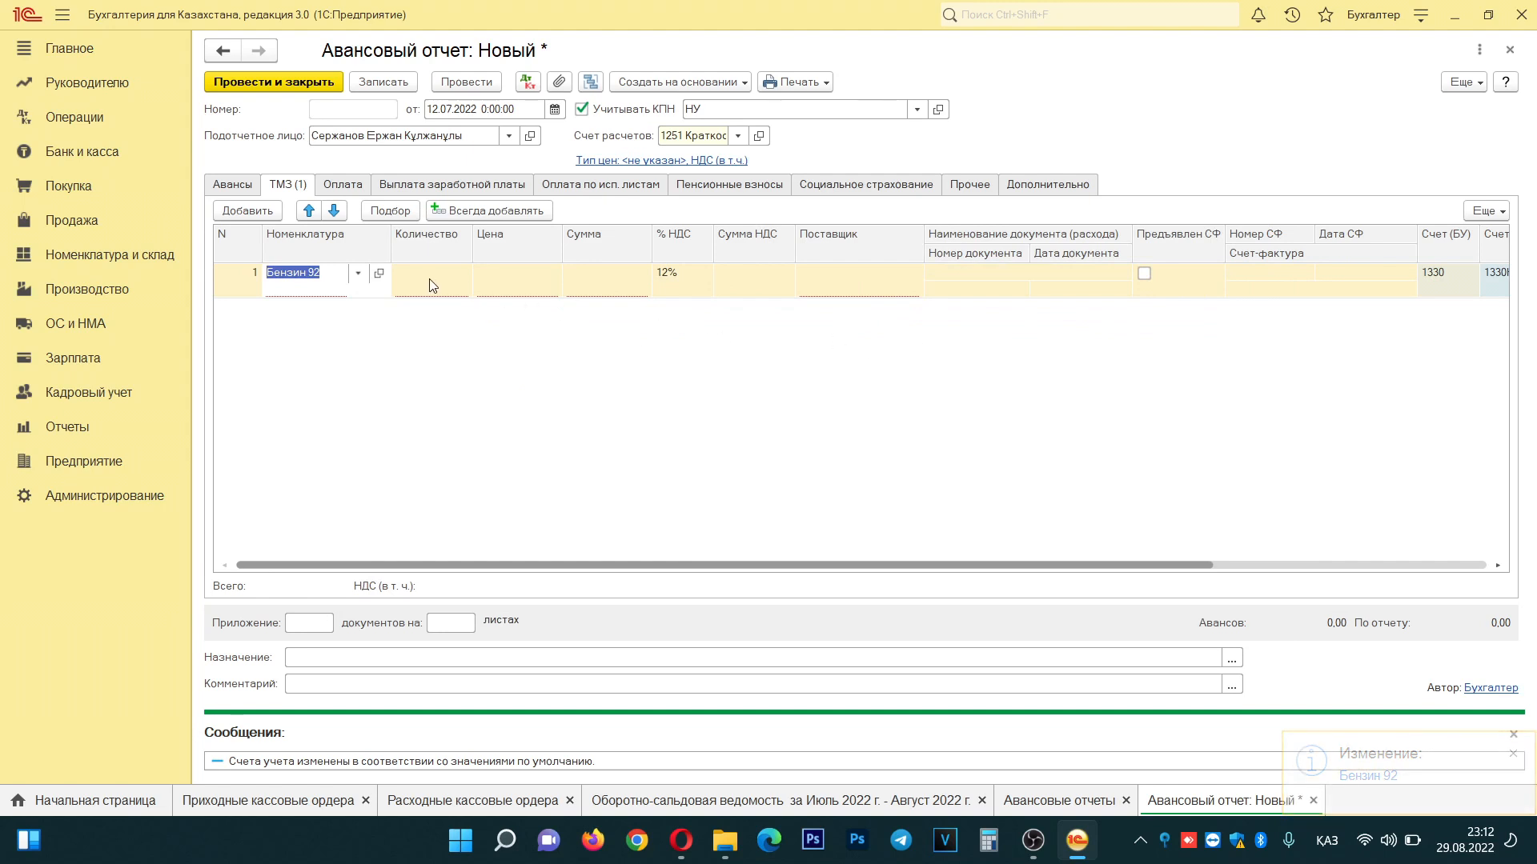
pyautogui.click(433, 286)
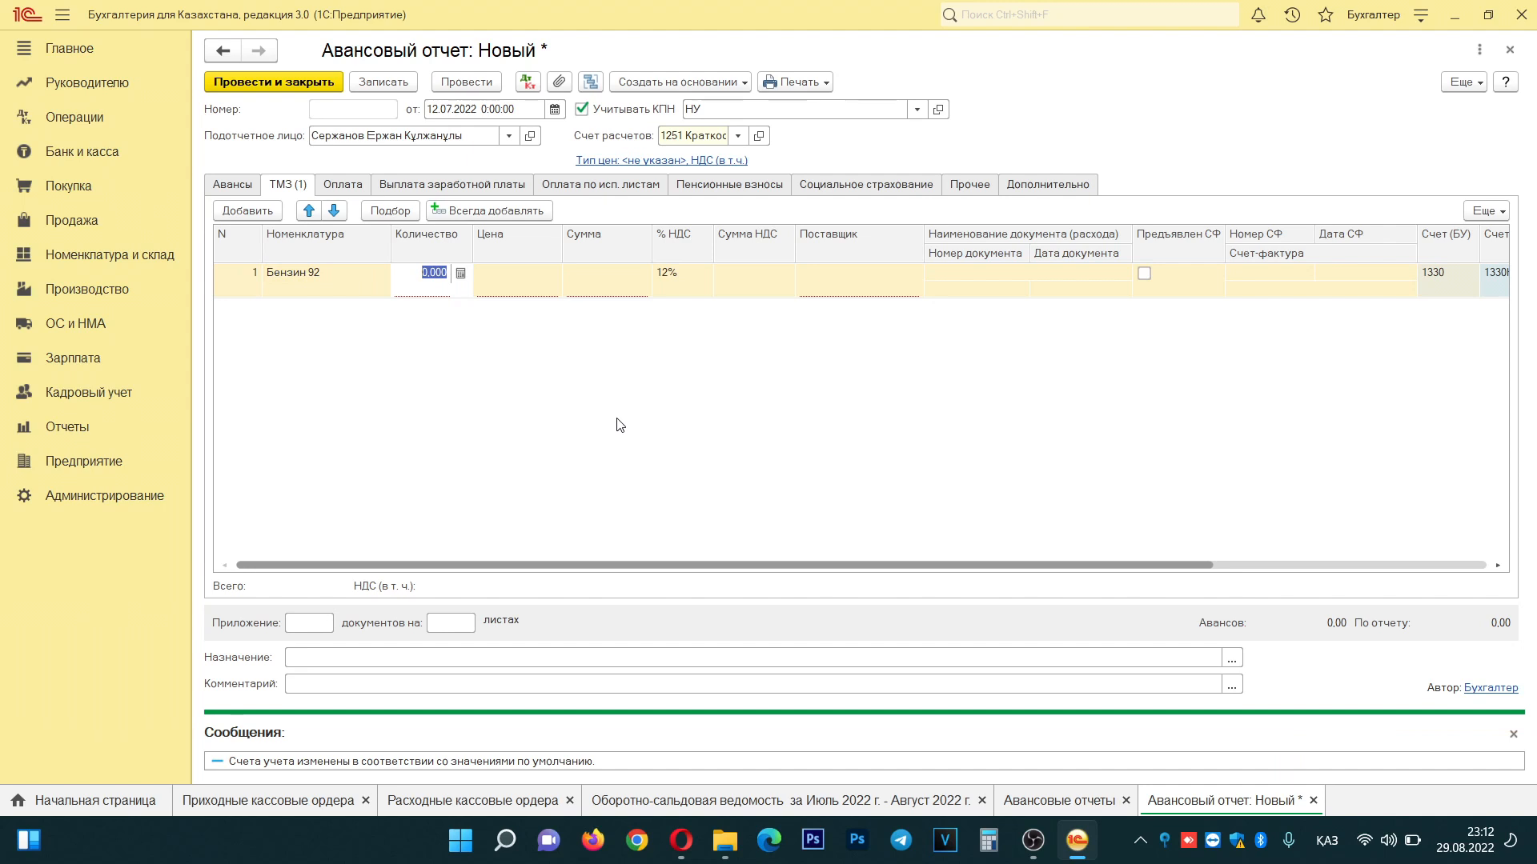
pyautogui.write('500')
pyautogui.press('Return')
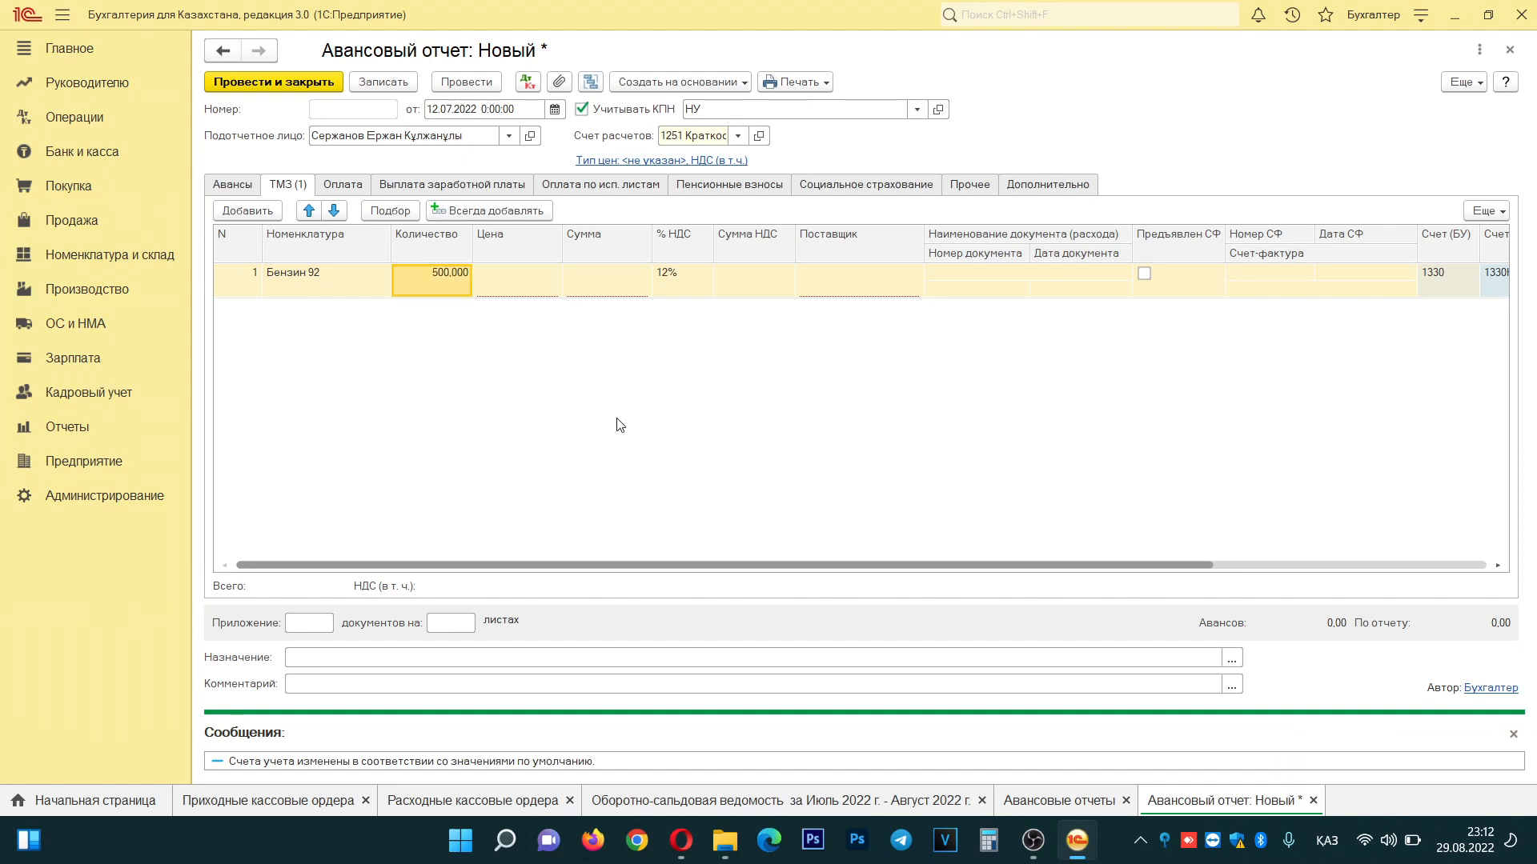
pyautogui.click(527, 288)
pyautogui.write('100')
pyautogui.press('Return')
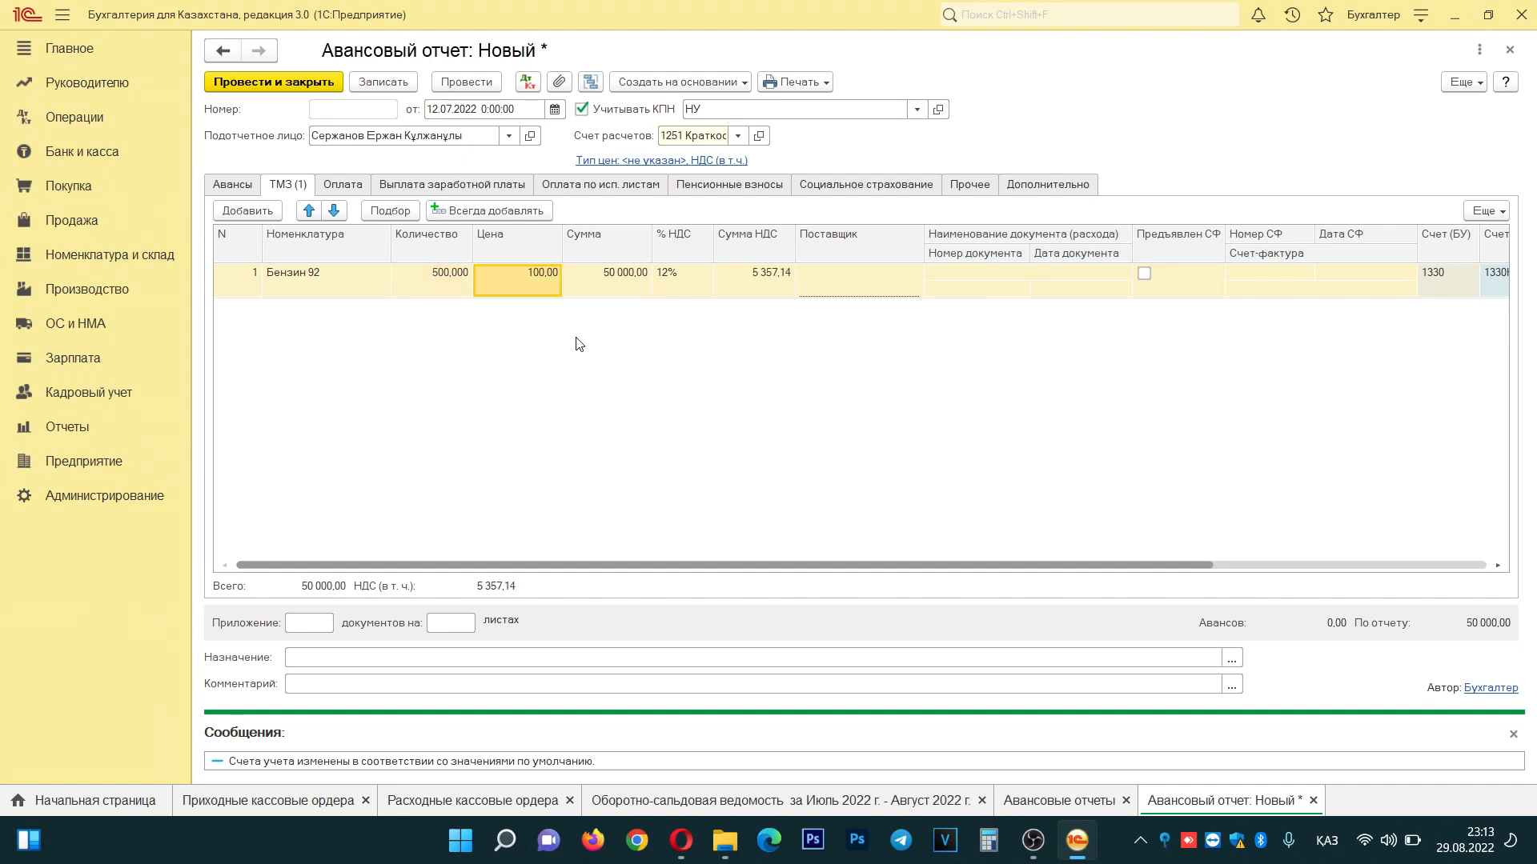
# - Check the 50 000,00 line total and set the line's VAT rate to Без НДС
pyautogui.click(439, 286)
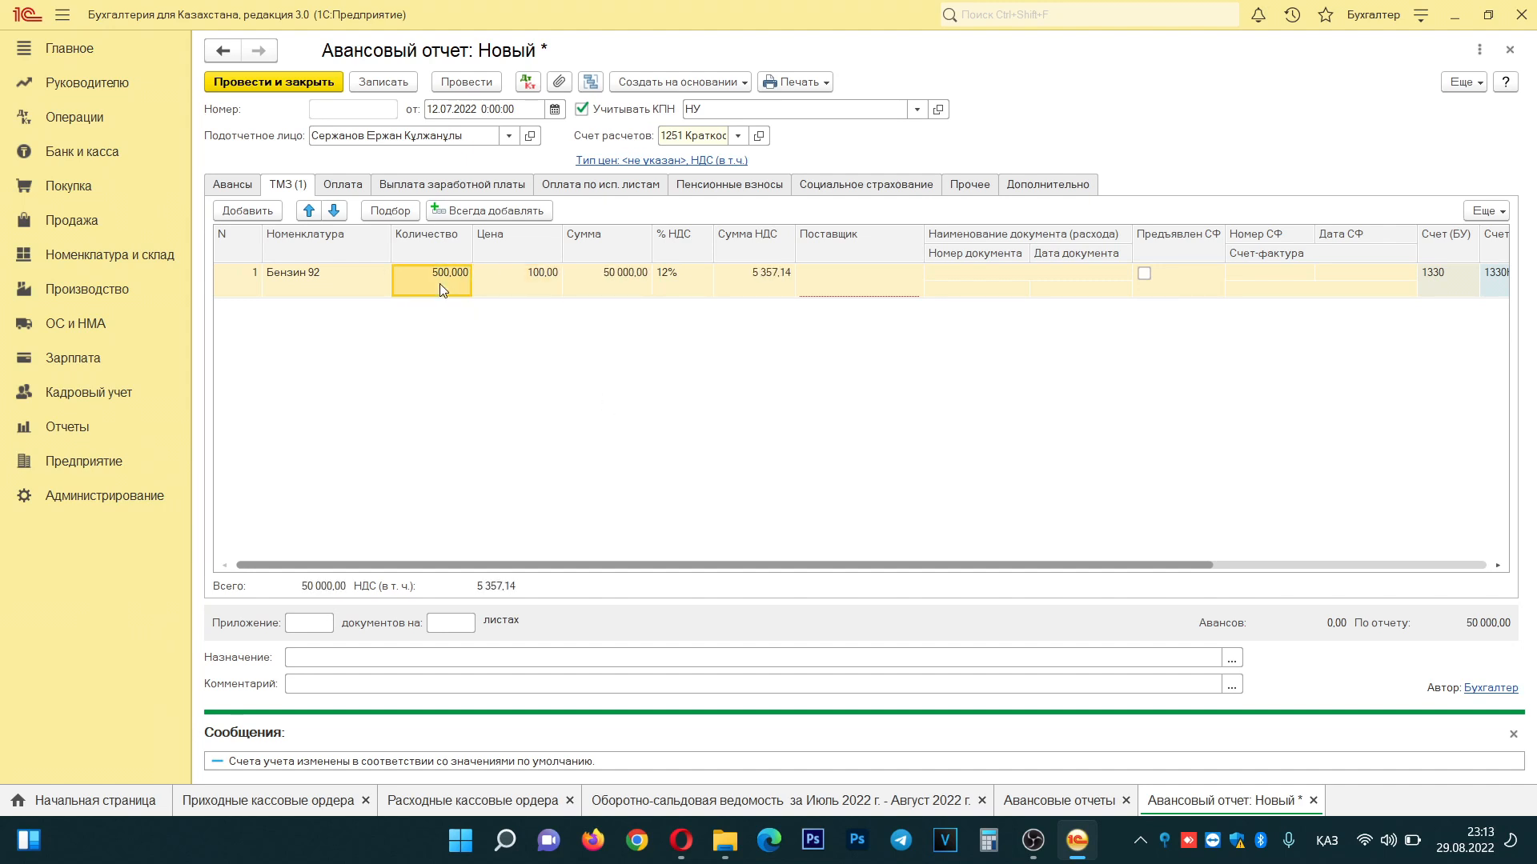
pyautogui.click(537, 292)
pyautogui.click(606, 293)
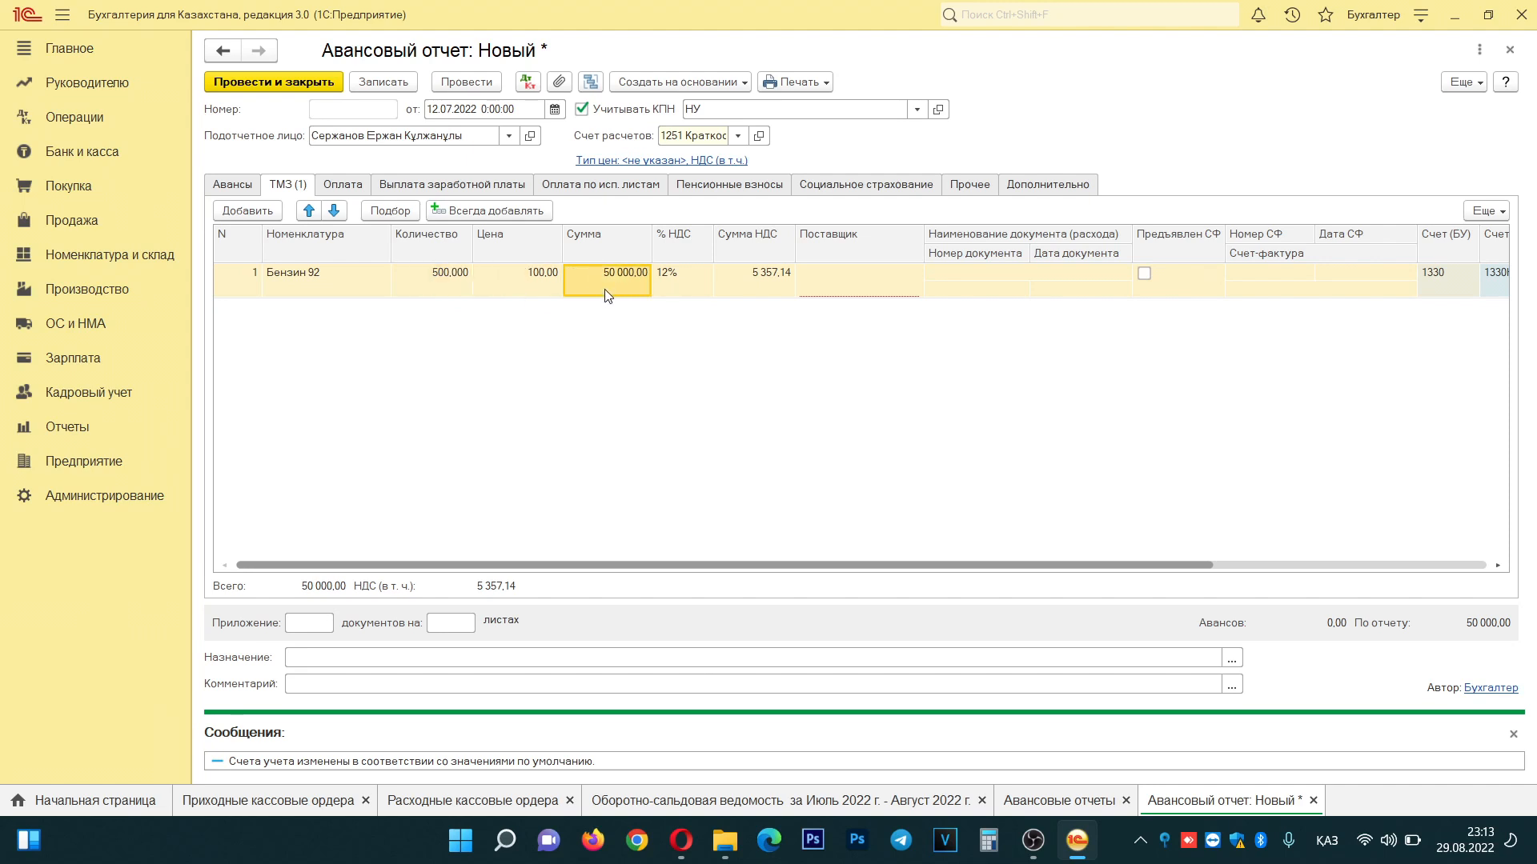
pyautogui.click(686, 290)
pyautogui.click(706, 324)
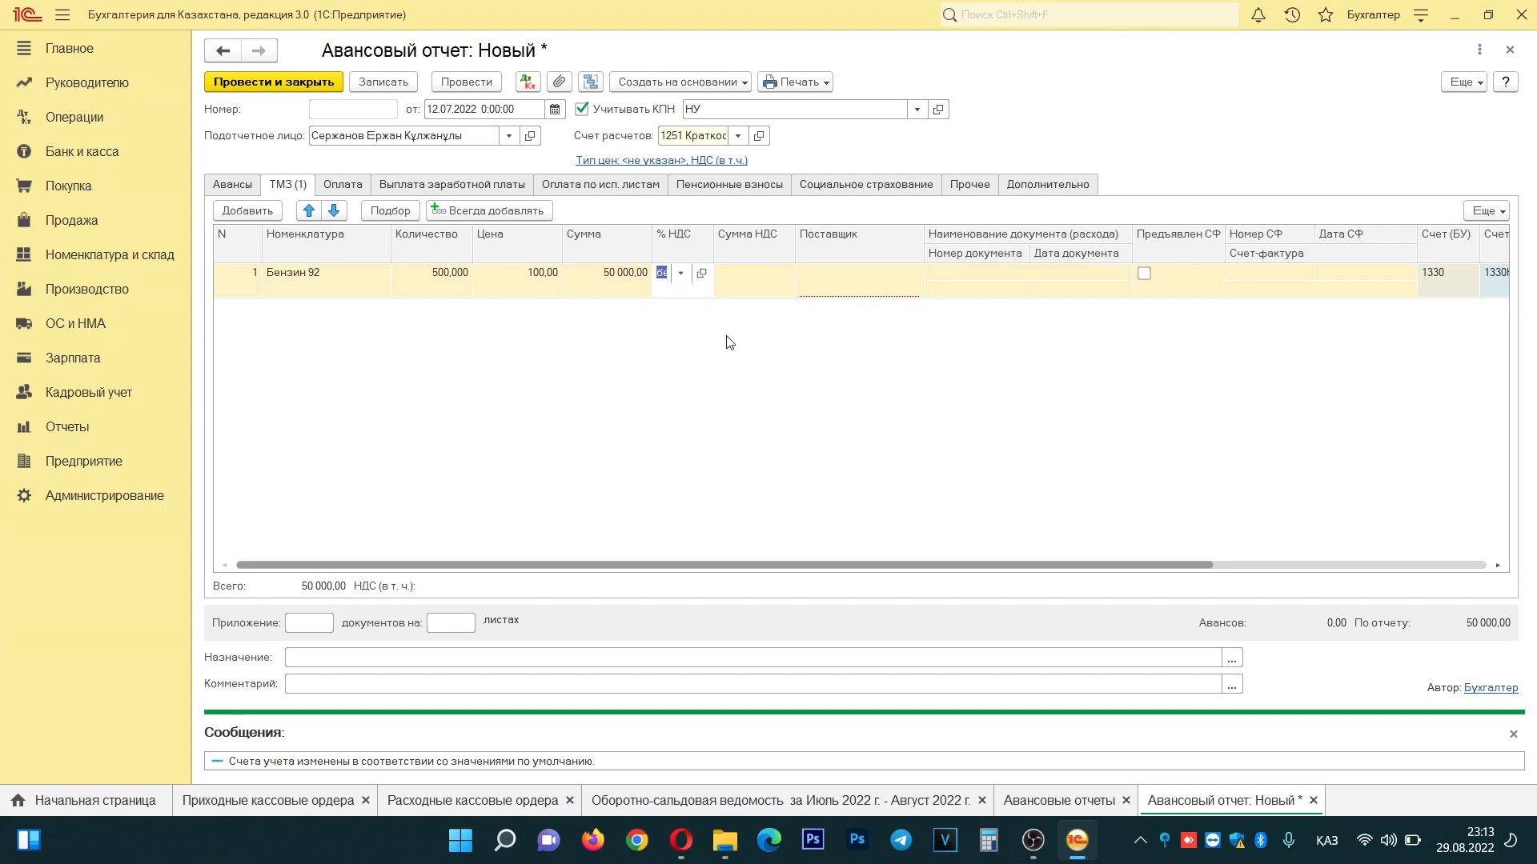
pyautogui.click(845, 293)
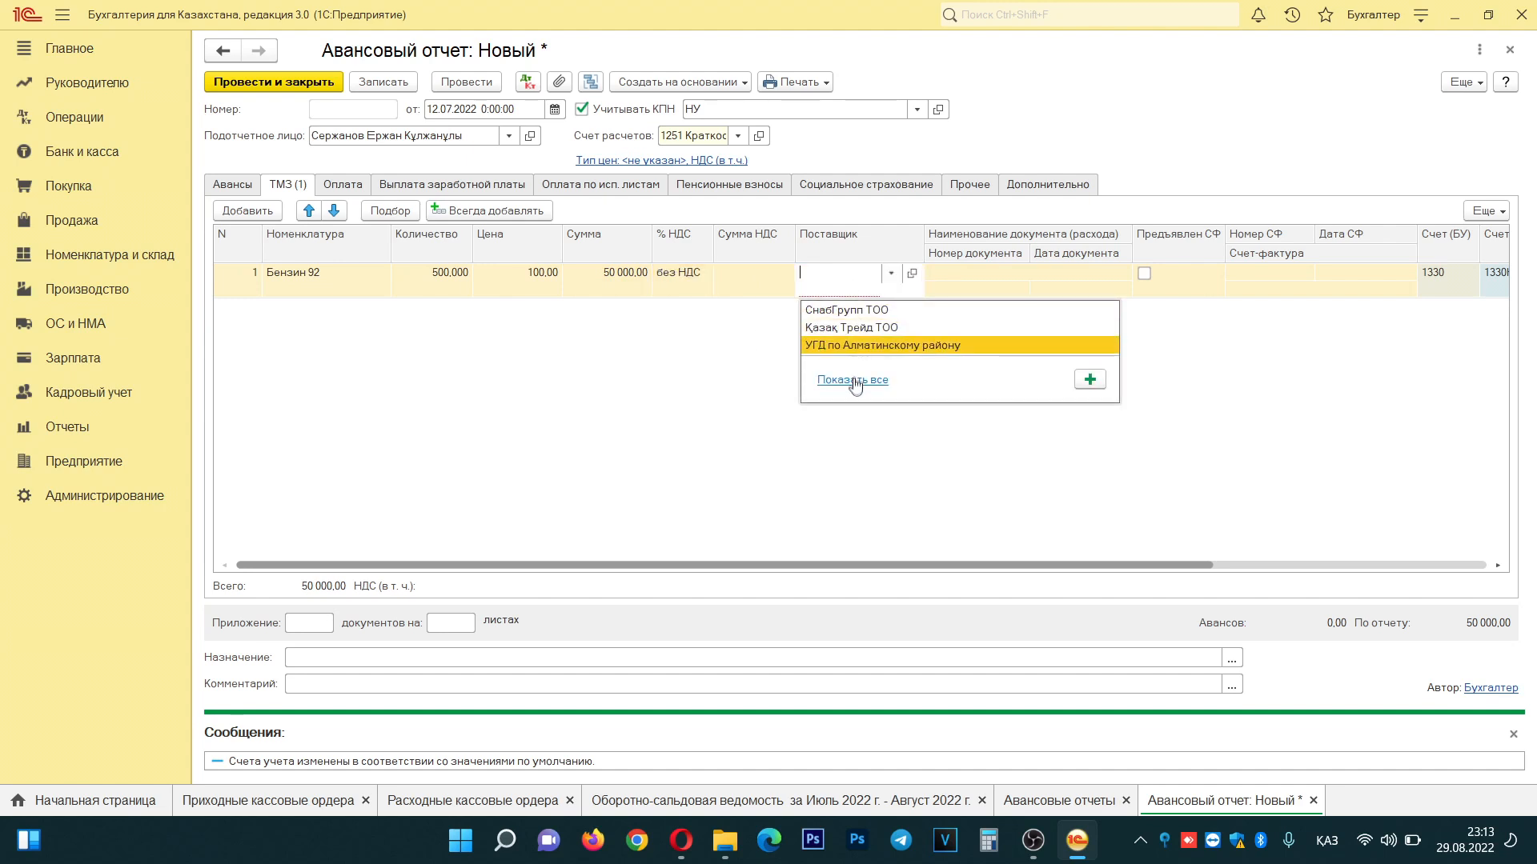
# - Open the full counterparty list, enter the Юридические лица group, and start a new record
pyautogui.click(853, 381)
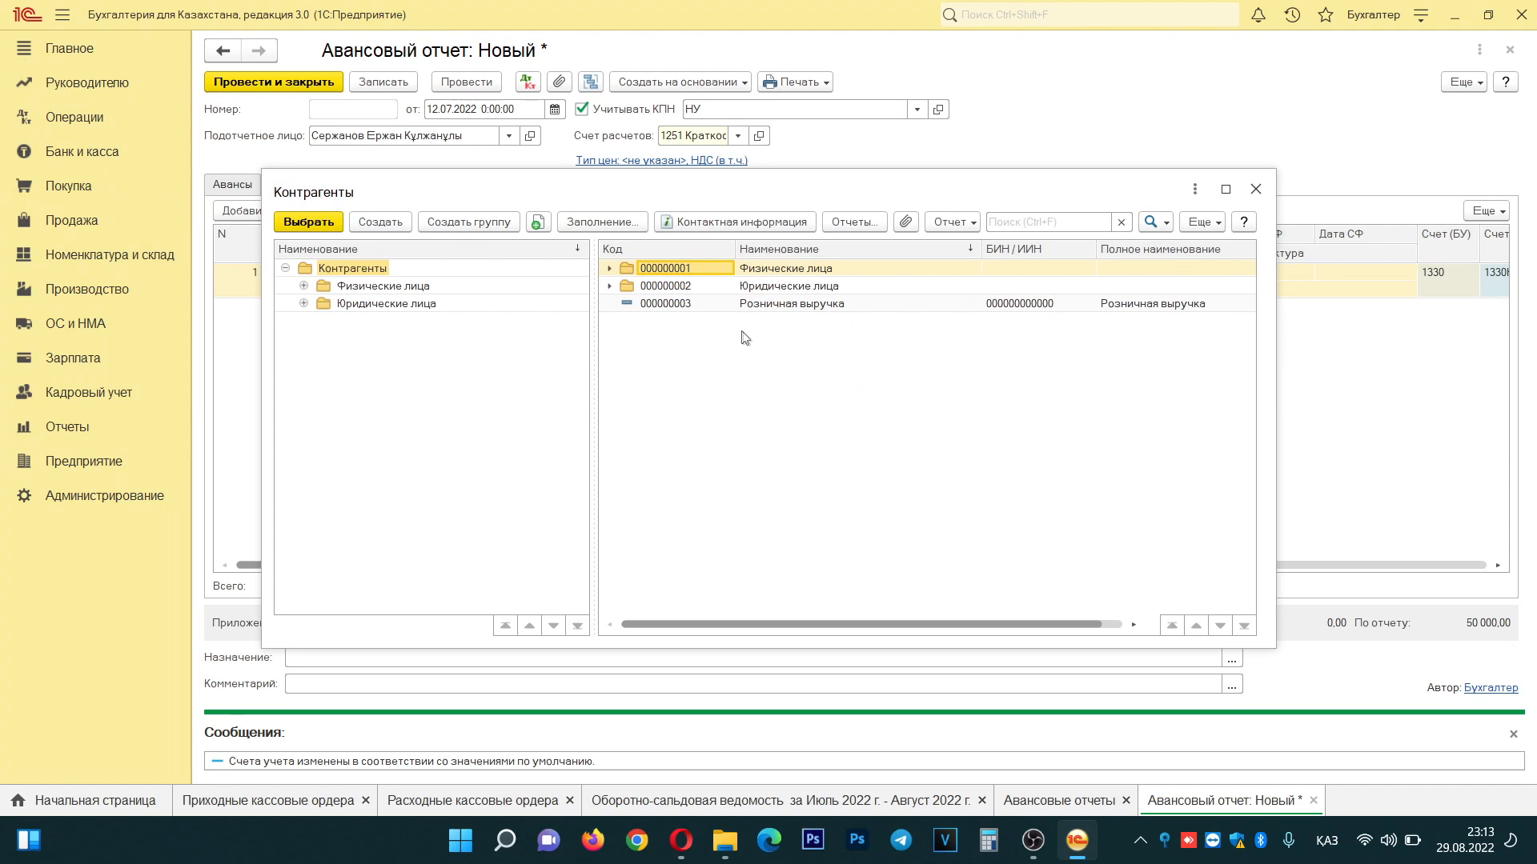
pyautogui.doubleClick(764, 289)
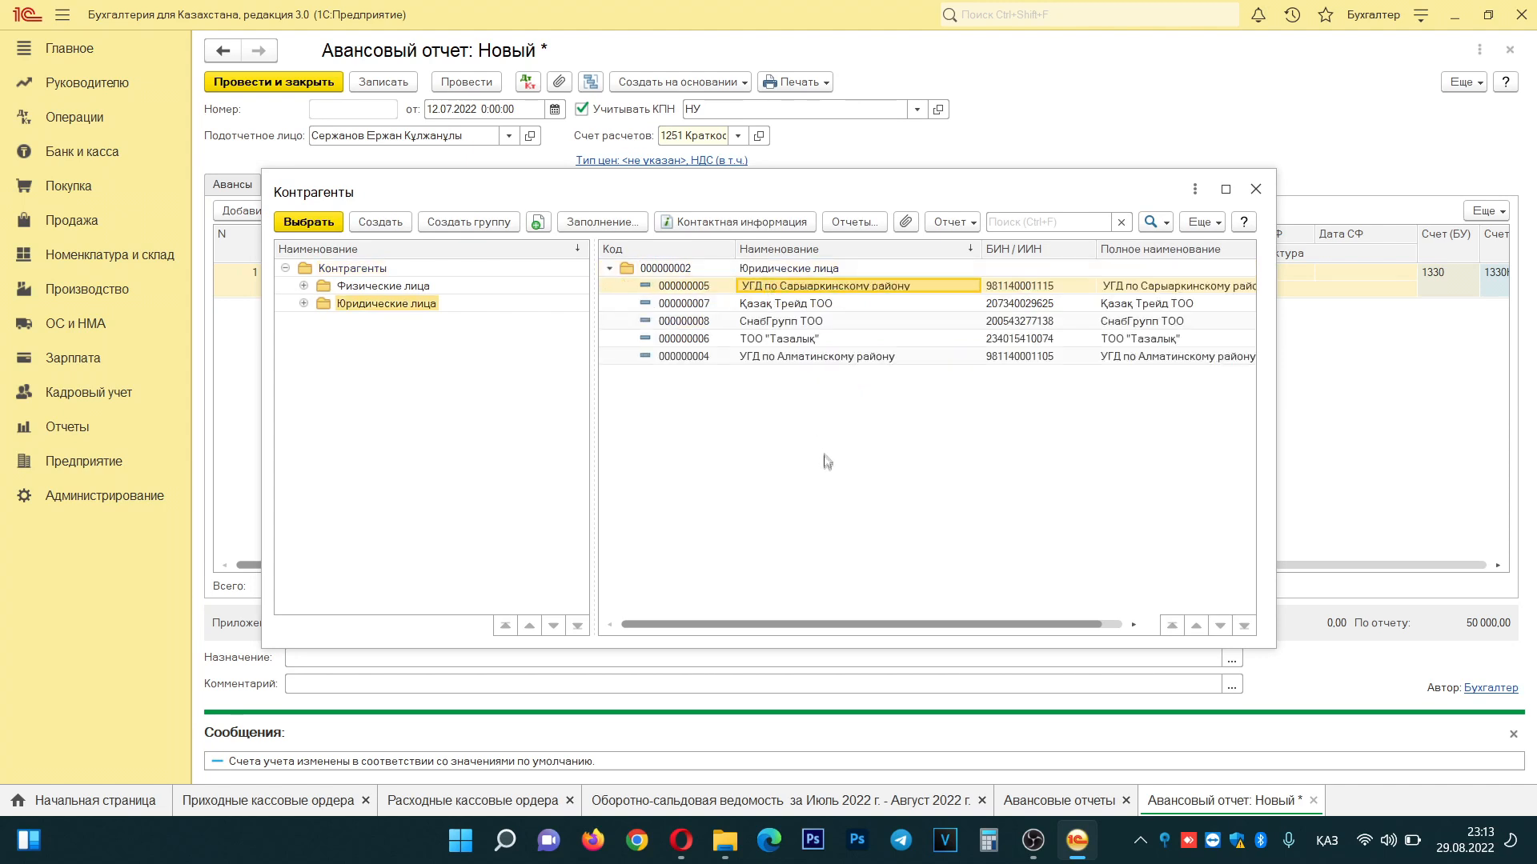
pyautogui.click(371, 225)
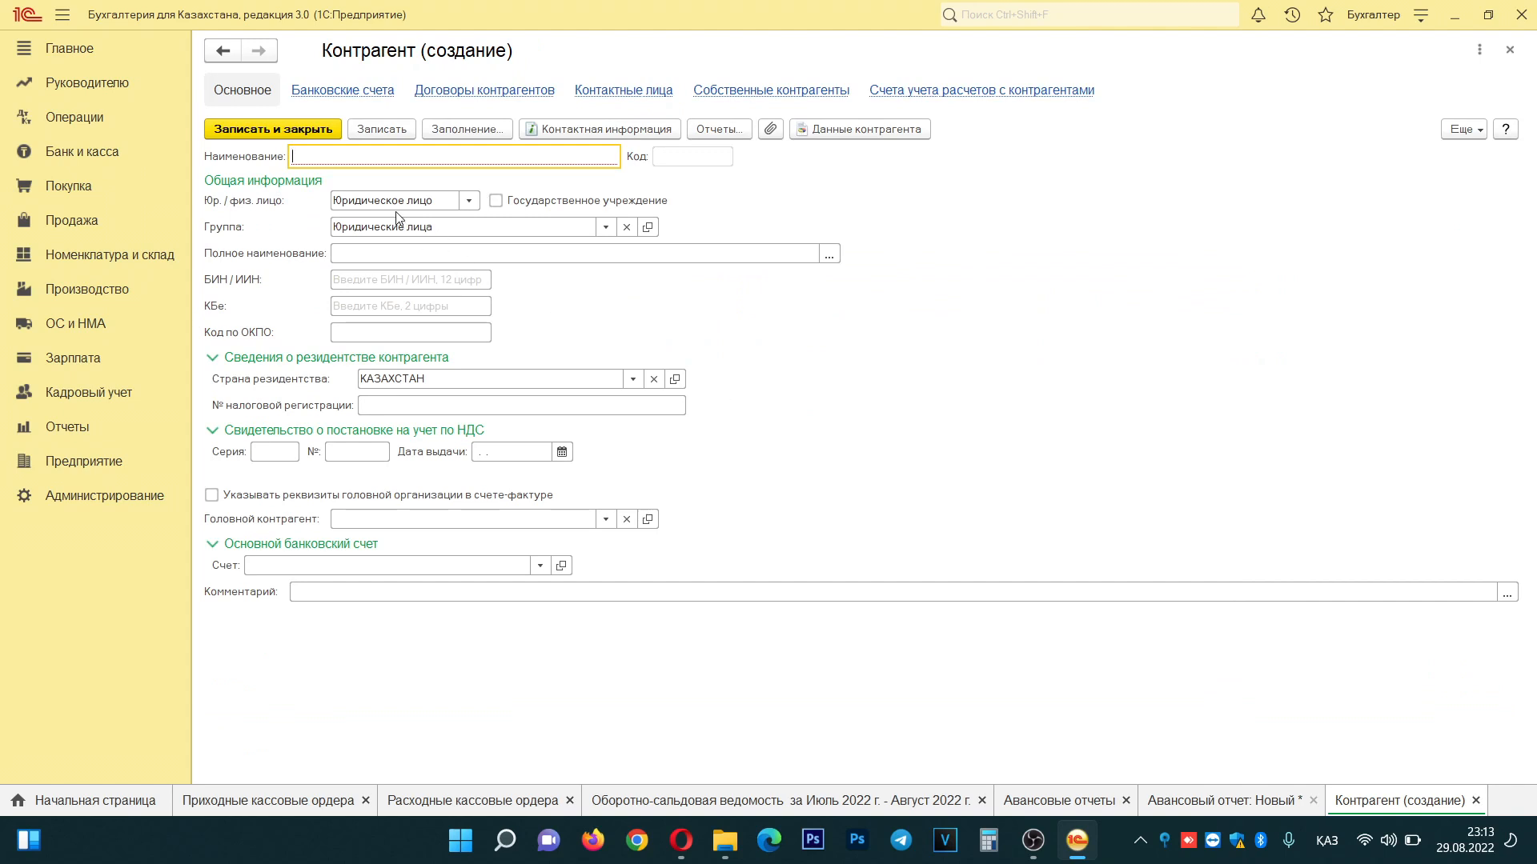
# - Name the new counterparty 'Жанармай ТОО', moving the ТОО prefix to the end
pyautogui.write('ТОО "Жанармай')
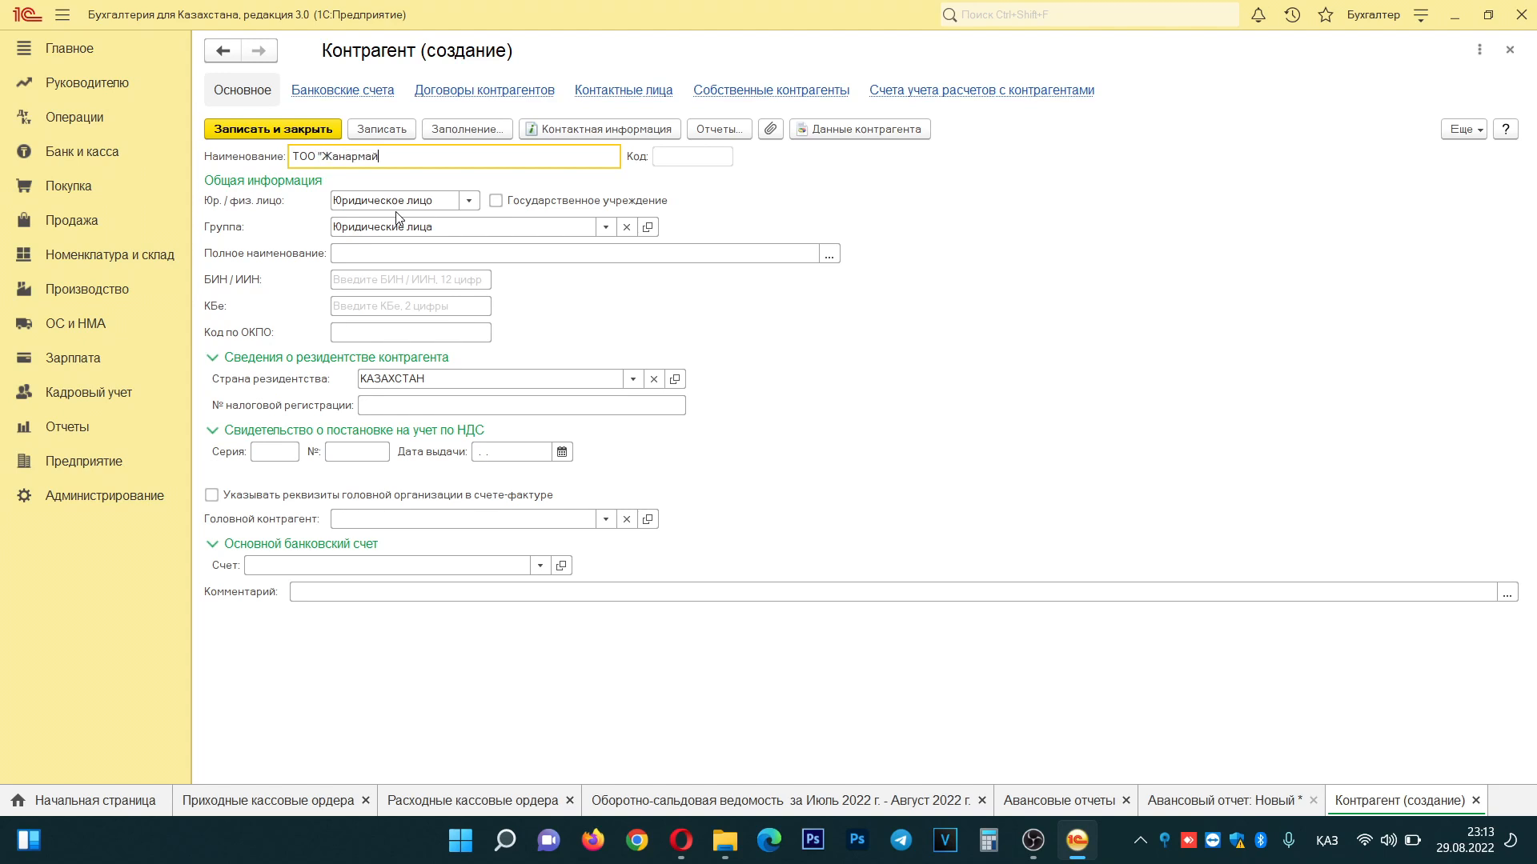
pyautogui.write('"')
pyautogui.press('Tab')
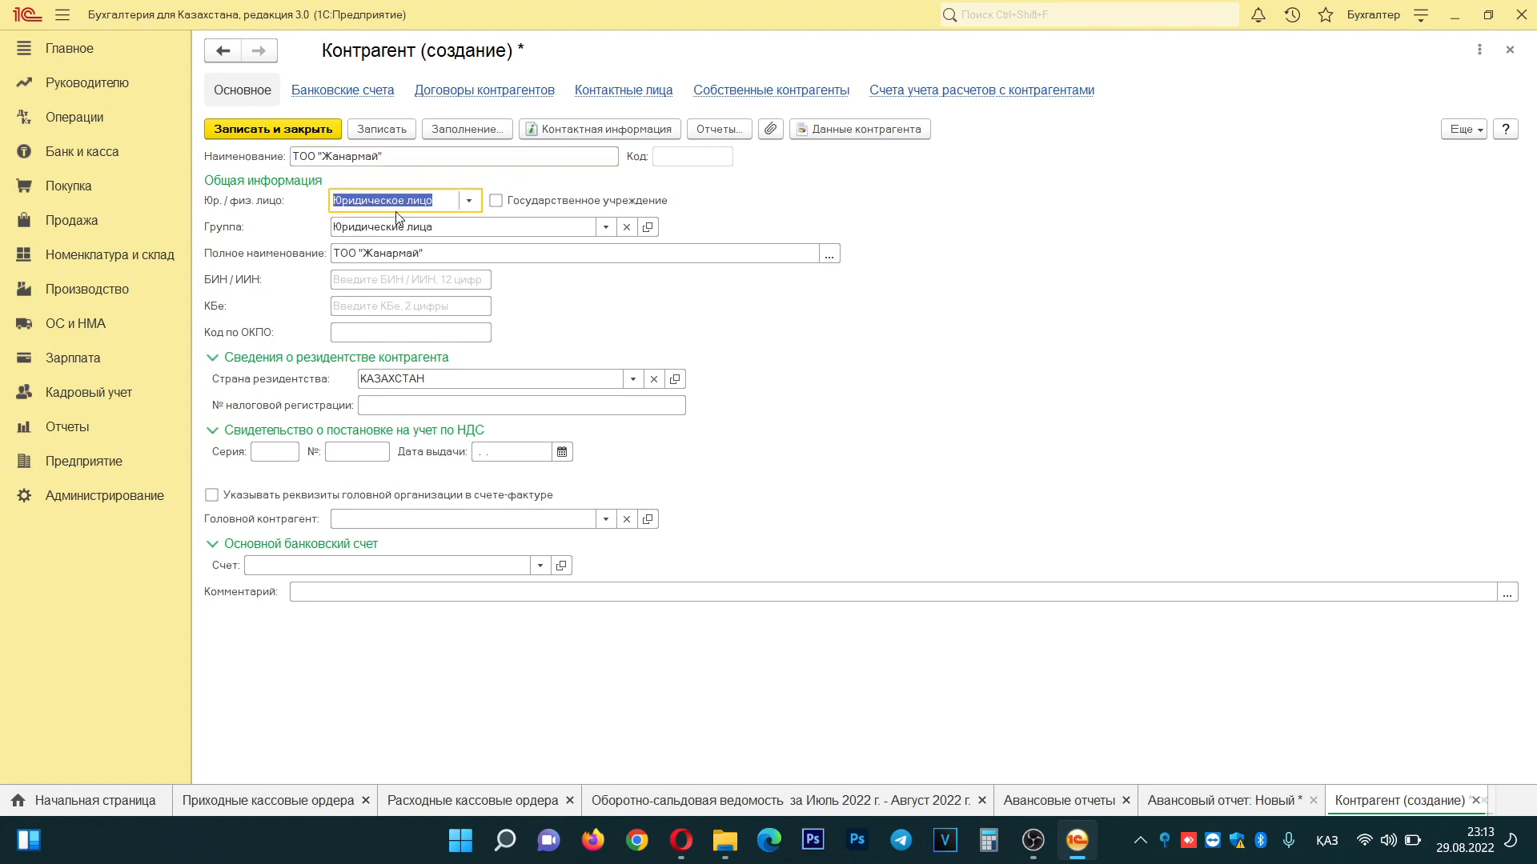
pyautogui.click(406, 277)
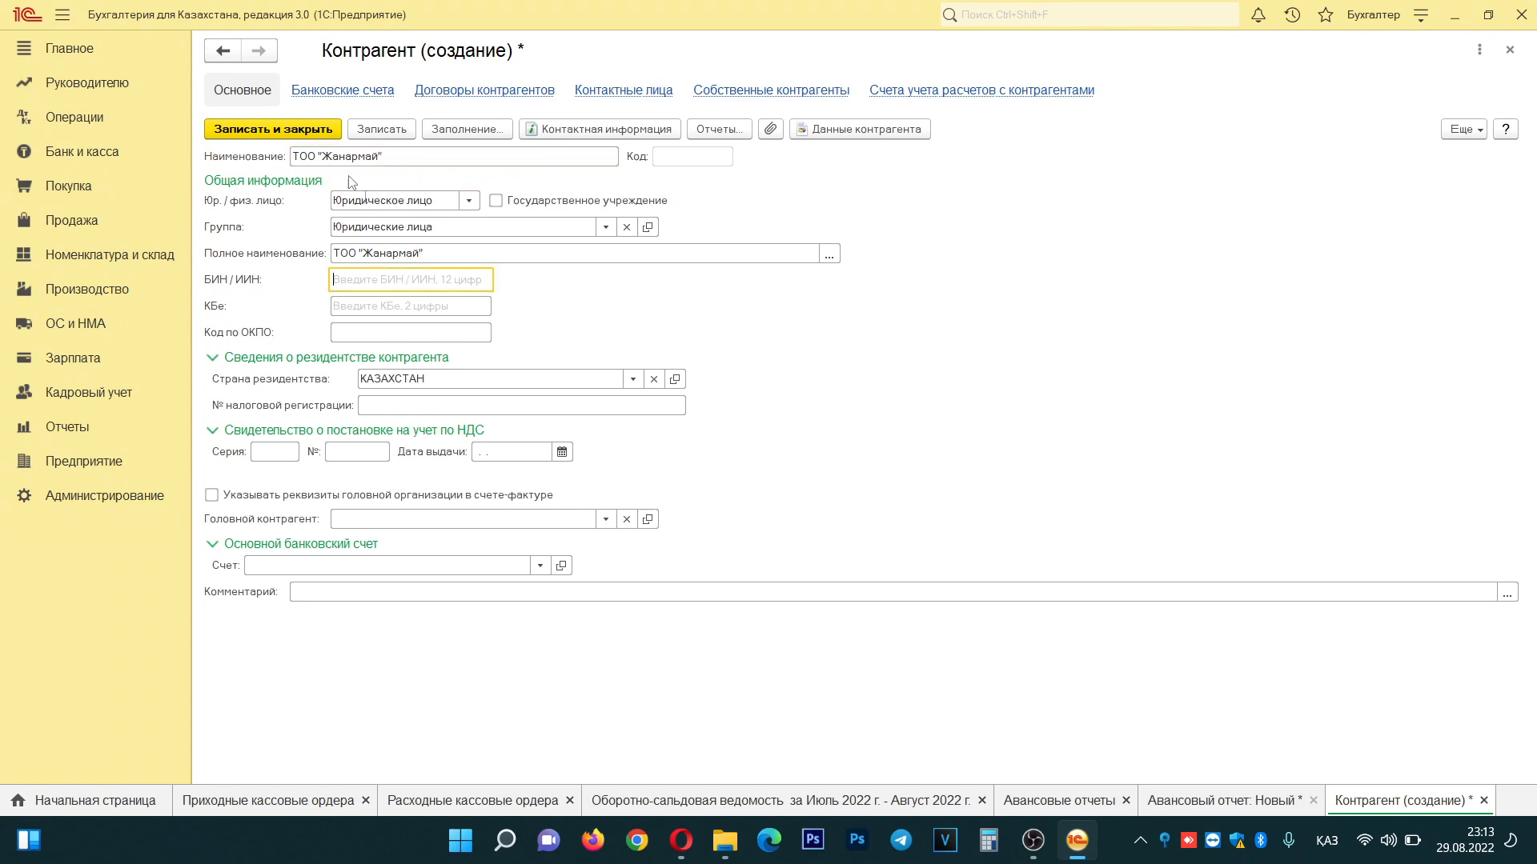
pyautogui.click(398, 157)
pyautogui.click(401, 157)
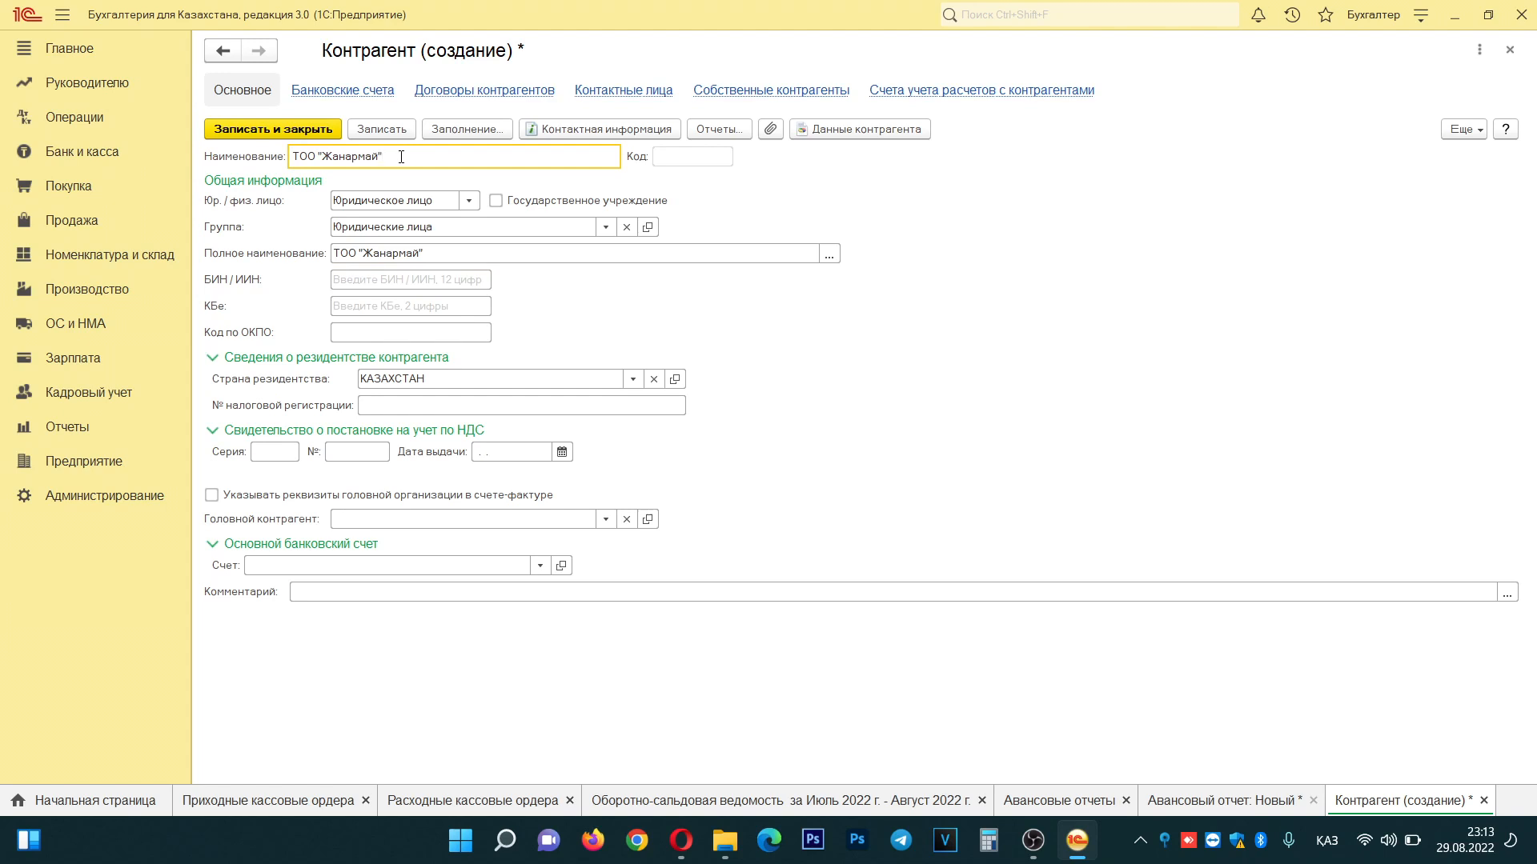
pyautogui.moveTo(324, 152); pyautogui.dragTo(291, 155)
pyautogui.press('BackSpace')
pyautogui.write('ТОО')
# - Enter the company's BIN/IIN, then save and close the counterparty
pyautogui.click(376, 276)
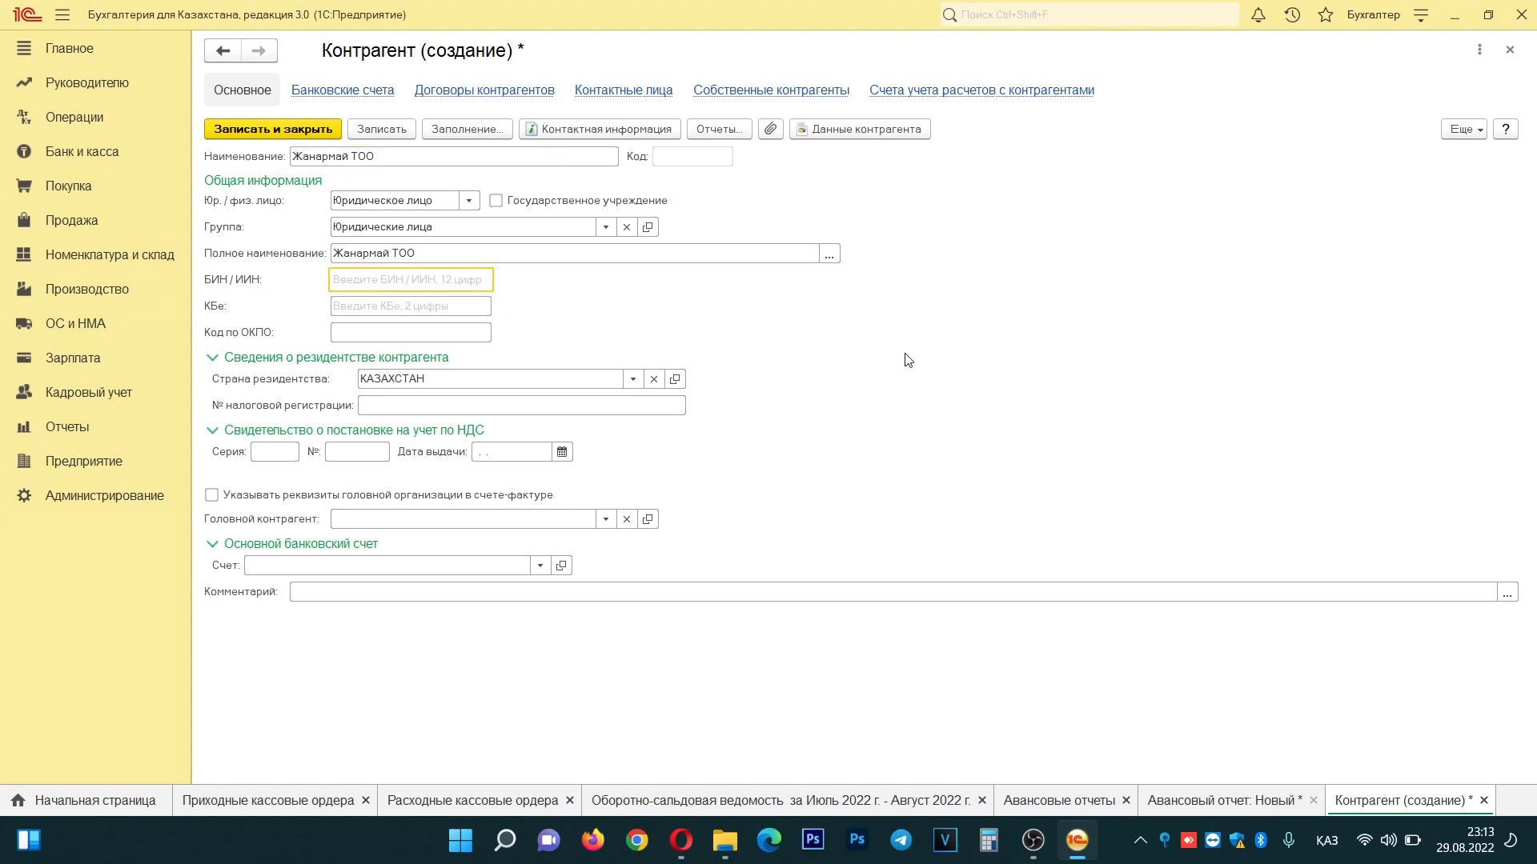
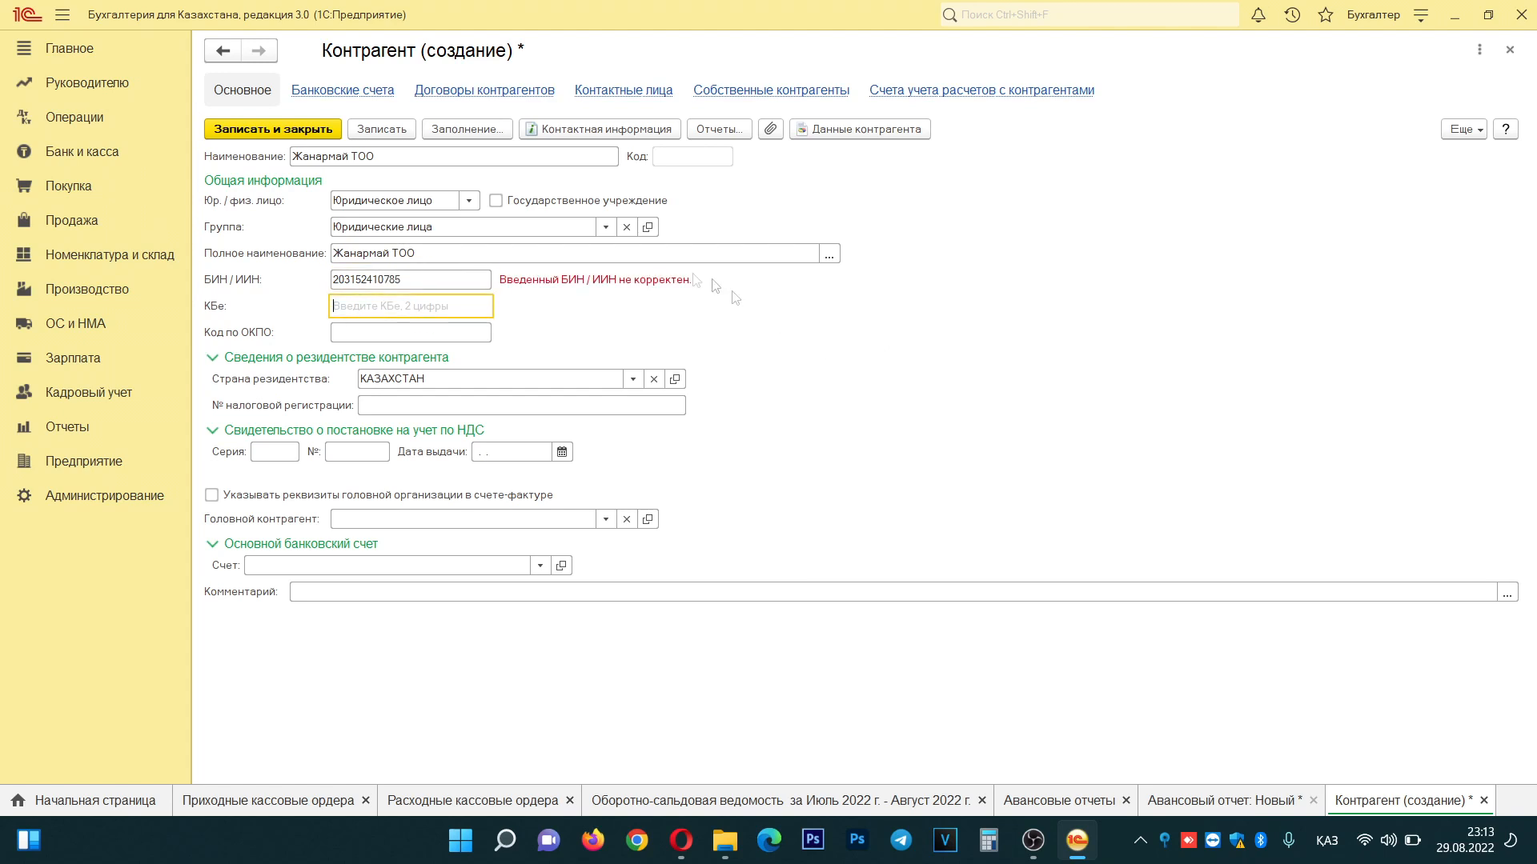
pyautogui.doubleClick(433, 282)
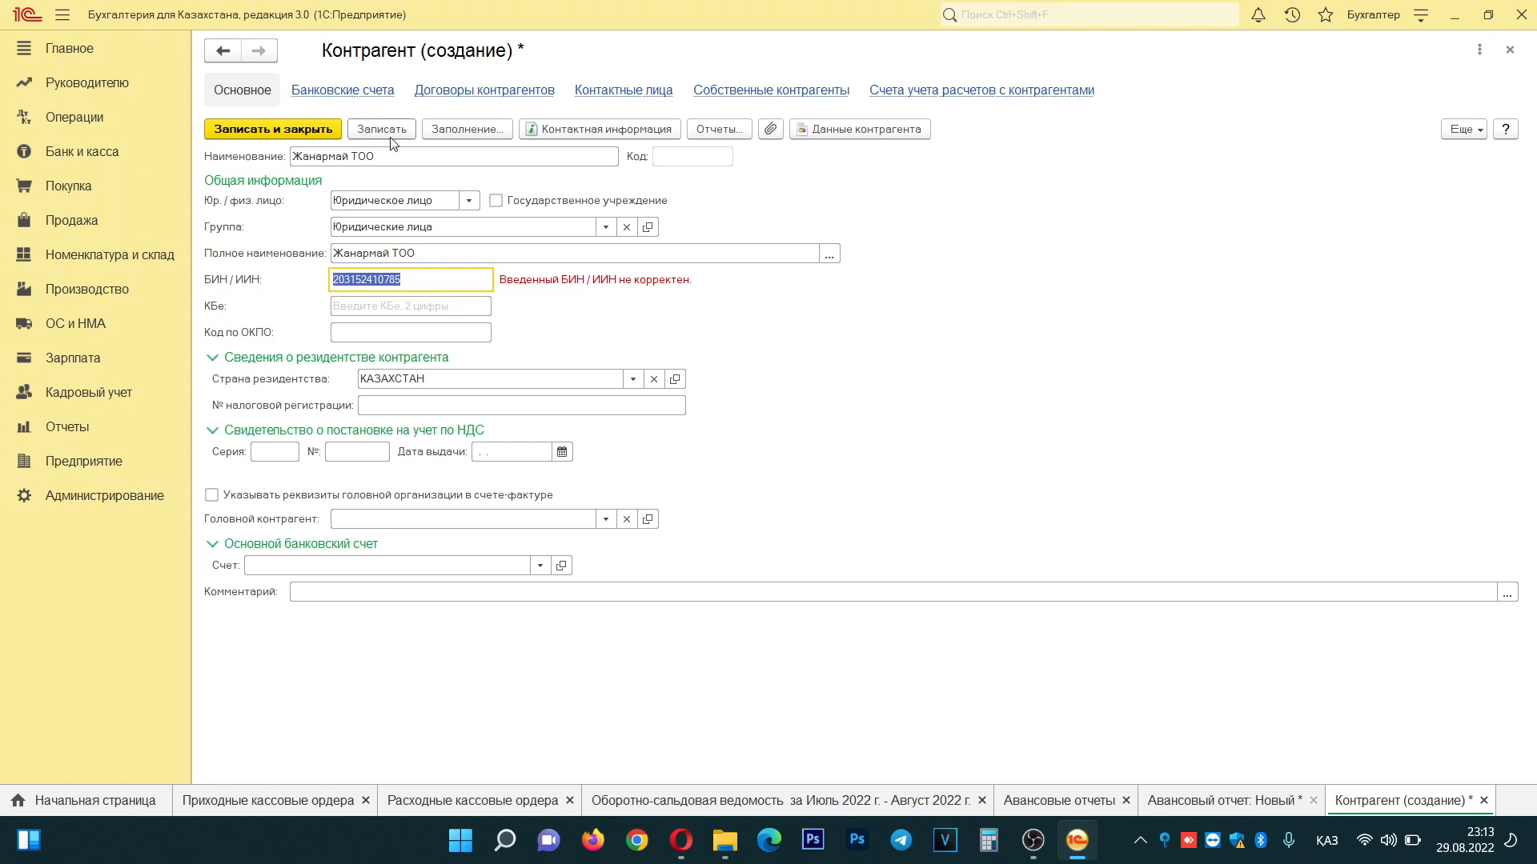
pyautogui.click(391, 136)
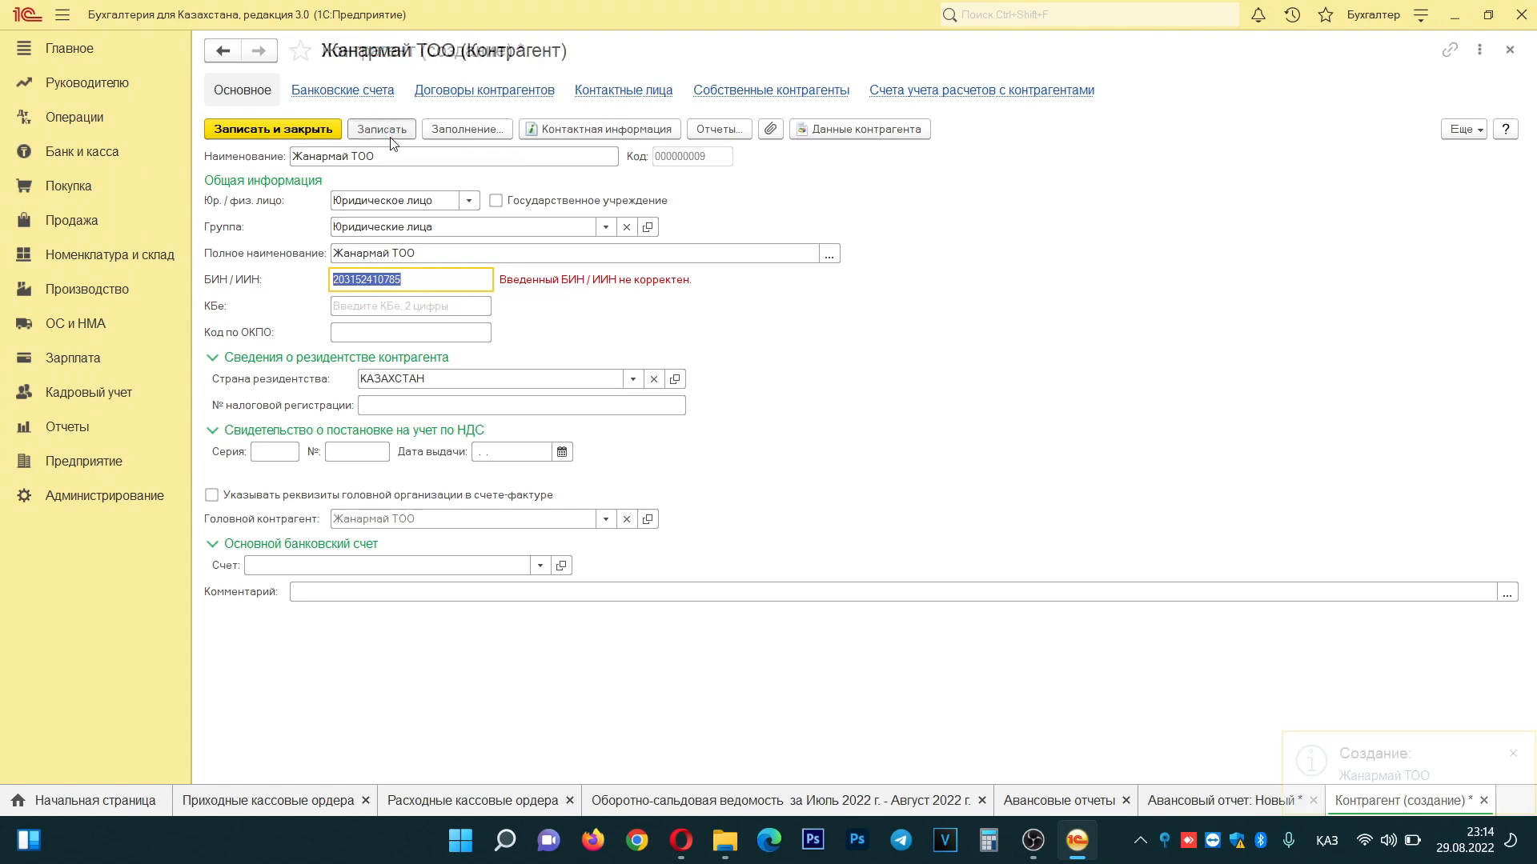
pyautogui.click(286, 133)
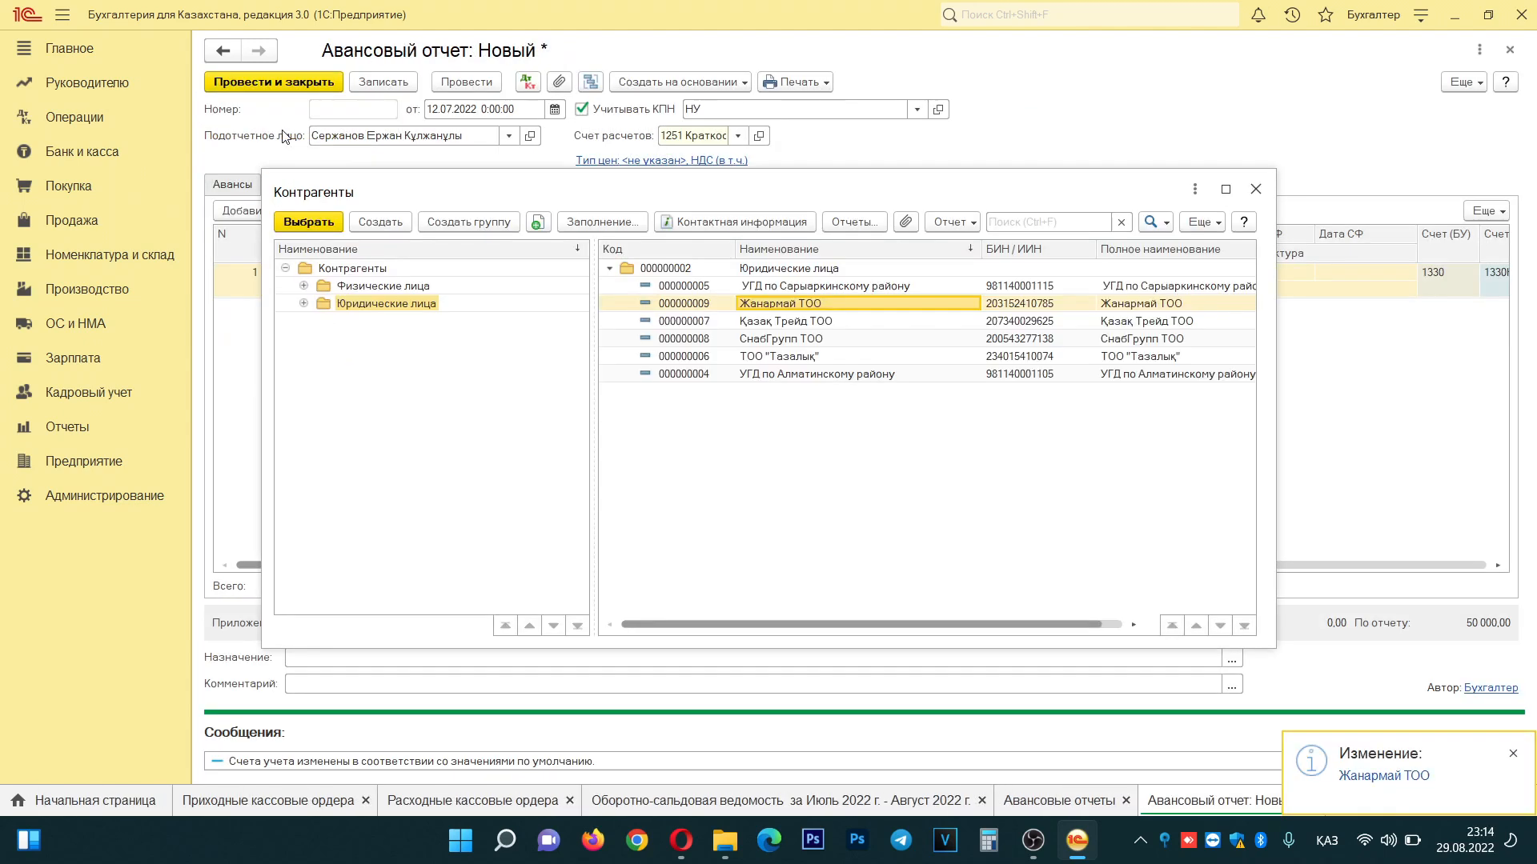
# - Choose Жанармай ТОО as supplier and record presented invoice number 15
pyautogui.doubleClick(867, 310)
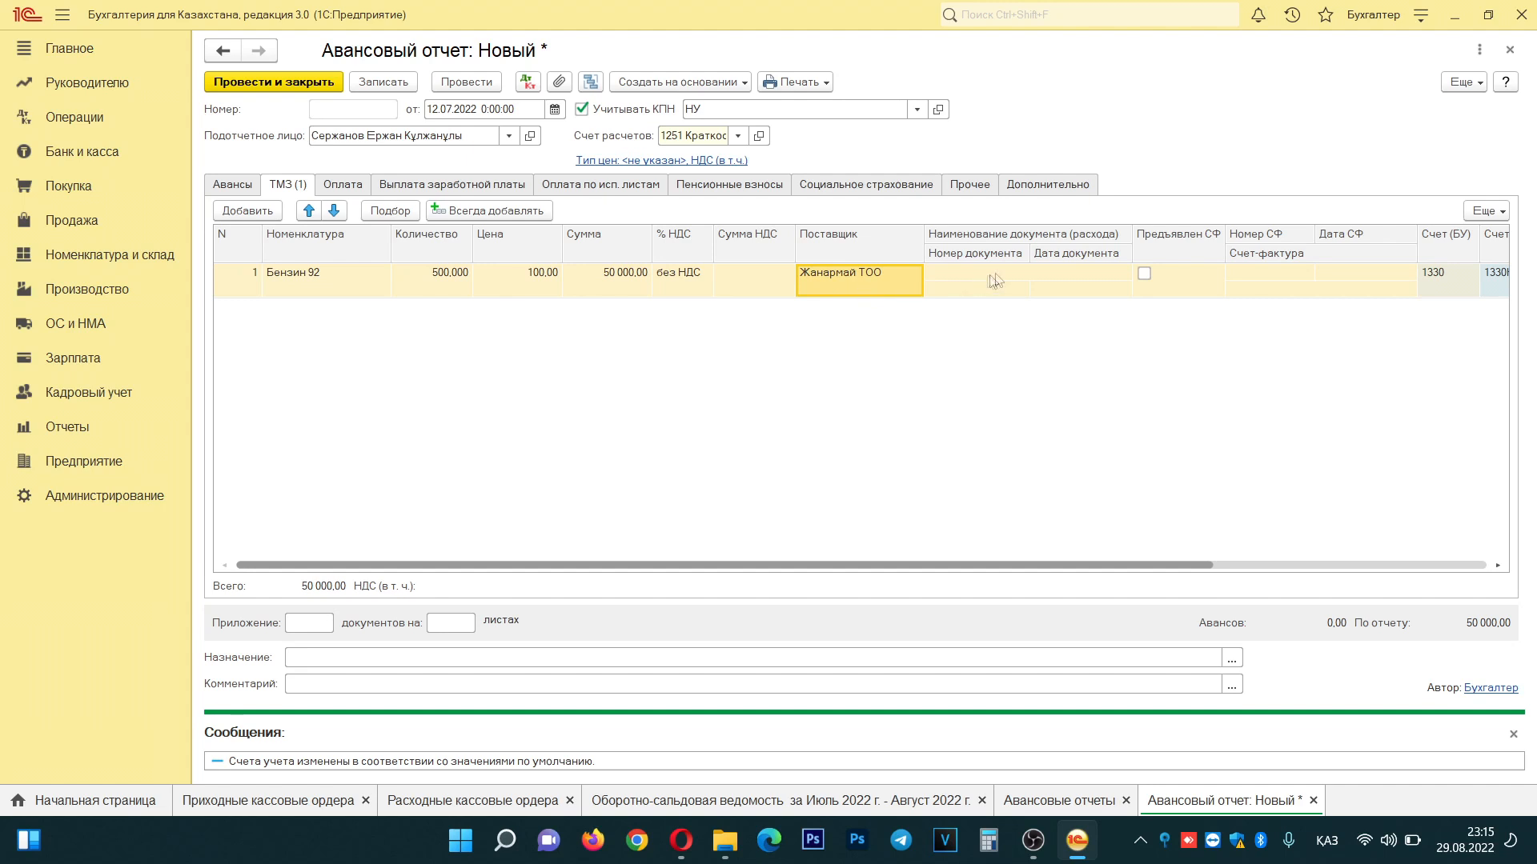
pyautogui.click(1145, 275)
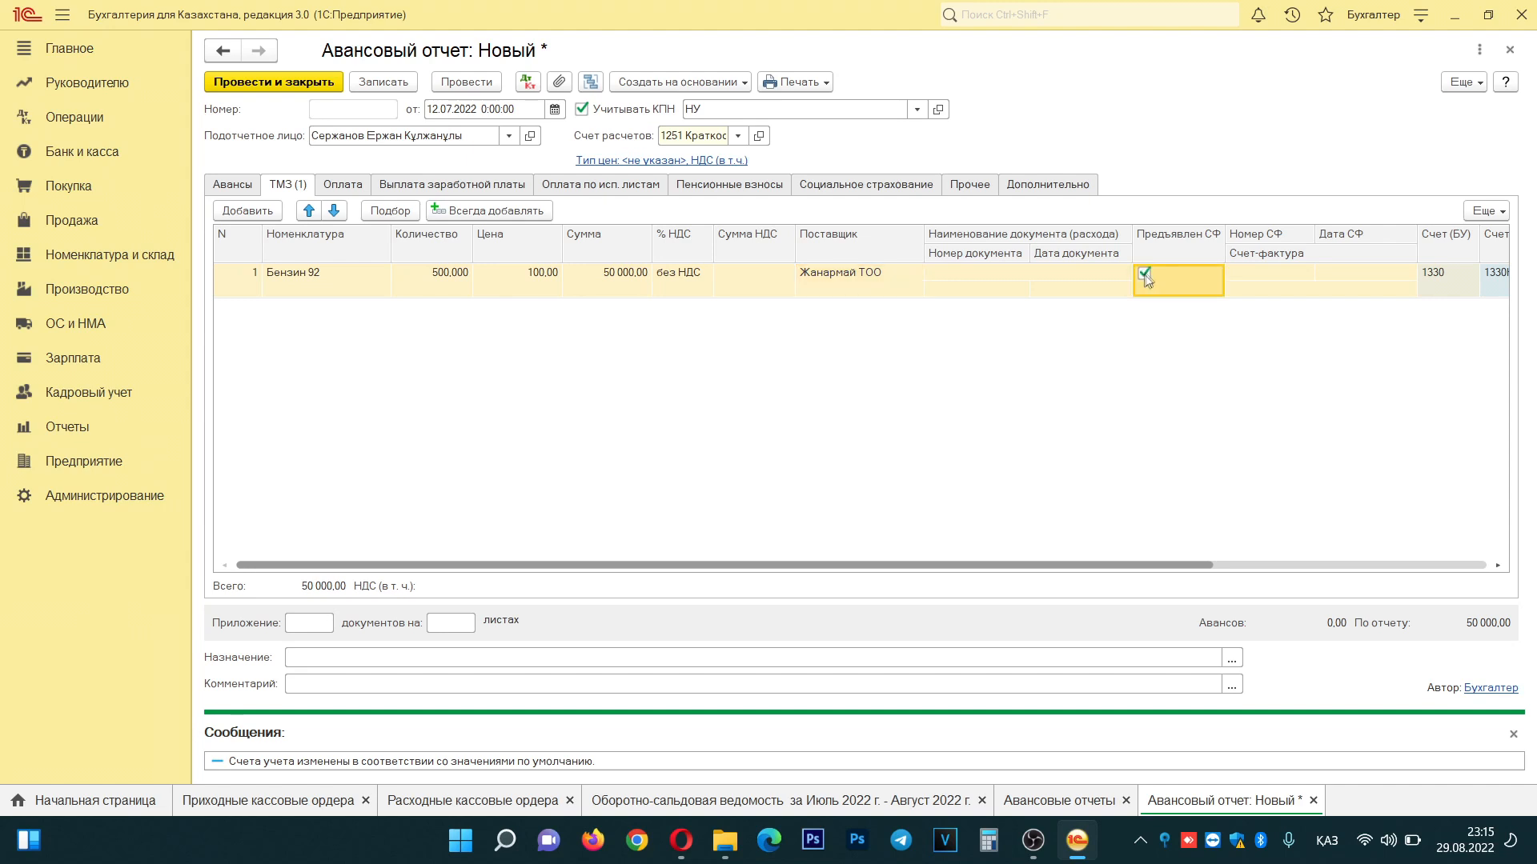
pyautogui.click(1266, 274)
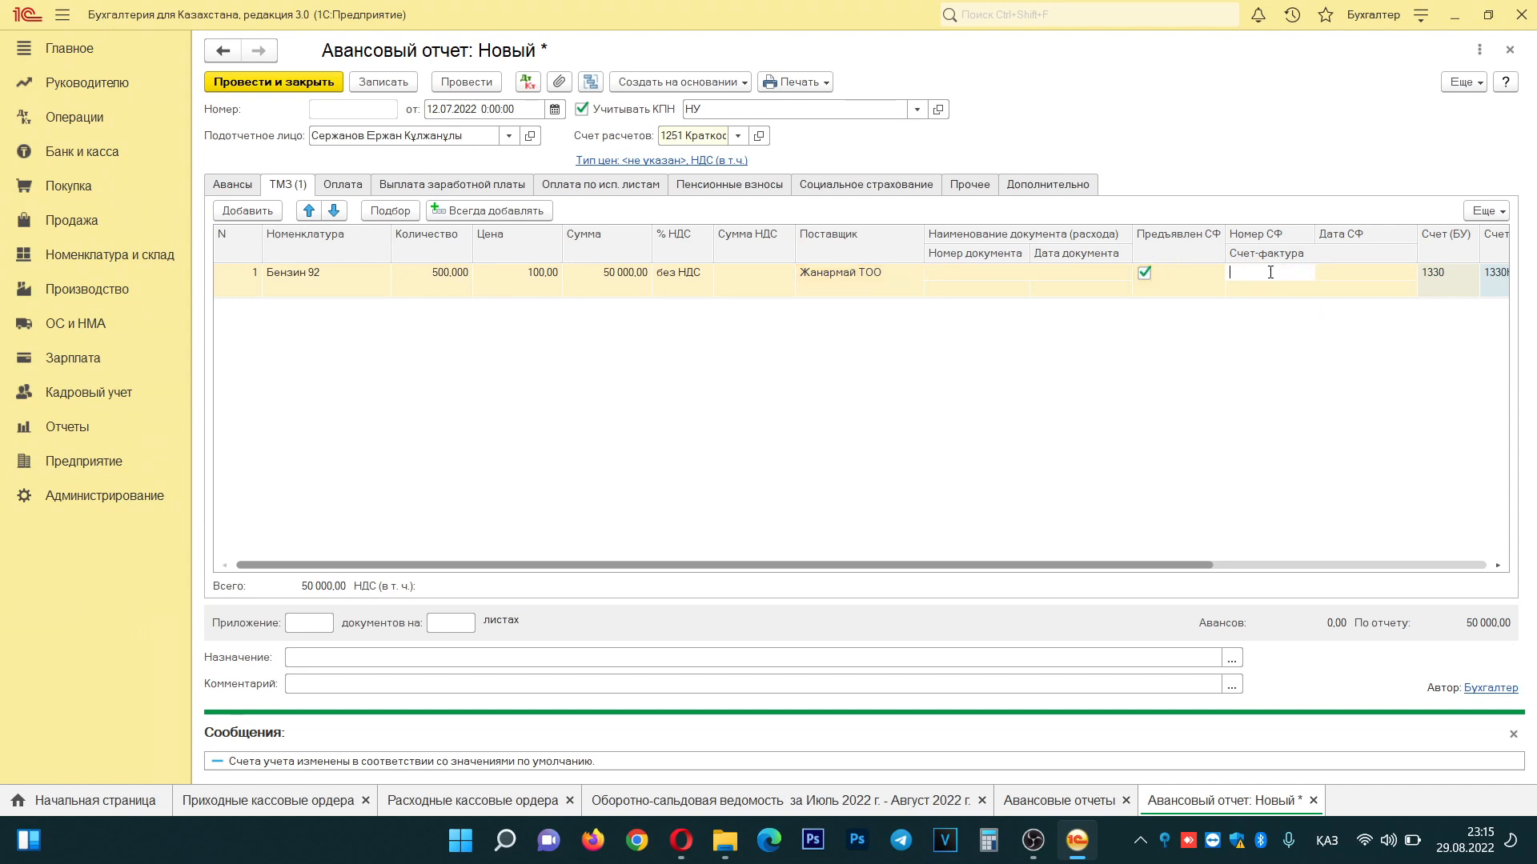
pyautogui.write('15')
pyautogui.press('Return')
pyautogui.press('Tab')
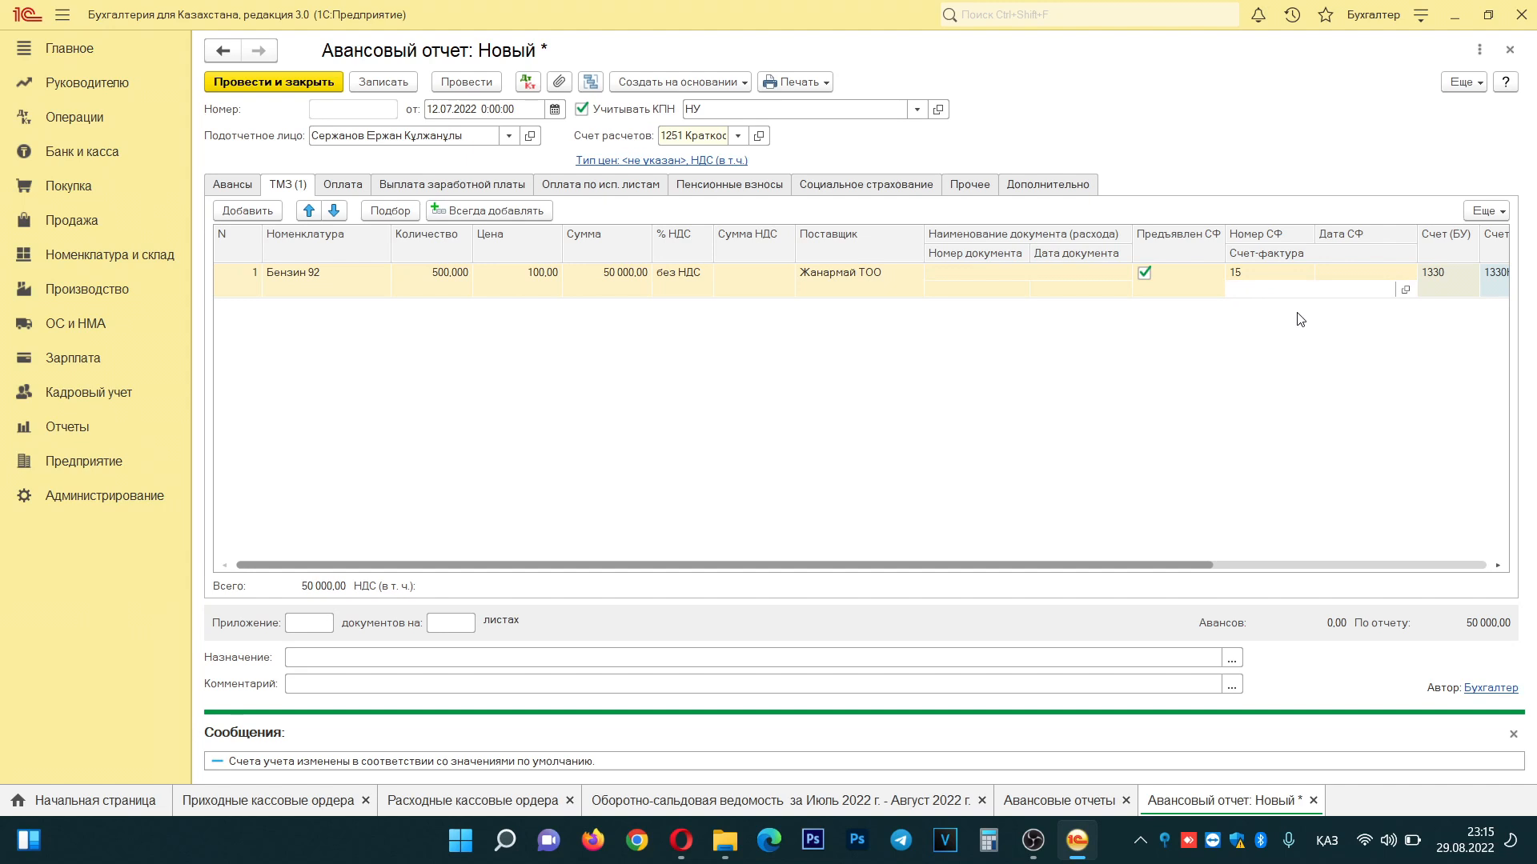
# - Set the invoice date to 12.07.2022 and post and close the advance report
pyautogui.click(1365, 272)
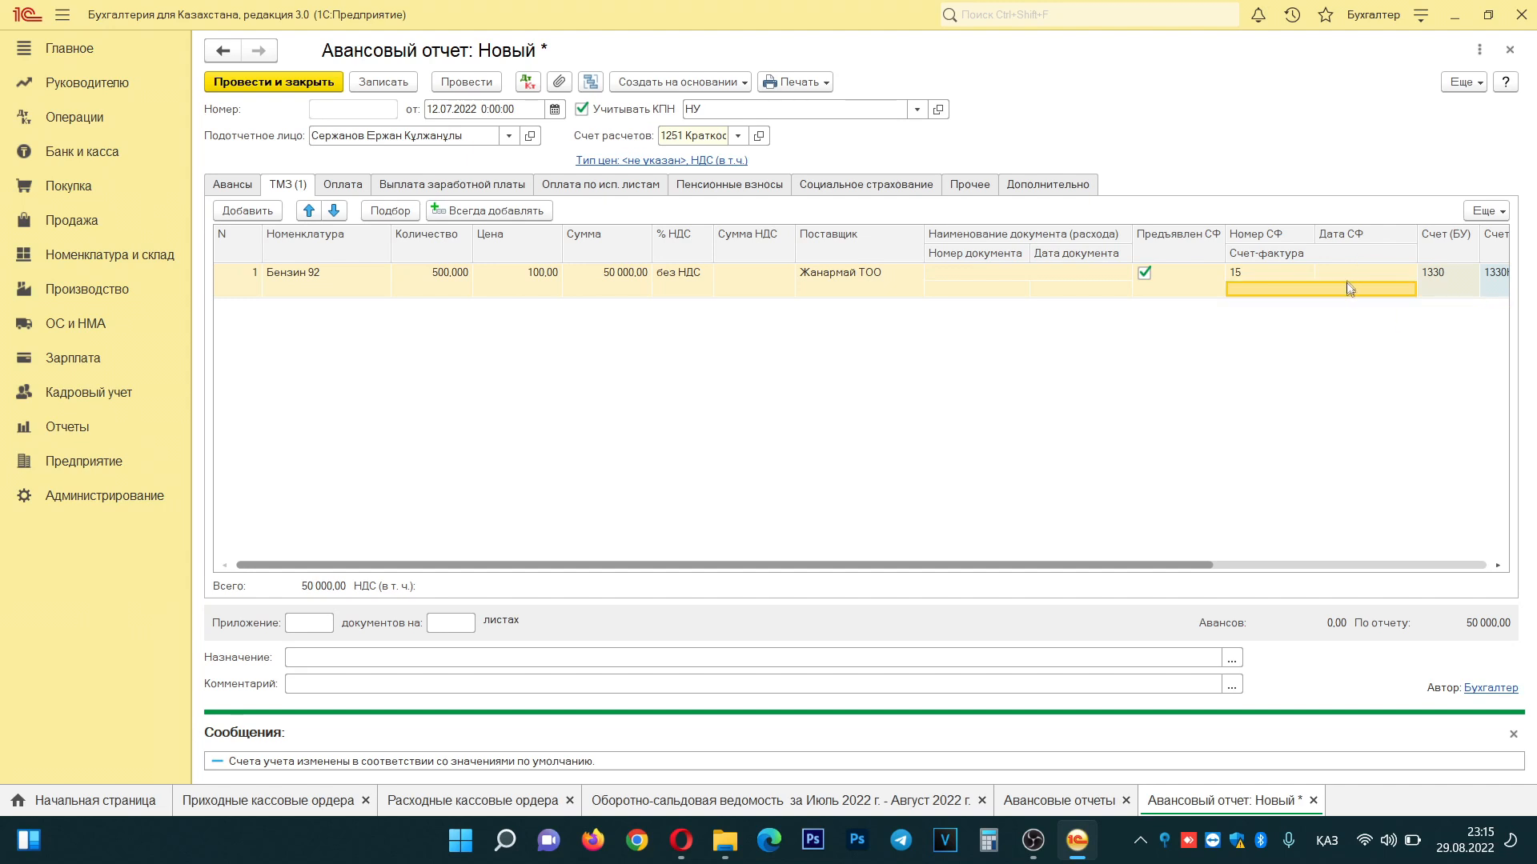
pyautogui.click(1353, 281)
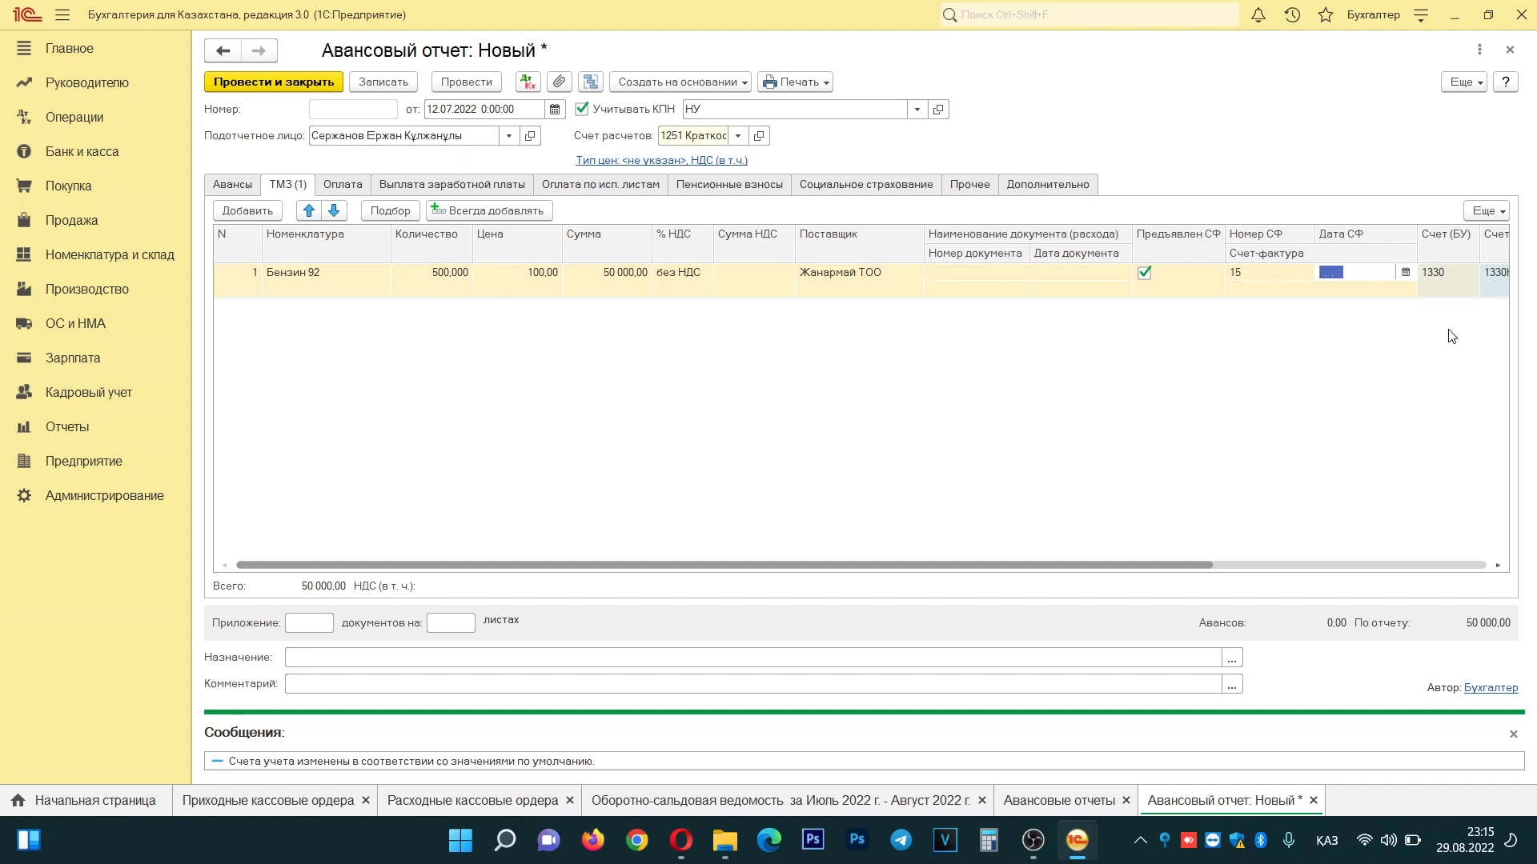
pyautogui.write('12072022')
pyautogui.press('Return')
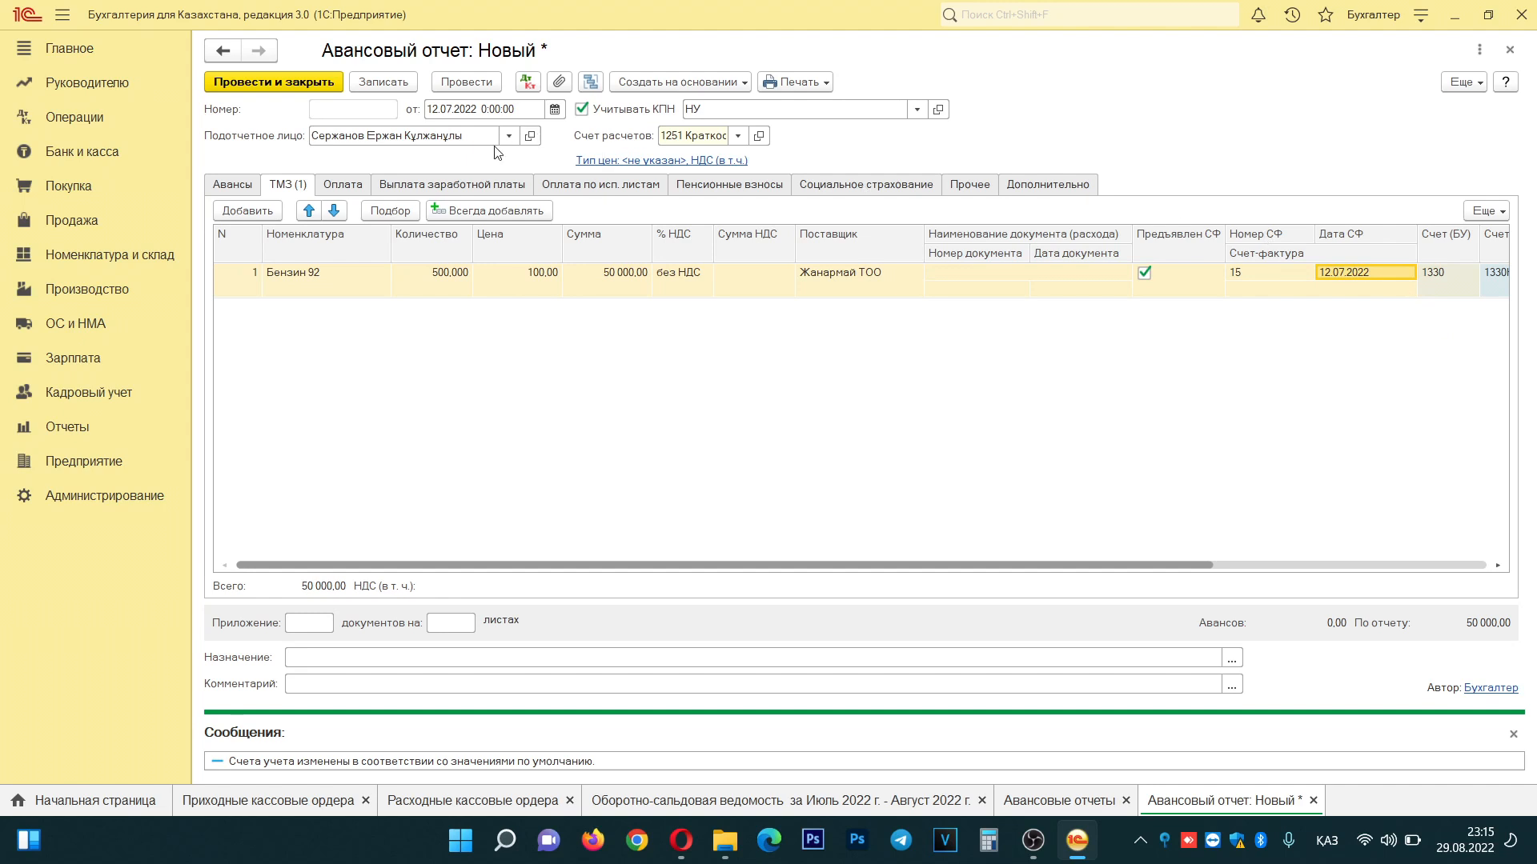
pyautogui.click(295, 82)
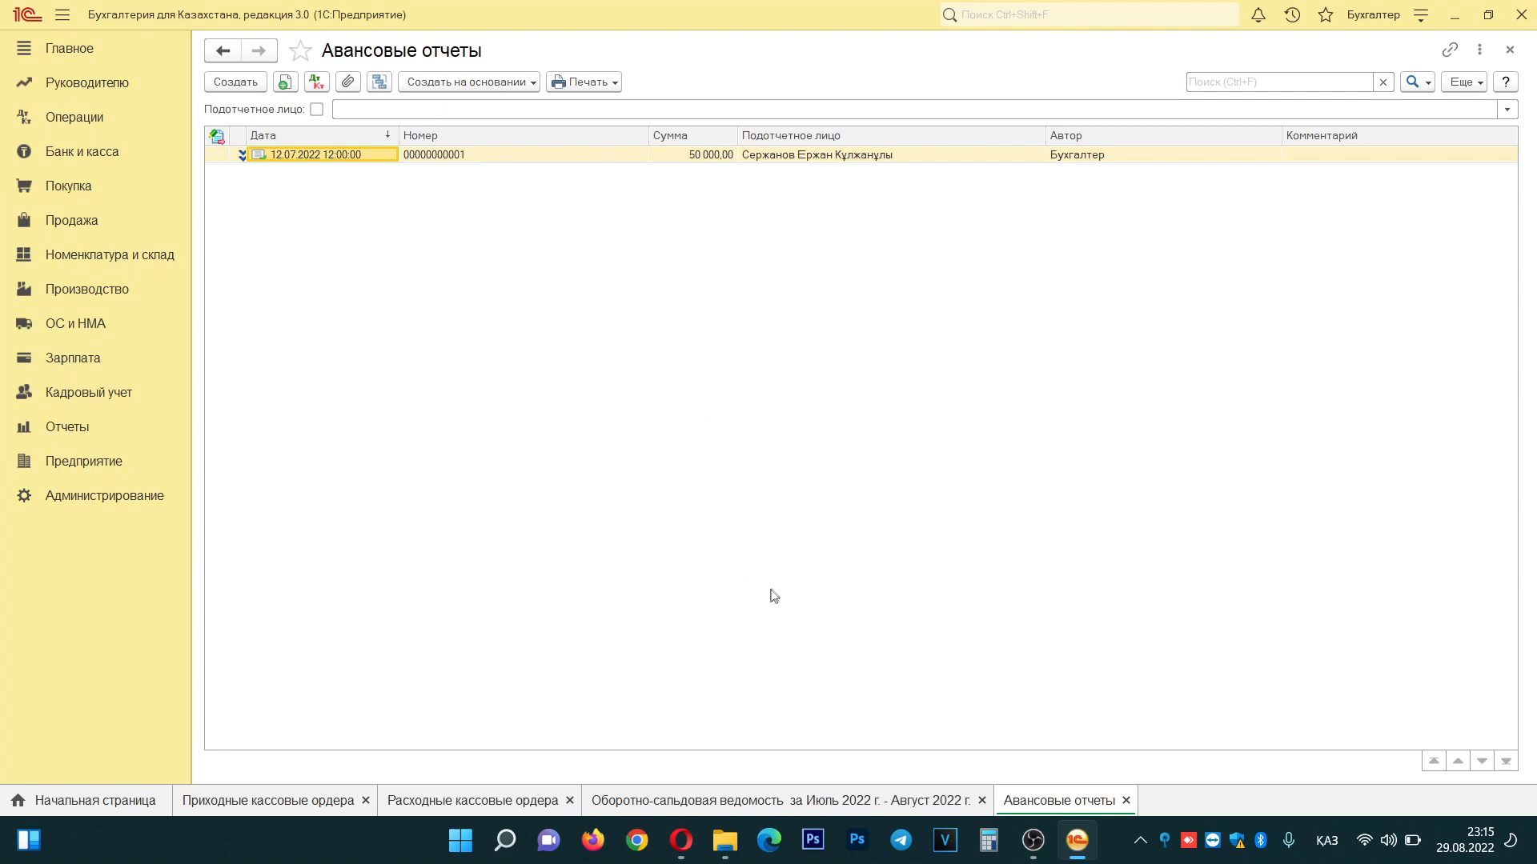
# - Regenerate the turnover sheet and check the 1250/1251 figures showing the 50 000,00 credit
pyautogui.click(777, 802)
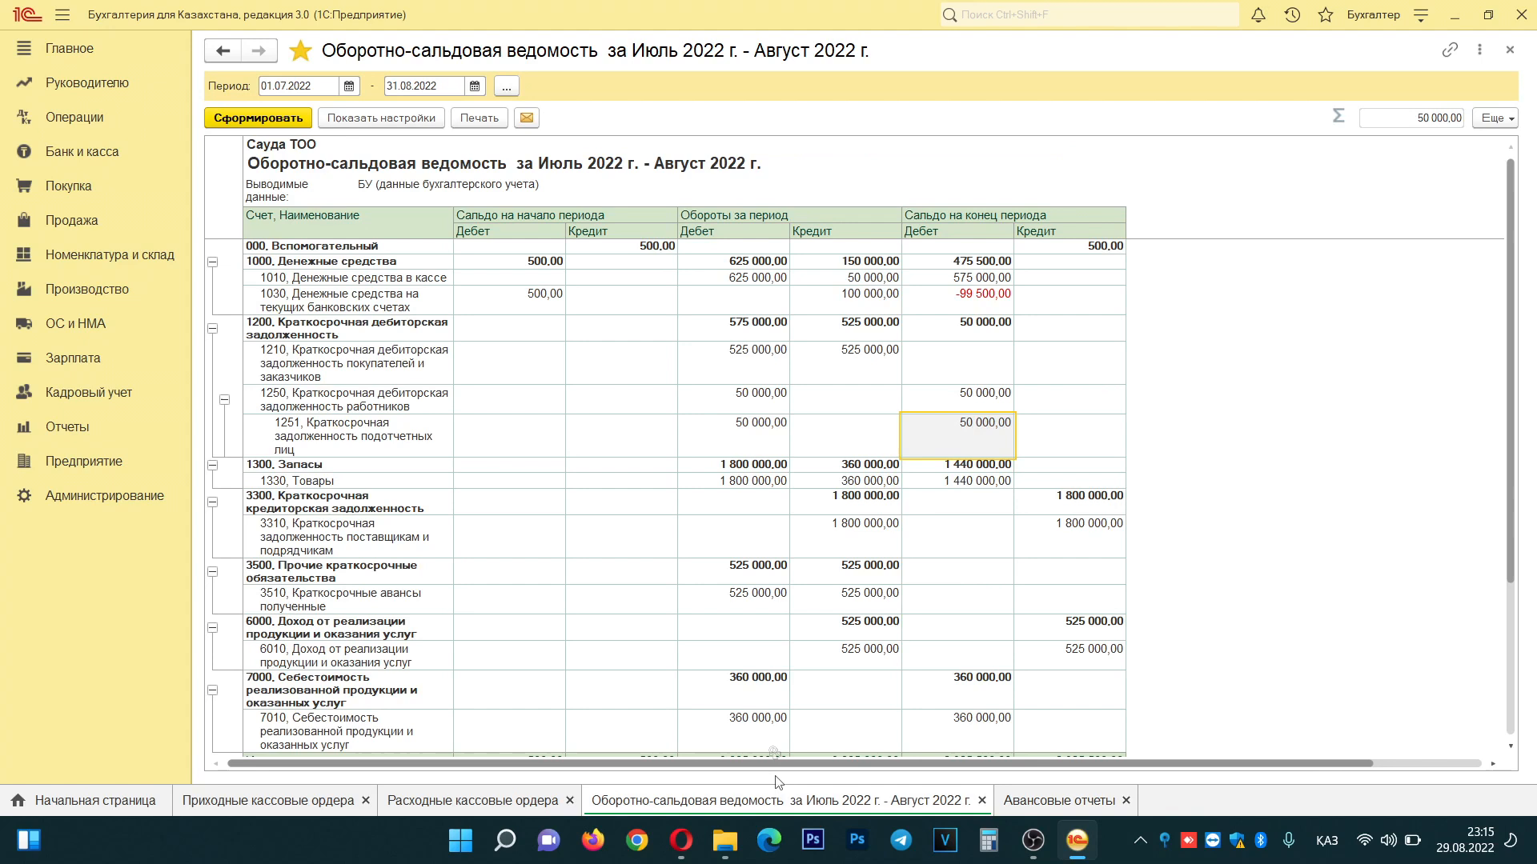
pyautogui.click(272, 120)
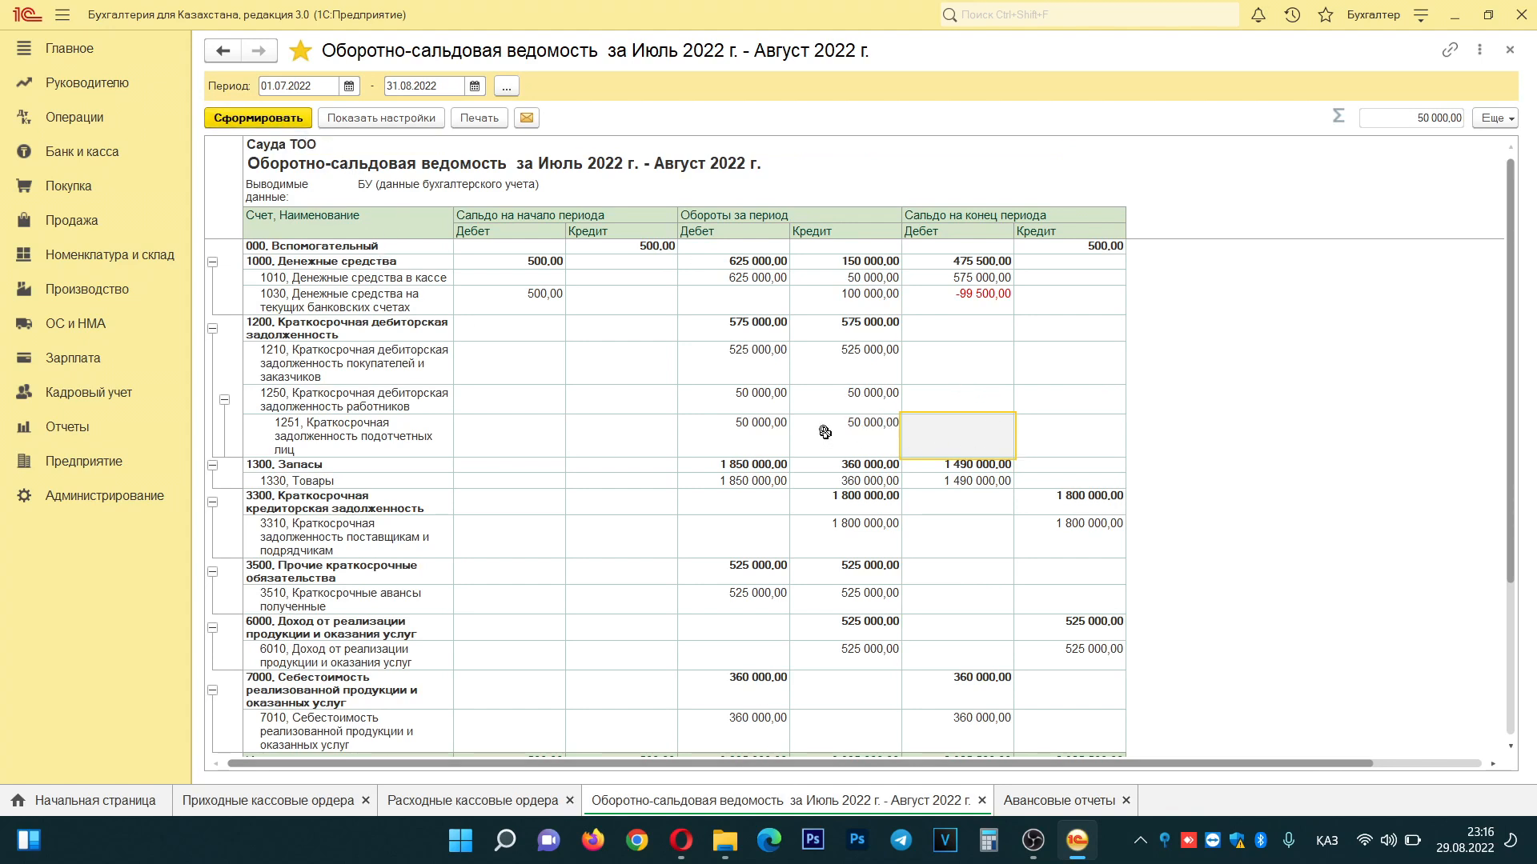
pyautogui.moveTo(744, 394); pyautogui.dragTo(830, 436)
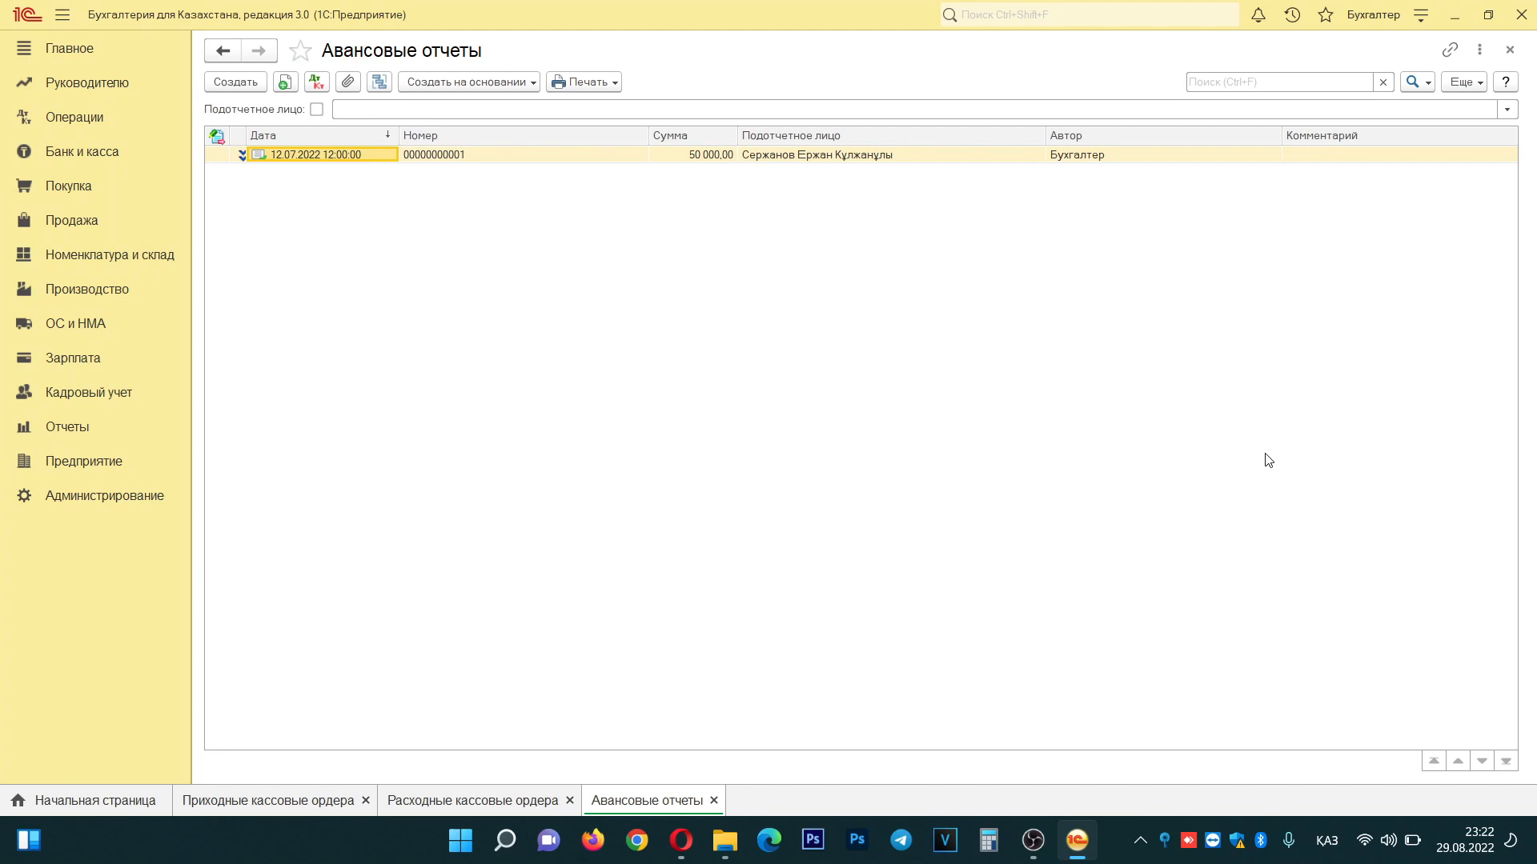
# - Generate the Кассовая книга for 10.07.2022 and check its 575 000,00 closing balance
pyautogui.click(88, 160)
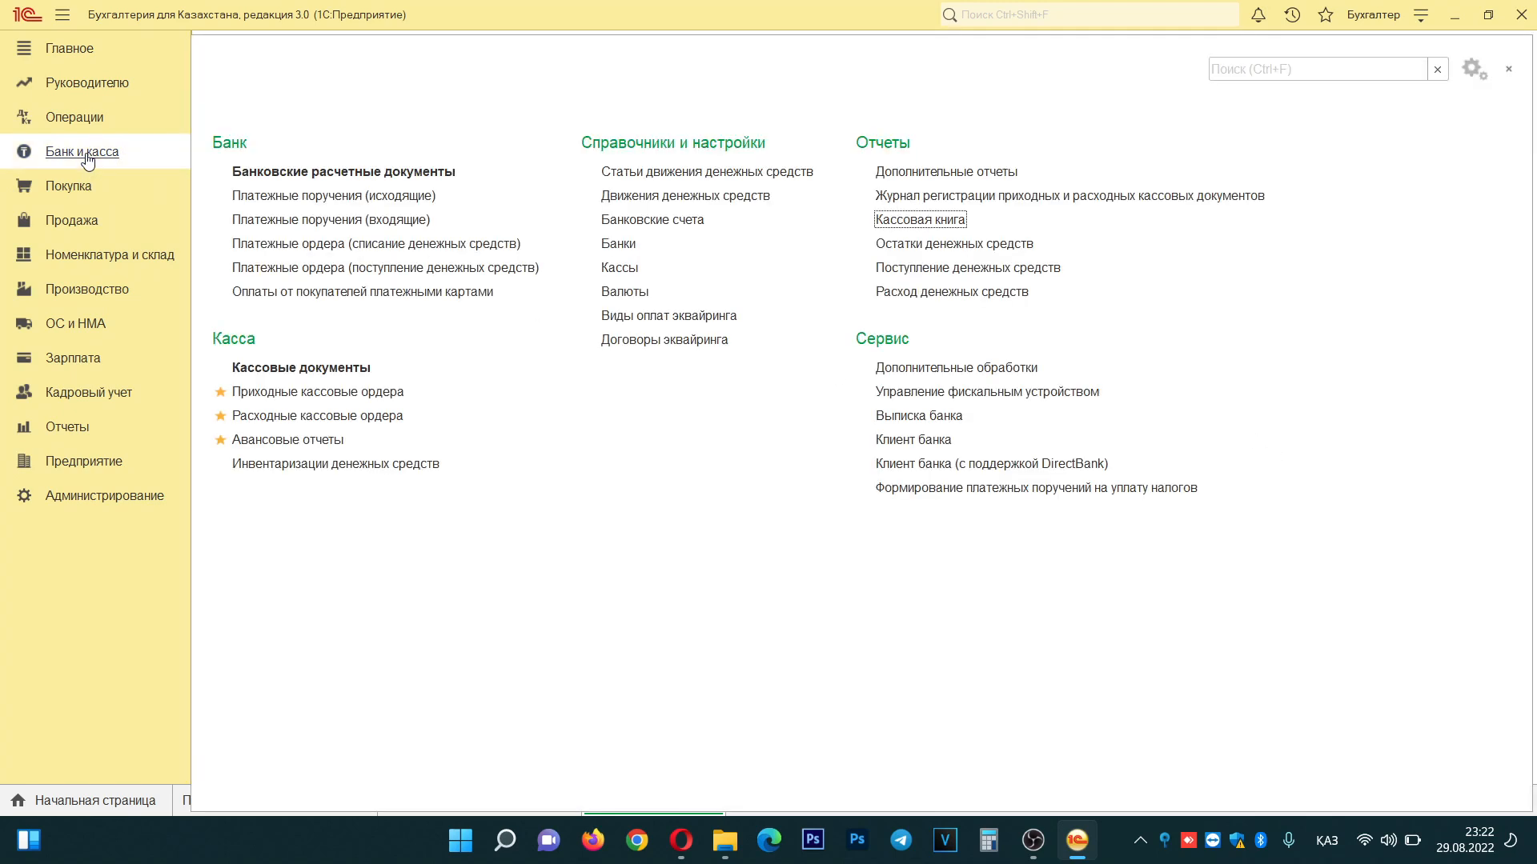
pyautogui.click(908, 219)
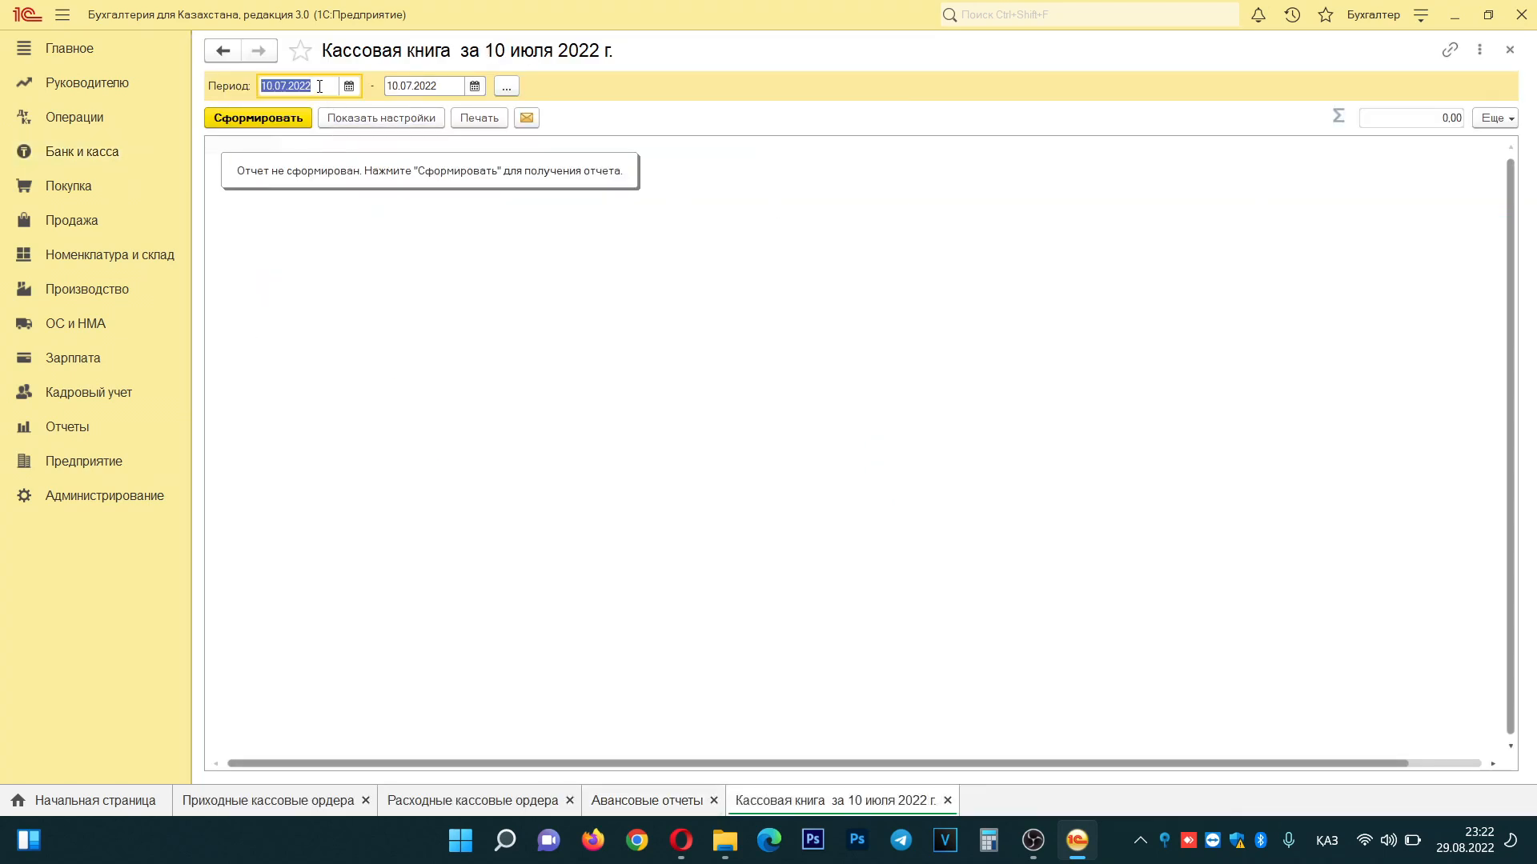
pyautogui.click(252, 118)
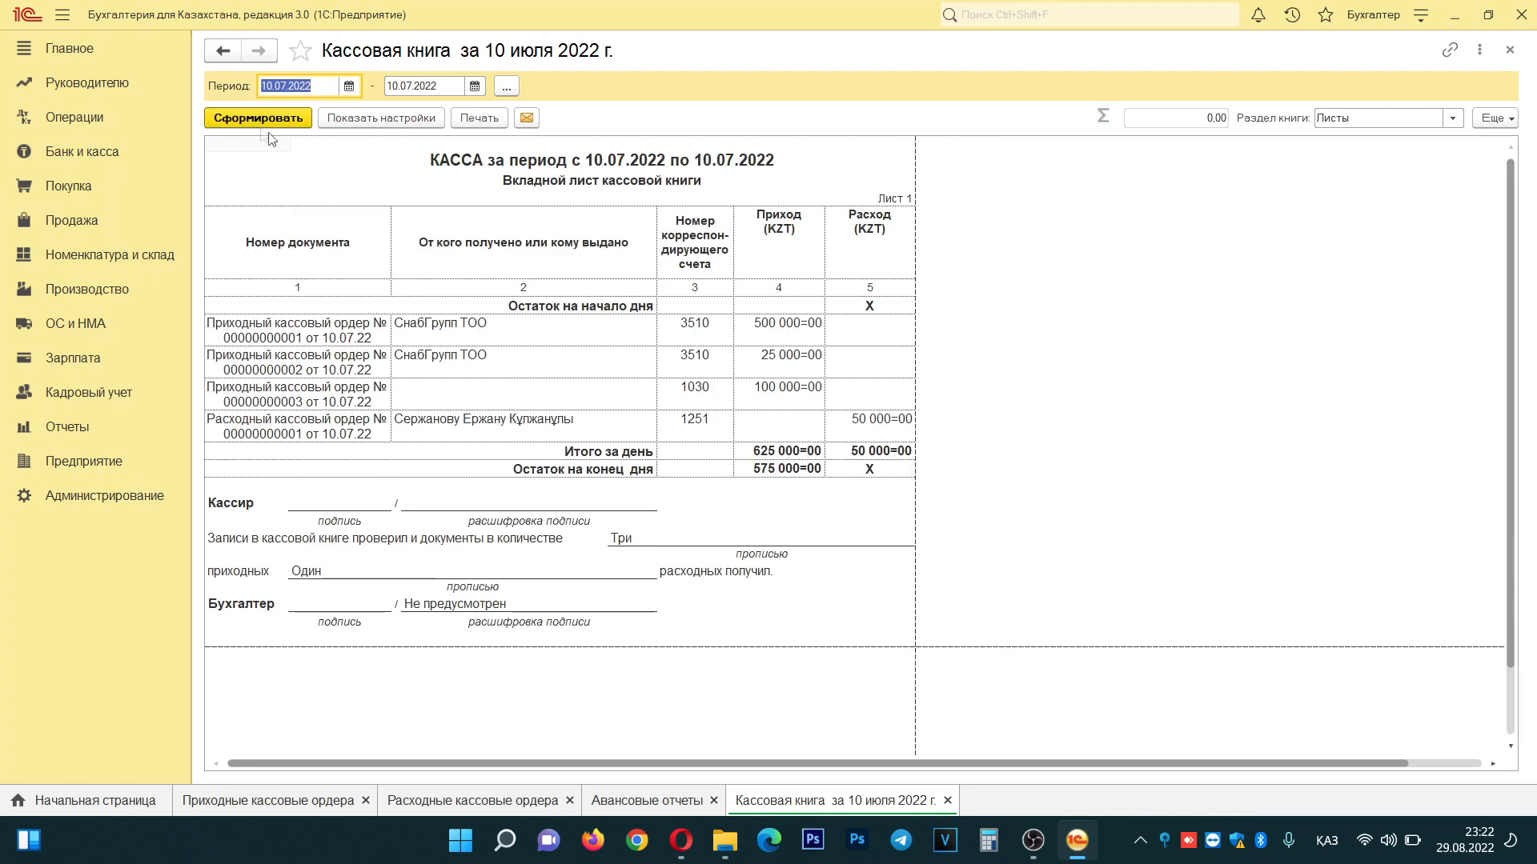
pyautogui.click(1005, 400)
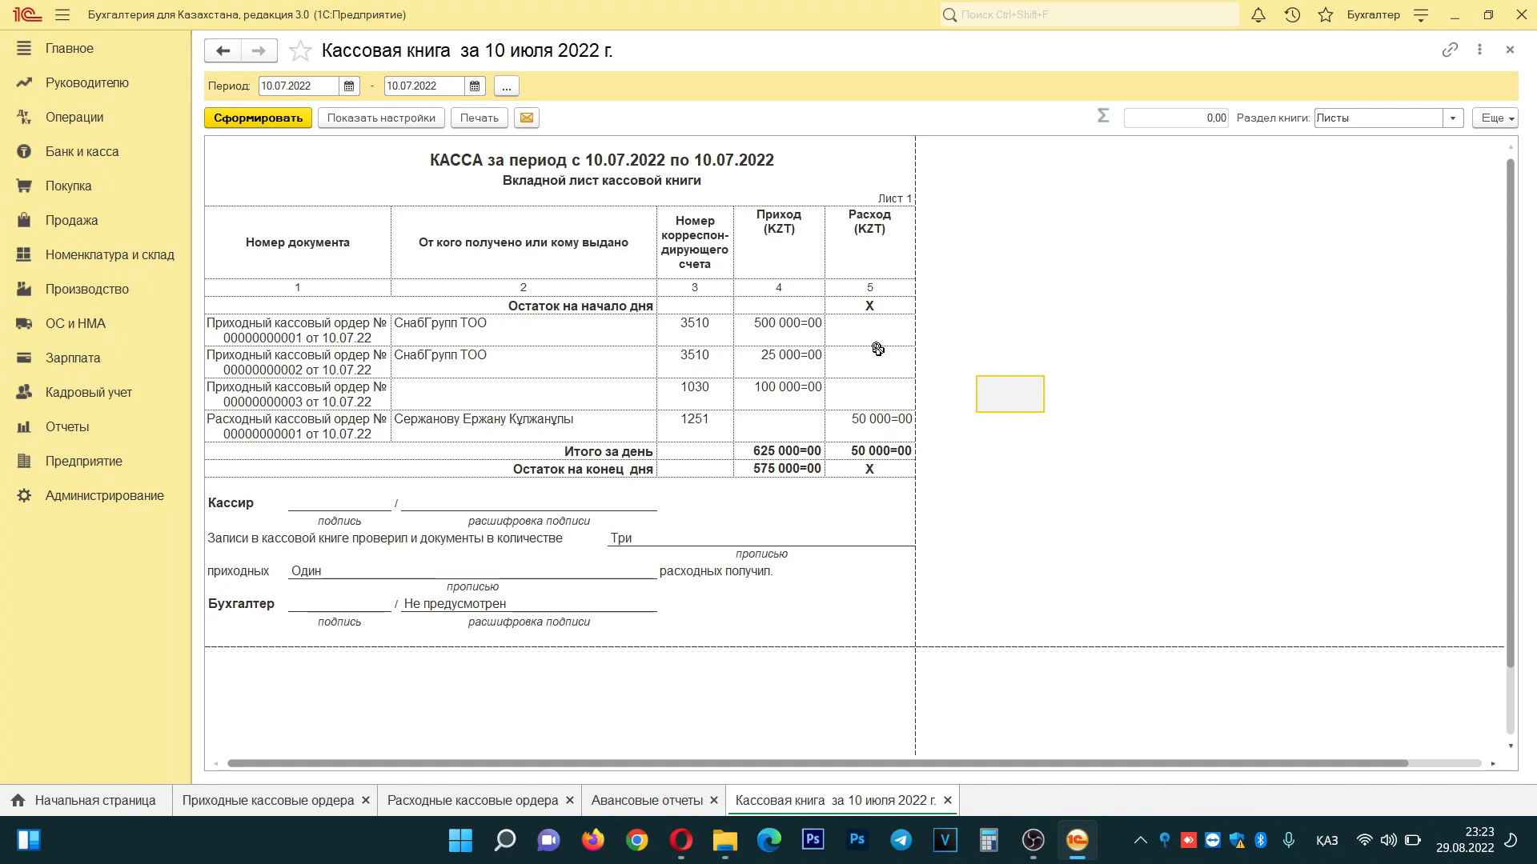
pyautogui.click(709, 265)
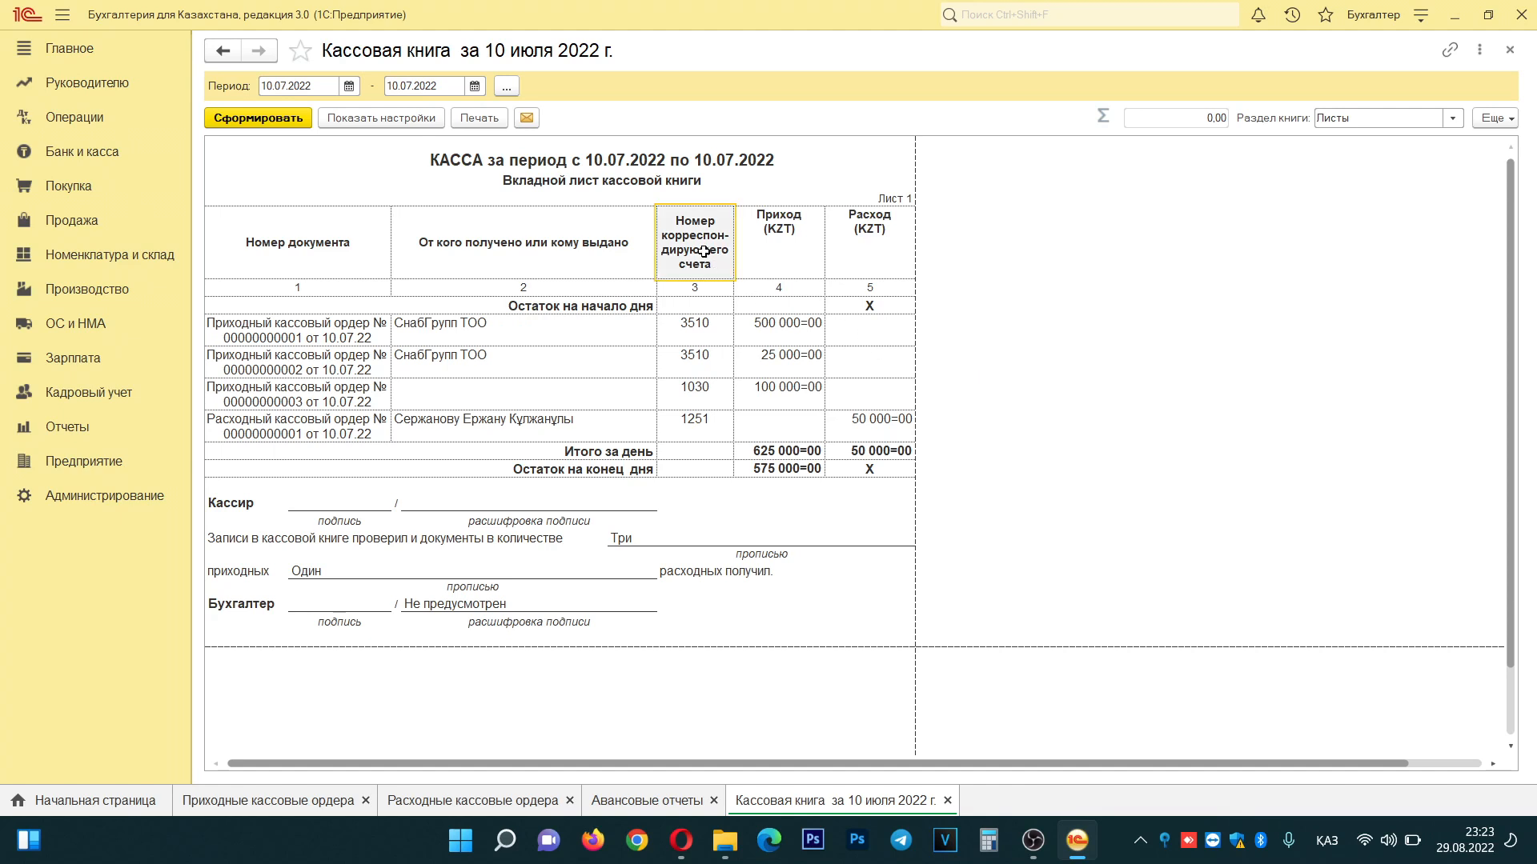
pyautogui.click(727, 312)
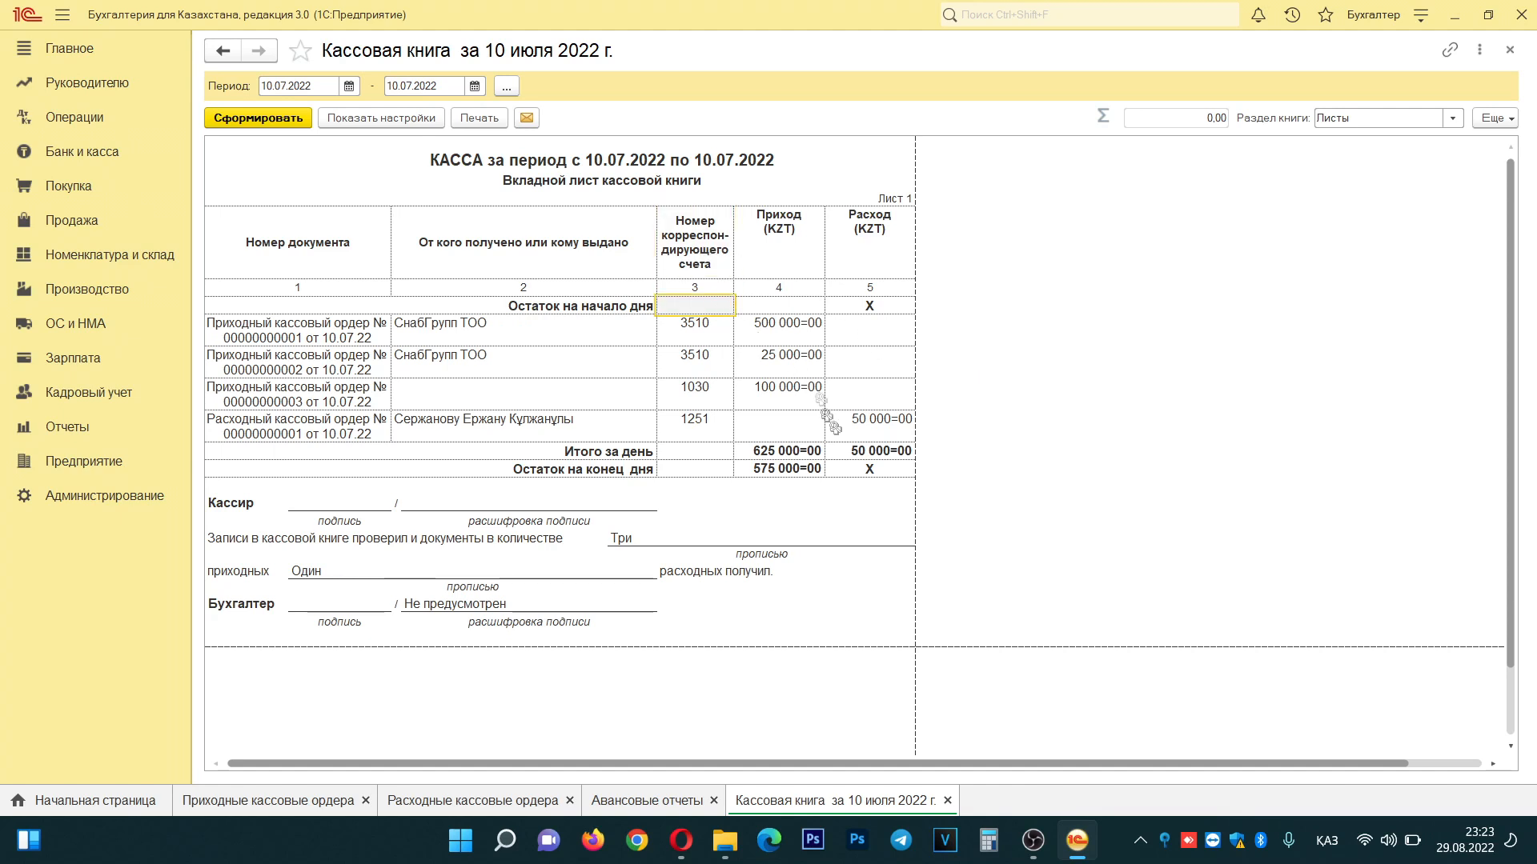
pyautogui.click(792, 472)
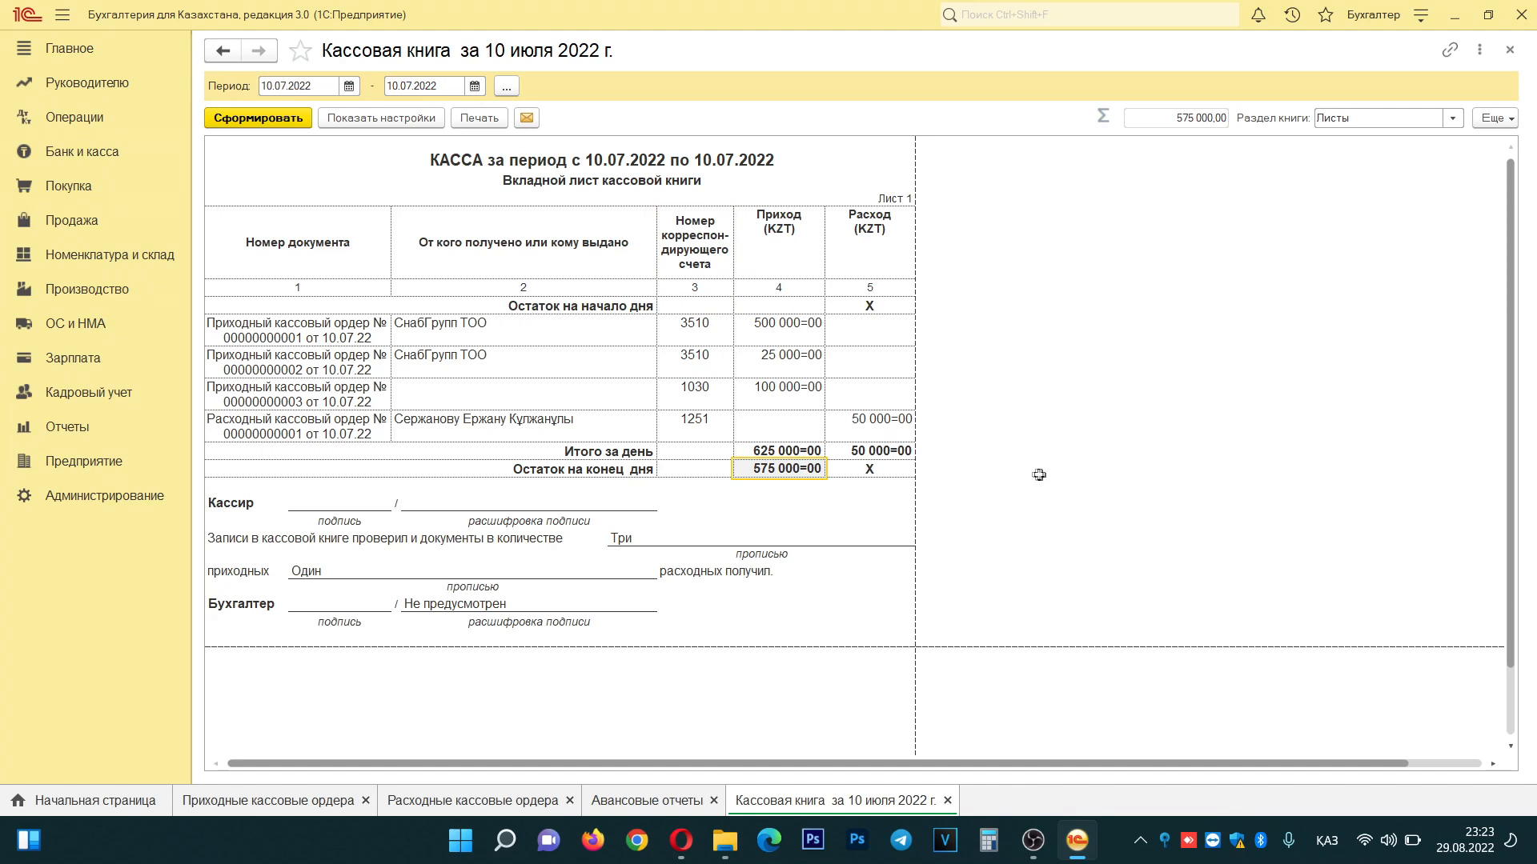